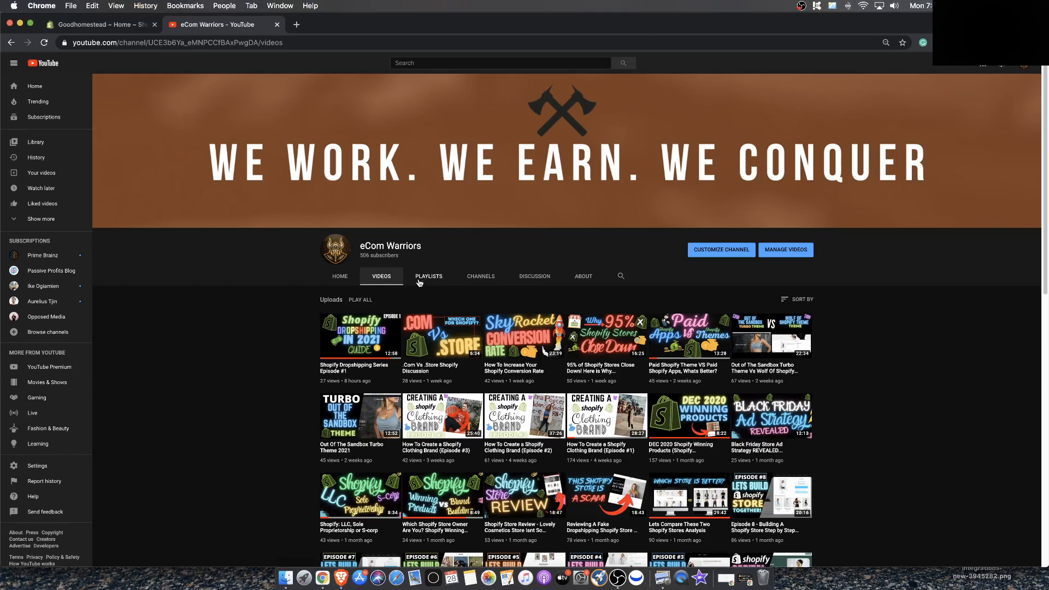
Open the Online Store themes page of the Shopify admin and look over the theme library
{"action": "left_click", "coordinate": [118, 28]}
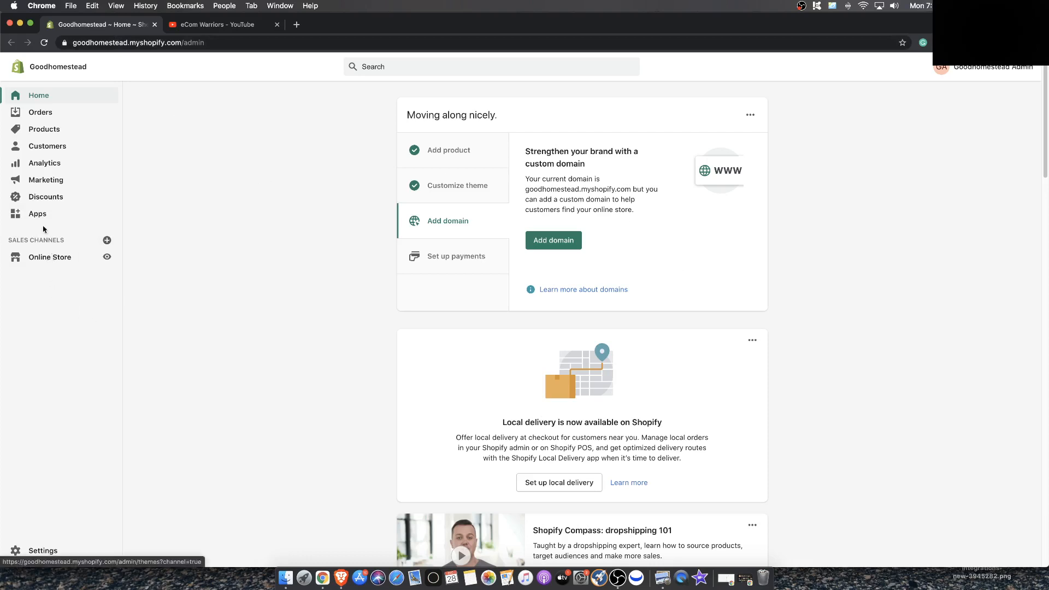
{"action": "left_click", "coordinate": [48, 259]}
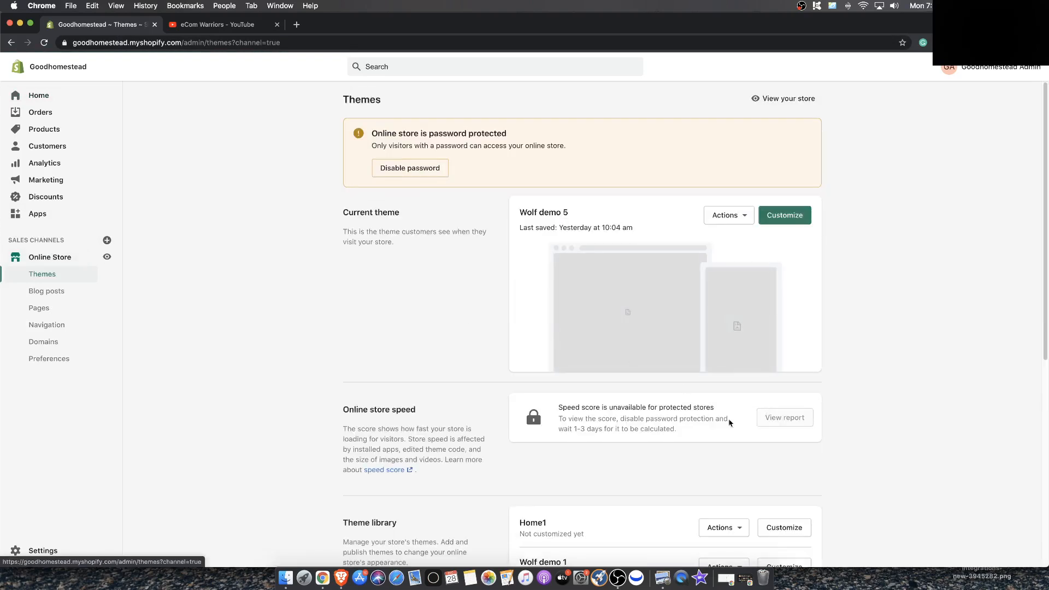
{"action": "scroll", "coordinate": [730, 422], "scroll_direction": "down", "scroll_amount": 6}
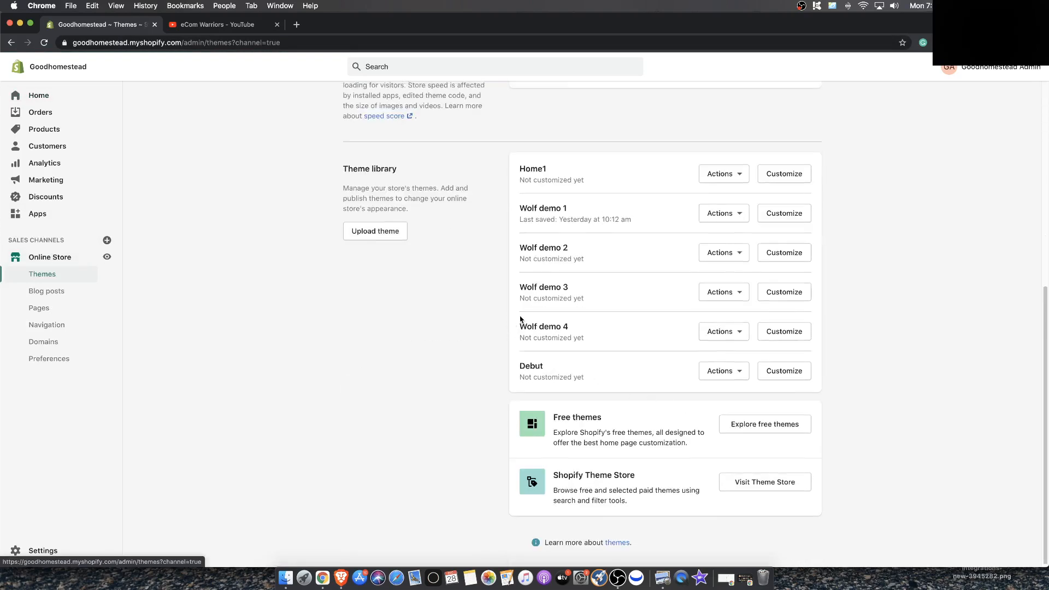
{"action": "scroll", "coordinate": [520, 319], "scroll_direction": "up", "scroll_amount": 6}
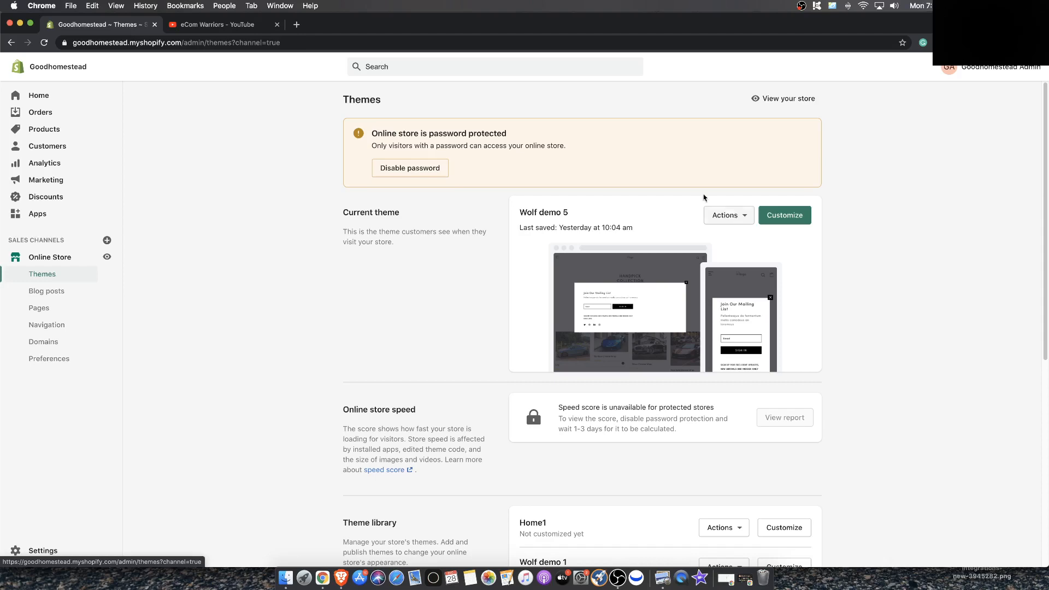
{"action": "left_click", "coordinate": [246, 24]}
{"action": "scroll", "coordinate": [427, 353], "scroll_direction": "down", "scroll_amount": 5}
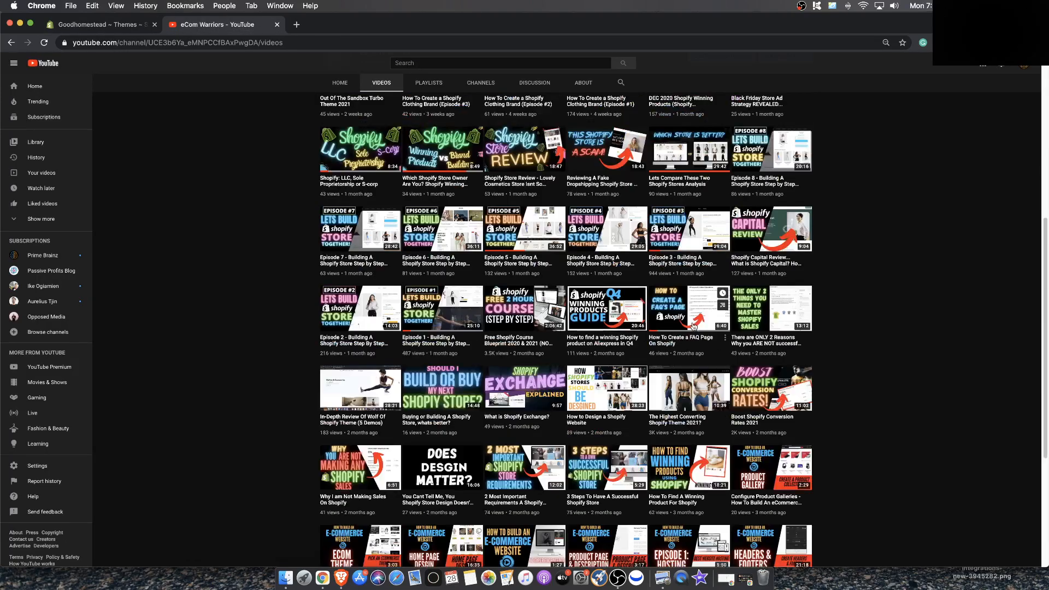
{"action": "scroll", "coordinate": [427, 353], "scroll_direction": "up", "scroll_amount": 5}
{"action": "left_click", "coordinate": [92, 25]}
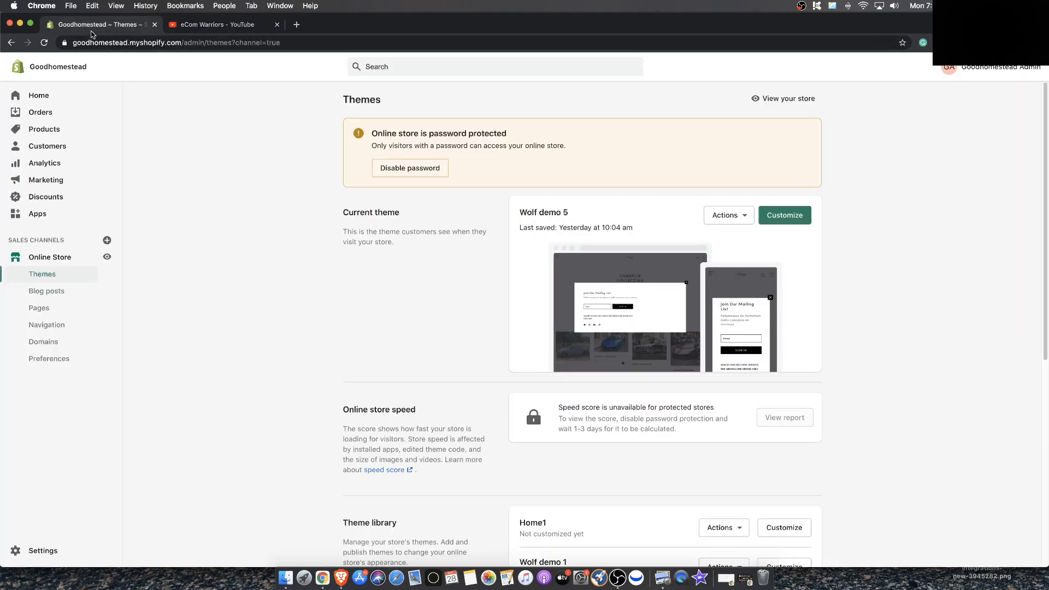
Open the current Wolf demo 5 theme in the customizer and close the mailing list popup
{"action": "left_click", "coordinate": [726, 218]}
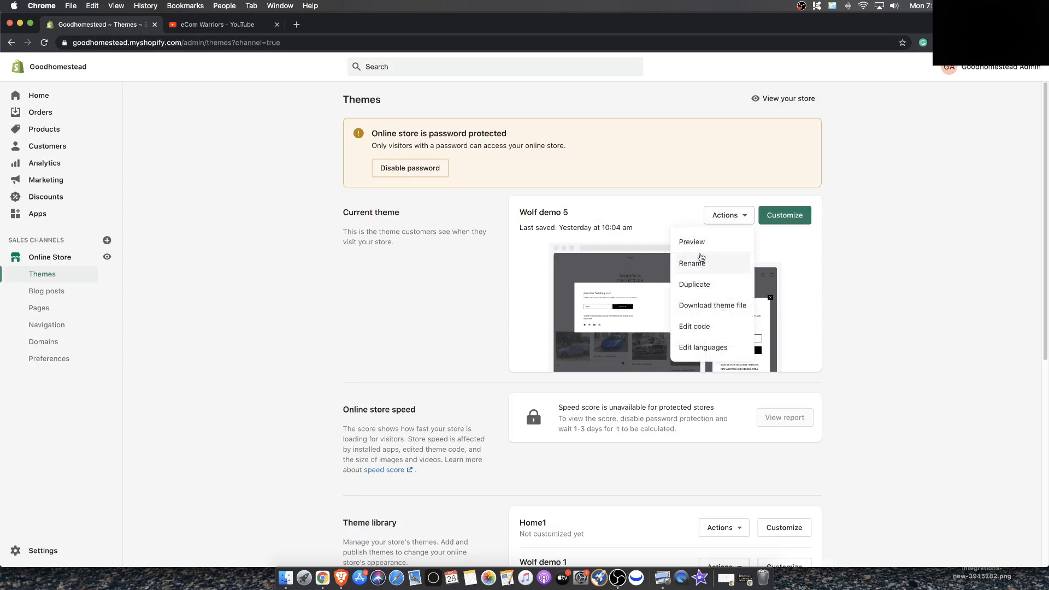
{"action": "left_click", "coordinate": [783, 219]}
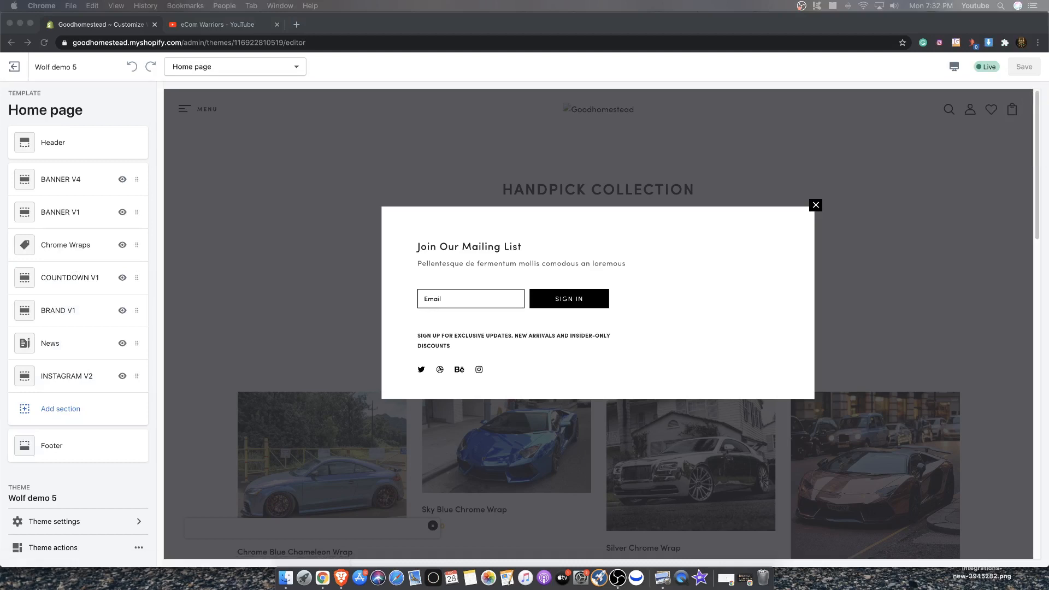
{"action": "left_click", "coordinate": [816, 206]}
Scroll through the Best Seller product grid in the home page preview
{"action": "scroll", "coordinate": [686, 444], "scroll_direction": "down", "scroll_amount": 15}
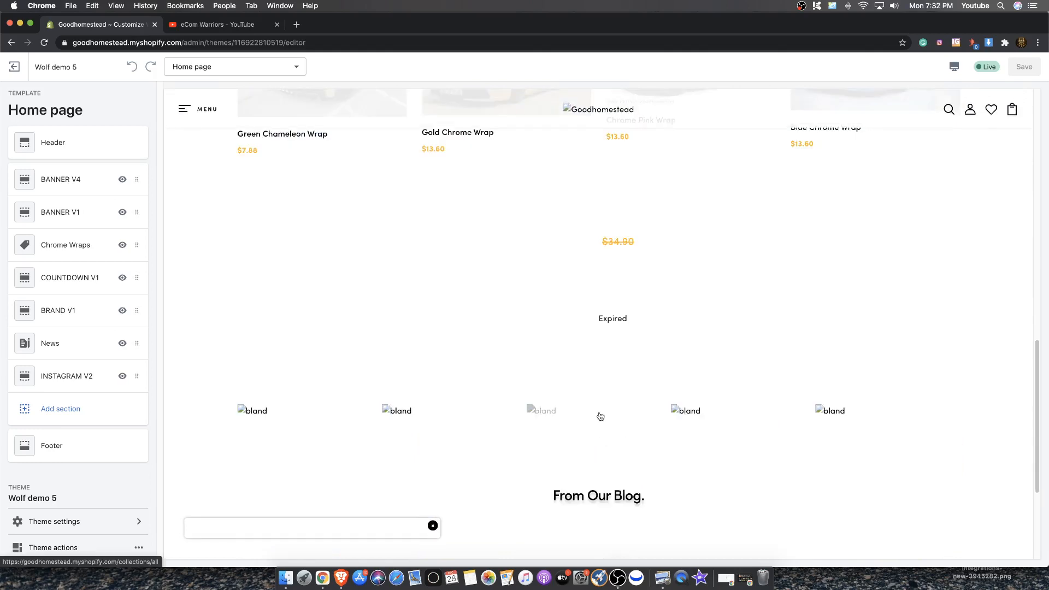
{"action": "scroll", "coordinate": [600, 417], "scroll_direction": "up", "scroll_amount": 10}
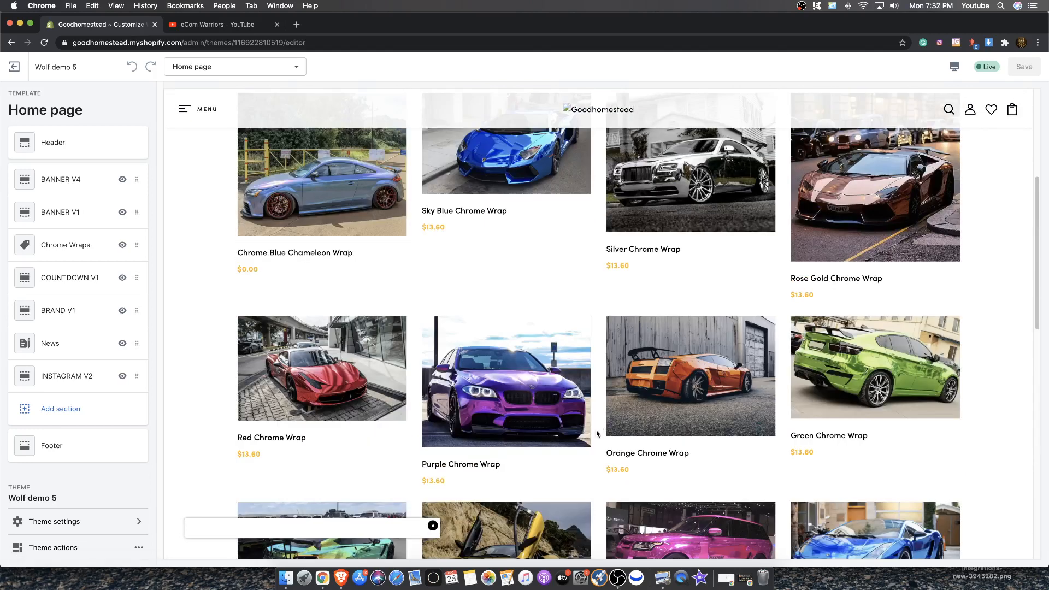
{"action": "left_click", "coordinate": [432, 526]}
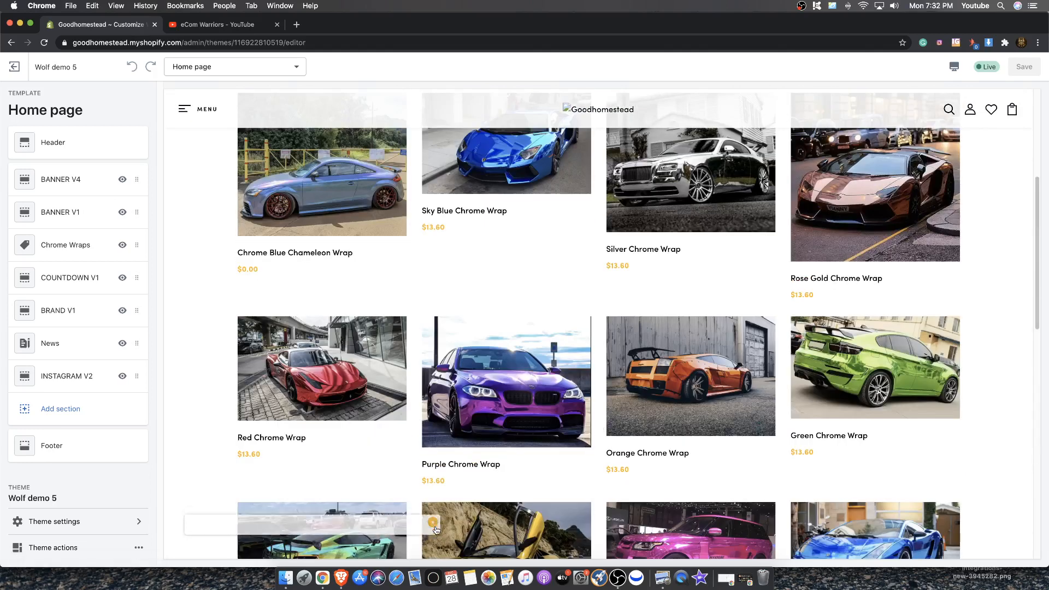
{"action": "scroll", "coordinate": [613, 358], "scroll_direction": "down", "scroll_amount": 5}
{"action": "scroll", "coordinate": [614, 360], "scroll_direction": "up", "scroll_amount": 8}
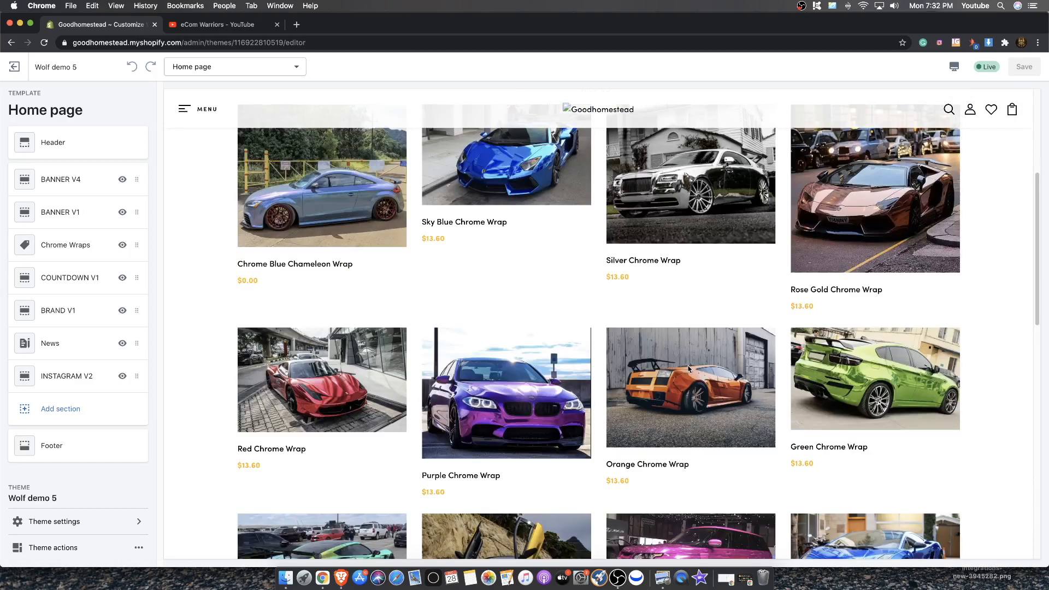
{"action": "scroll", "coordinate": [613, 366], "scroll_direction": "down", "scroll_amount": 5}
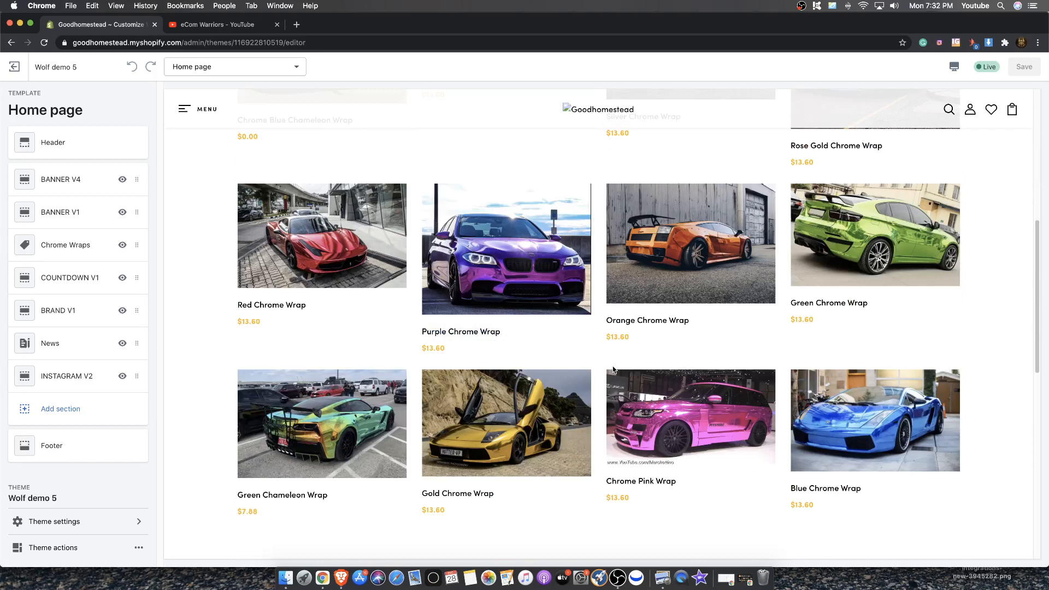
{"action": "scroll", "coordinate": [992, 364], "scroll_direction": "up", "scroll_amount": 1}
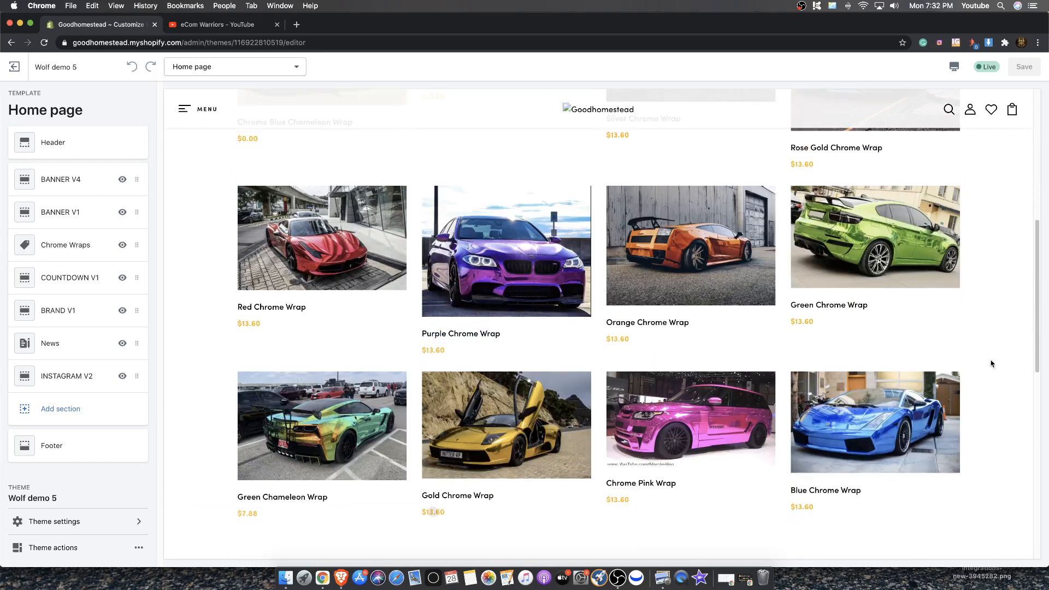
{"action": "scroll", "coordinate": [992, 364], "scroll_direction": "up", "scroll_amount": 5}
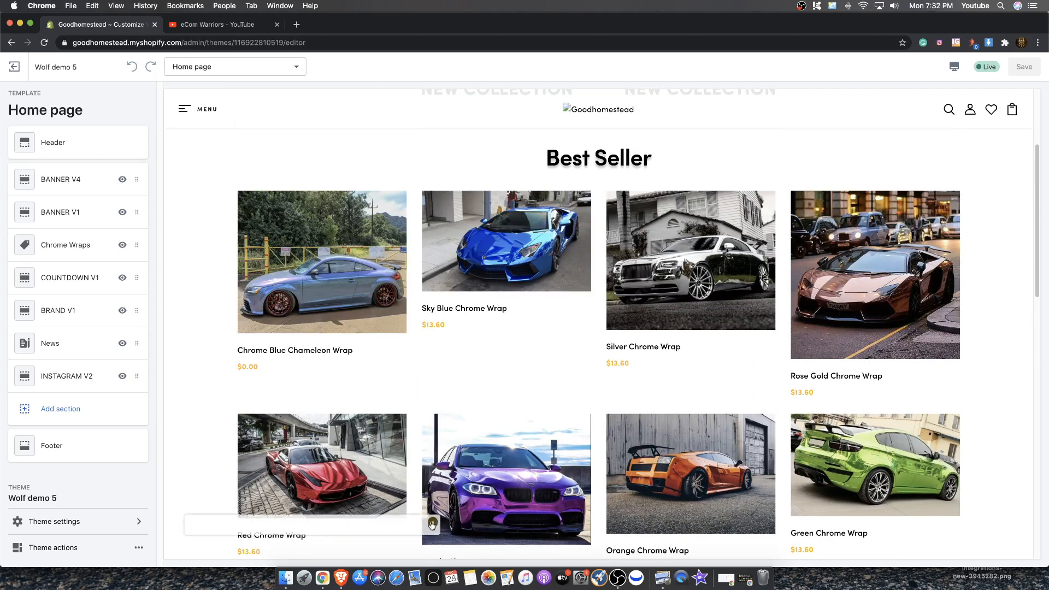
{"action": "scroll", "coordinate": [195, 528], "scroll_direction": "down", "scroll_amount": 3}
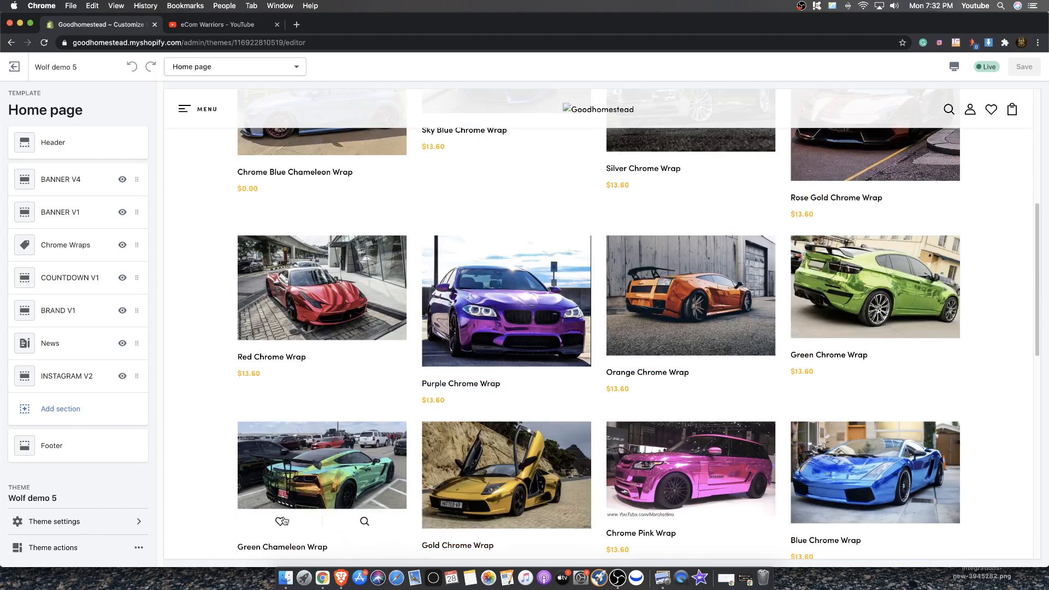
{"action": "scroll", "coordinate": [215, 495], "scroll_direction": "down", "scroll_amount": 1}
{"action": "scroll", "coordinate": [215, 494], "scroll_direction": "up", "scroll_amount": 2}
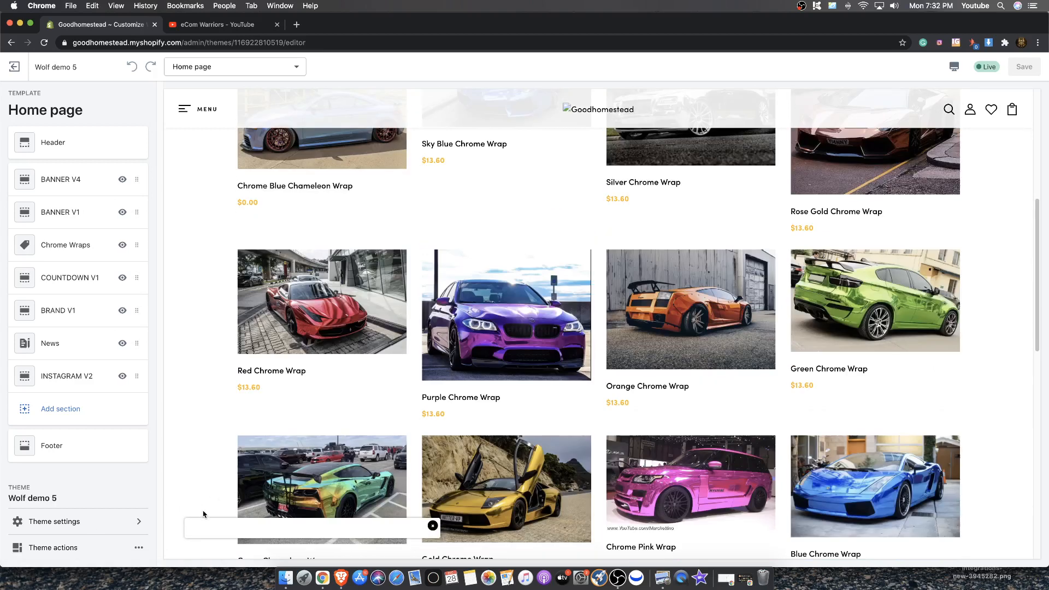
{"action": "scroll", "coordinate": [403, 526], "scroll_direction": "up", "scroll_amount": 5}
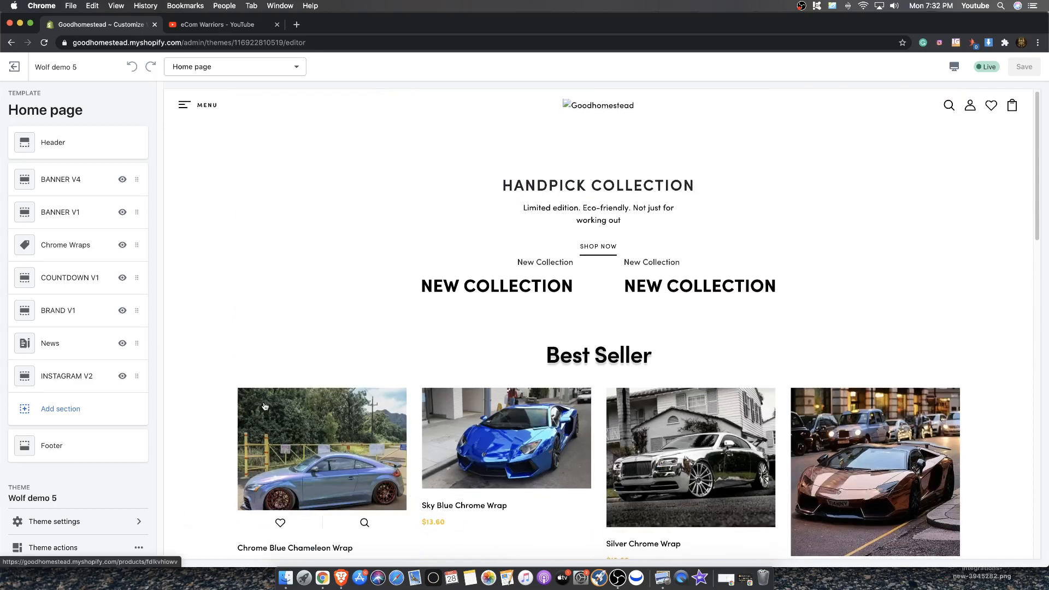
{"action": "scroll", "coordinate": [208, 401], "scroll_direction": "down", "scroll_amount": 3}
{"action": "scroll", "coordinate": [207, 401], "scroll_direction": "down", "scroll_amount": 2}
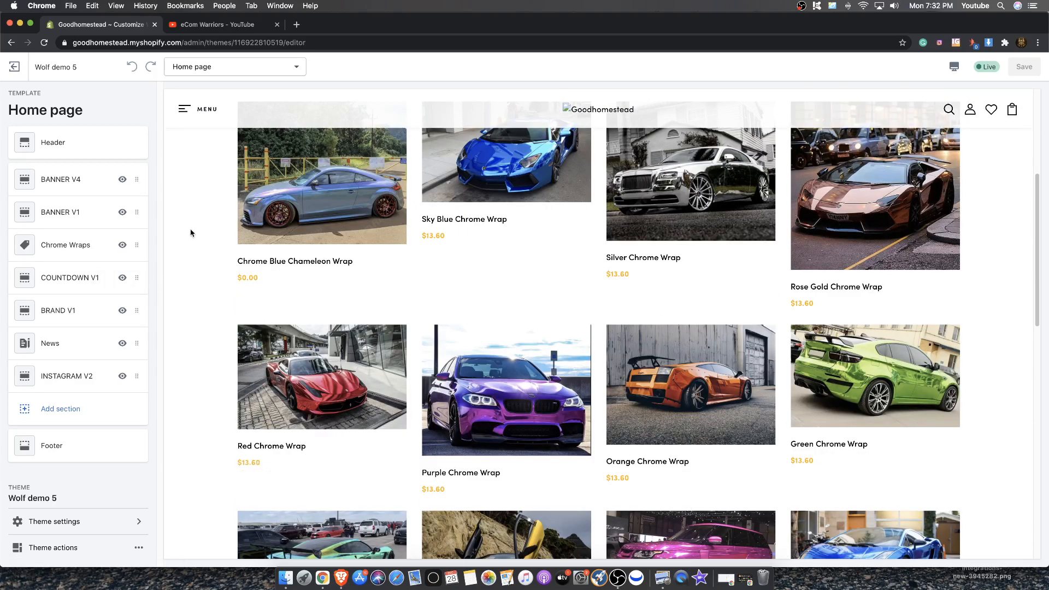
{"action": "scroll", "coordinate": [221, 251], "scroll_direction": "up", "scroll_amount": 1}
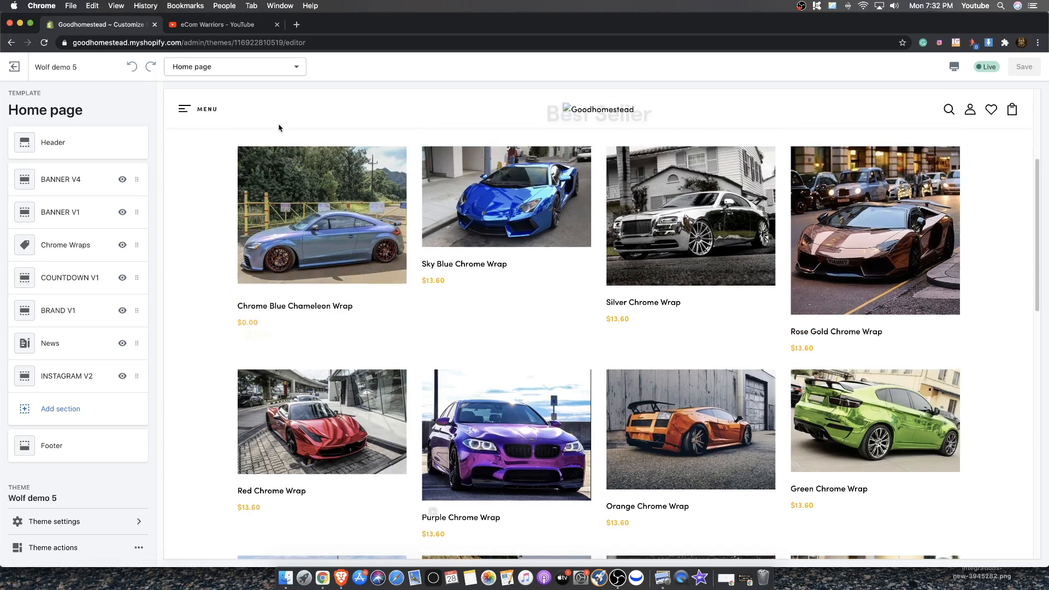
{"action": "scroll", "coordinate": [306, 148], "scroll_direction": "up", "scroll_amount": 1}
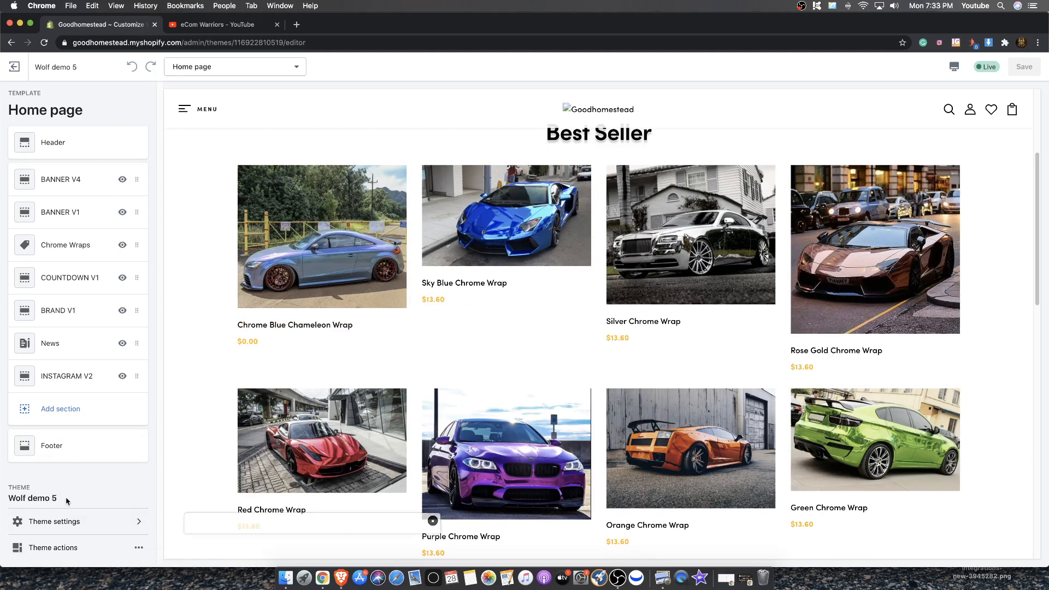
Open wolfofshopify.com in a new browser tab
{"action": "left_click_drag", "start_coordinate": [66, 498], "coordinate": [7, 498]}
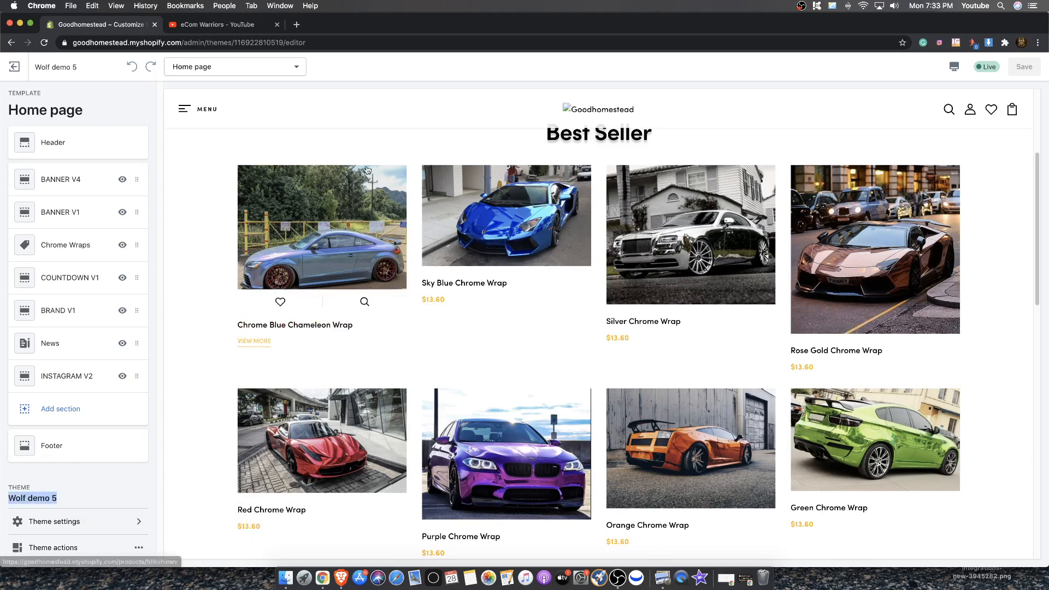
{"action": "left_click", "coordinate": [298, 25]}
{"action": "type", "text": "wolfofshopify.com"}
{"action": "key", "text": "Return"}
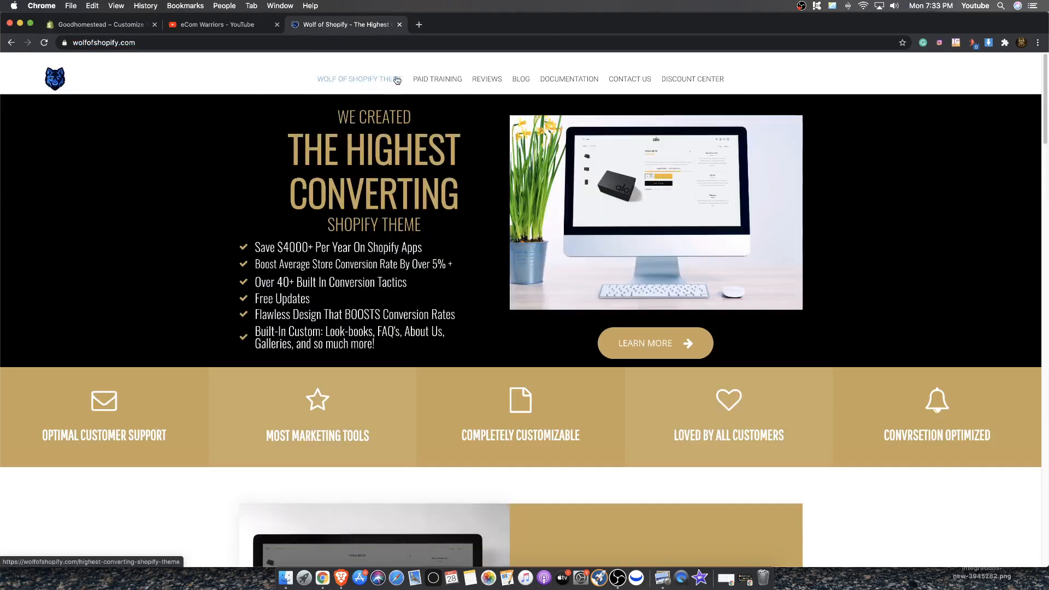
Open the Wolf of Shopify Theme page and review its package contents and pricing
{"action": "left_click", "coordinate": [396, 80]}
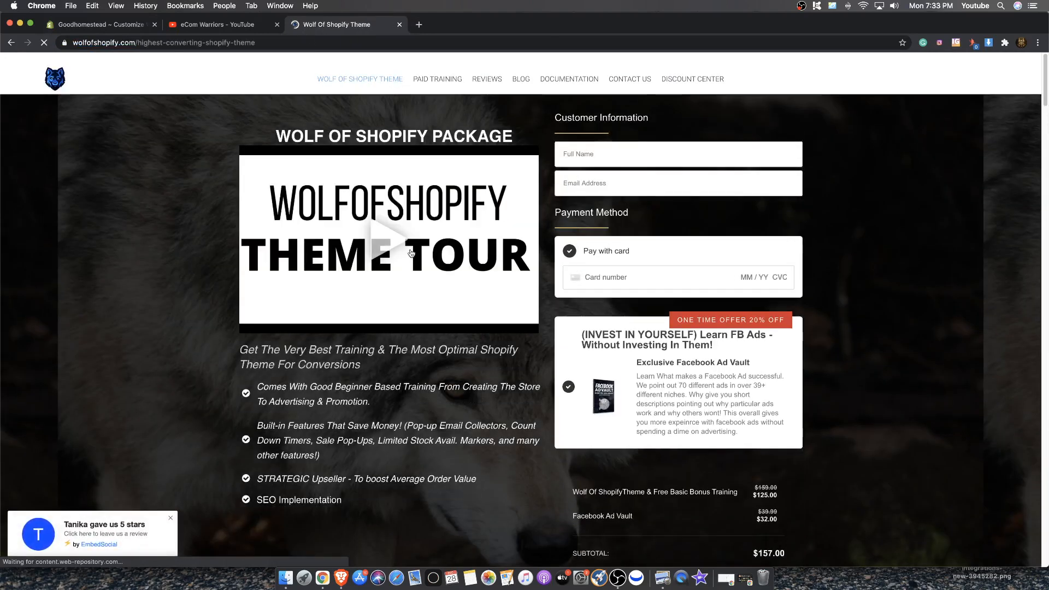
{"action": "scroll", "coordinate": [514, 355], "scroll_direction": "down", "scroll_amount": 4}
{"action": "scroll", "coordinate": [502, 366], "scroll_direction": "up", "scroll_amount": 4}
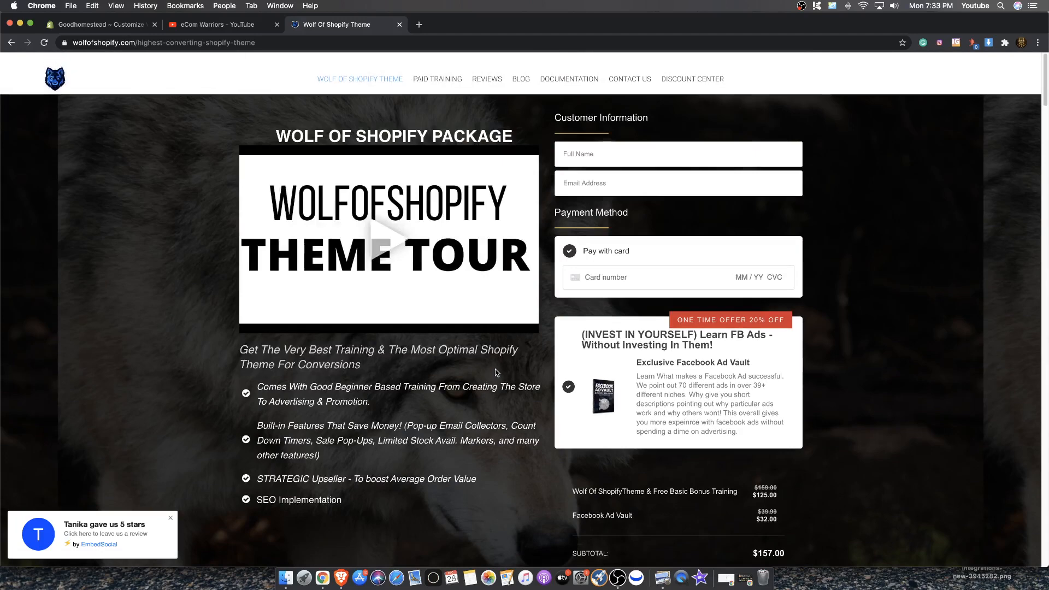
{"action": "scroll", "coordinate": [497, 374], "scroll_direction": "down", "scroll_amount": 4}
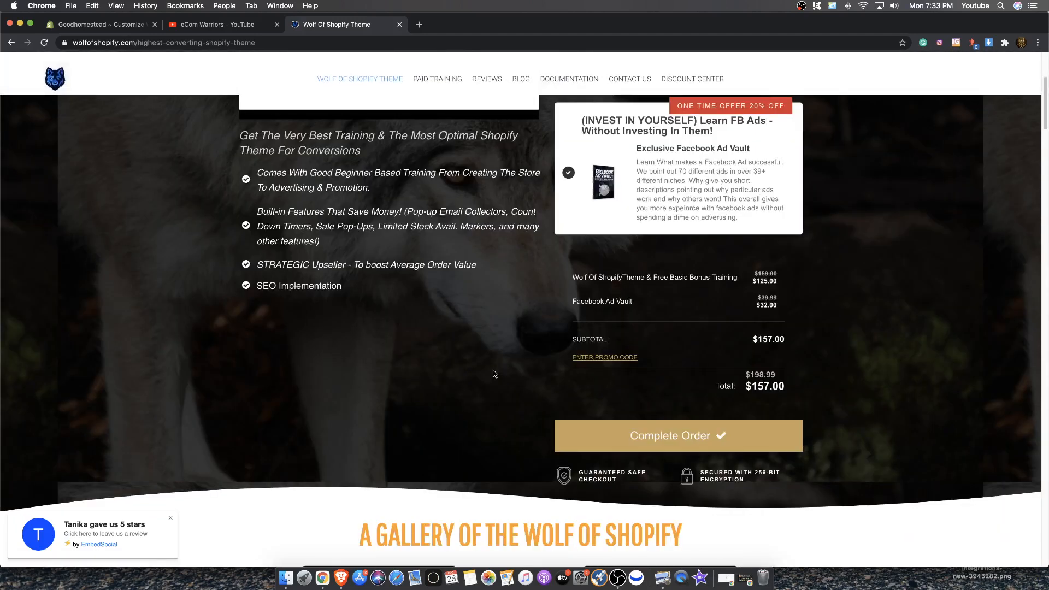
{"action": "scroll", "coordinate": [488, 372], "scroll_direction": "down", "scroll_amount": 17}
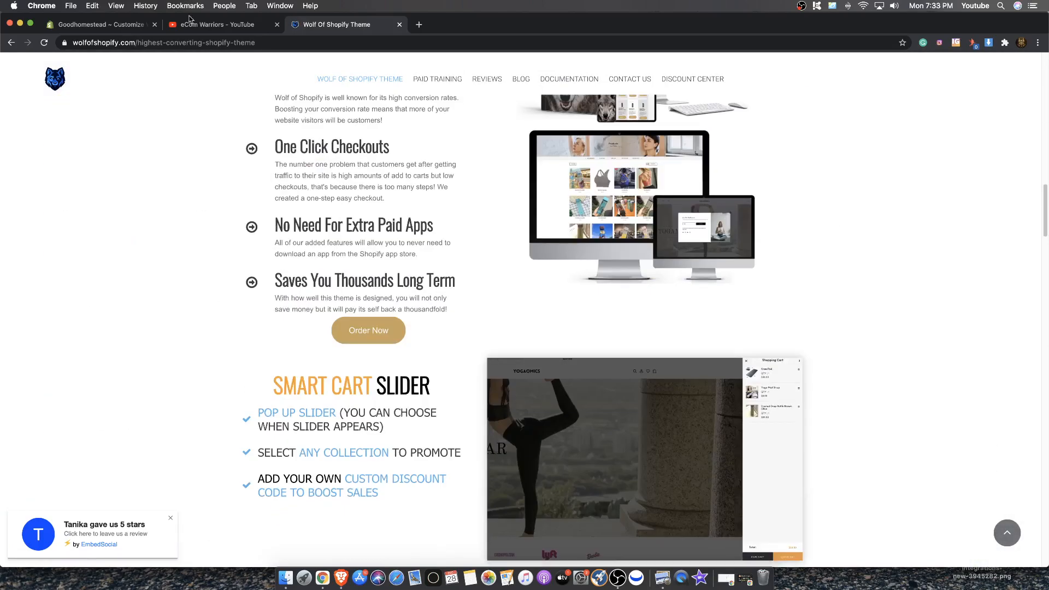
{"action": "left_click", "coordinate": [193, 24]}
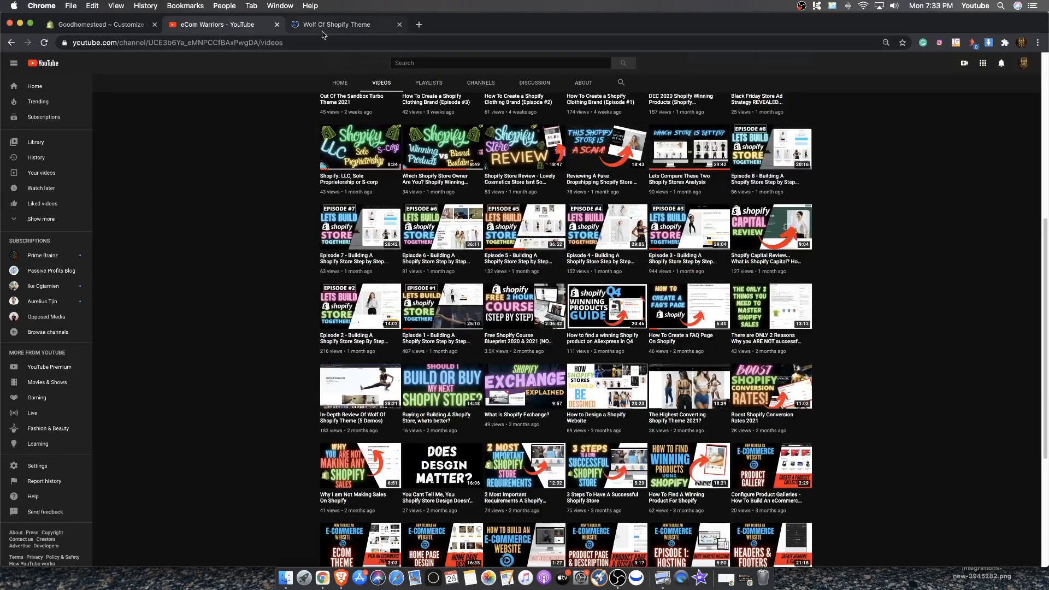
{"action": "scroll", "coordinate": [793, 311], "scroll_direction": "up", "scroll_amount": 2}
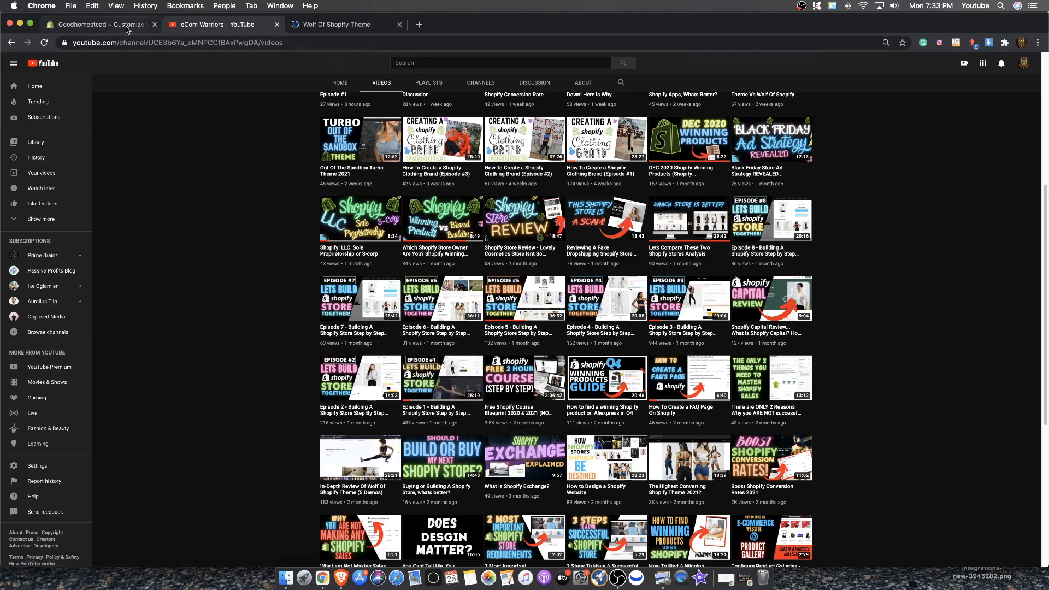
{"action": "left_click", "coordinate": [104, 25]}
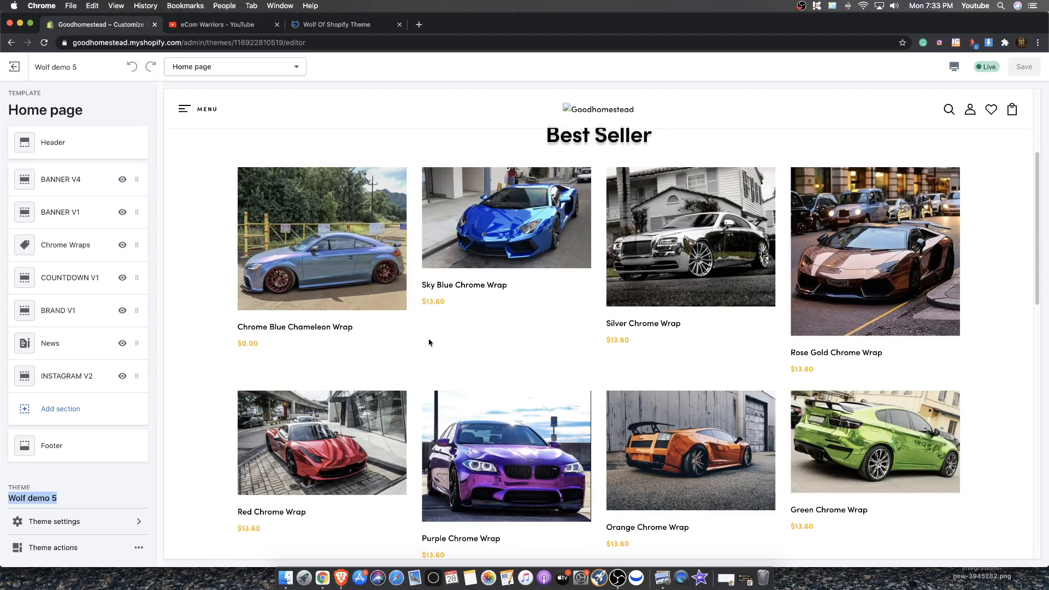
Launch the Calculator app and move its window over the preview
{"action": "left_click", "coordinate": [304, 581]}
{"action": "type", "text": "calc"}
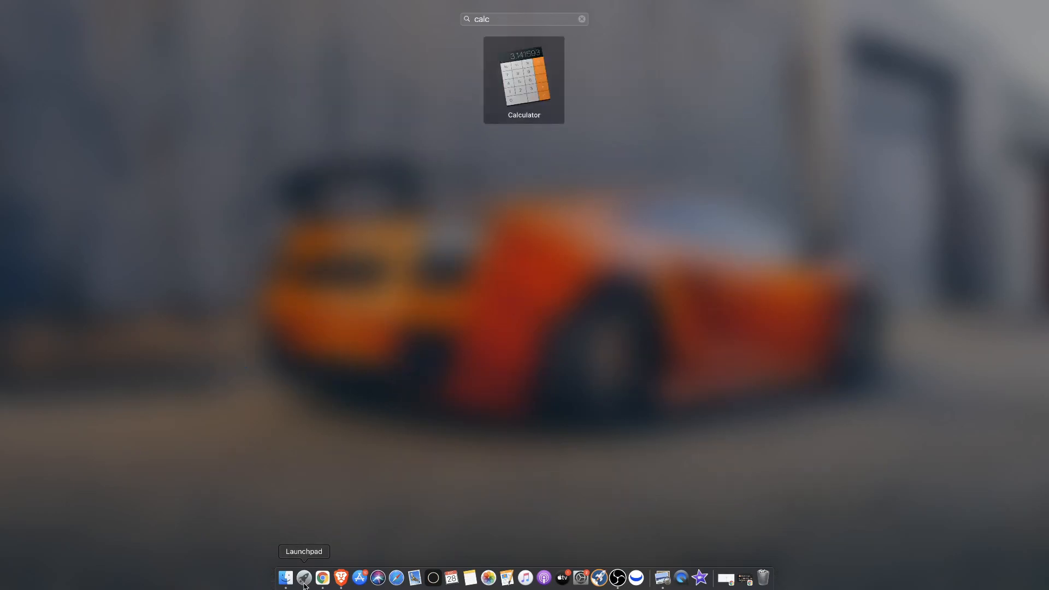
{"action": "key", "text": "Return"}
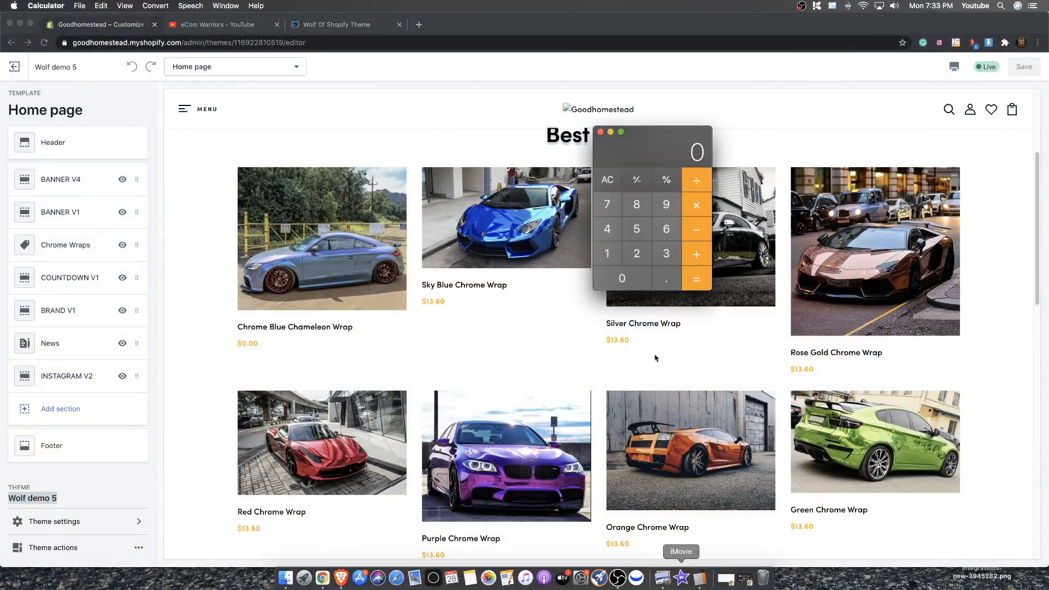
{"action": "left_click_drag", "start_coordinate": [652, 163], "coordinate": [665, 159]}
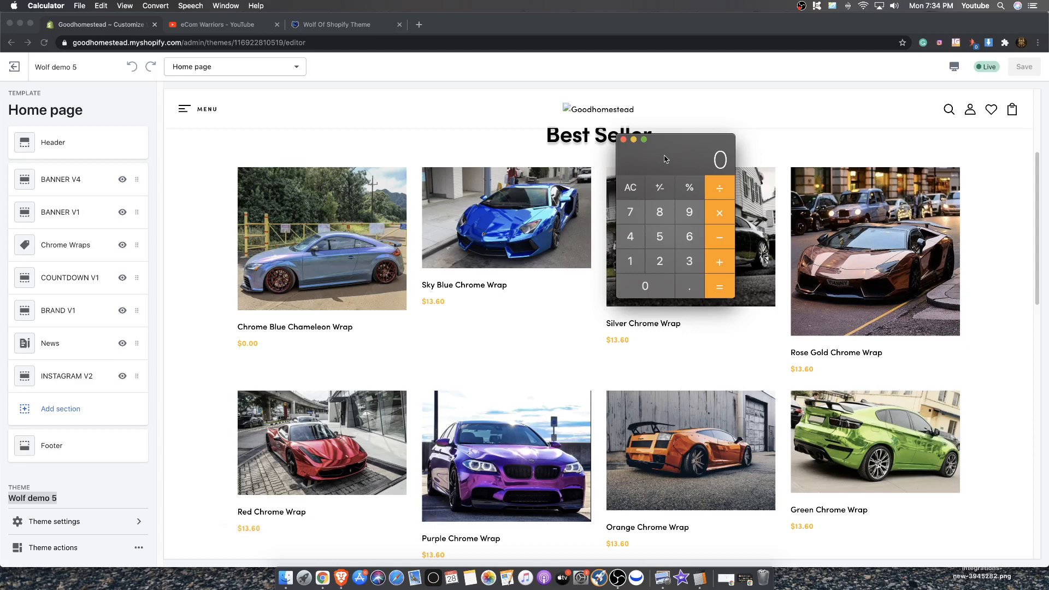
{"action": "left_click", "coordinate": [629, 261]}
{"action": "left_click", "coordinate": [634, 285]}
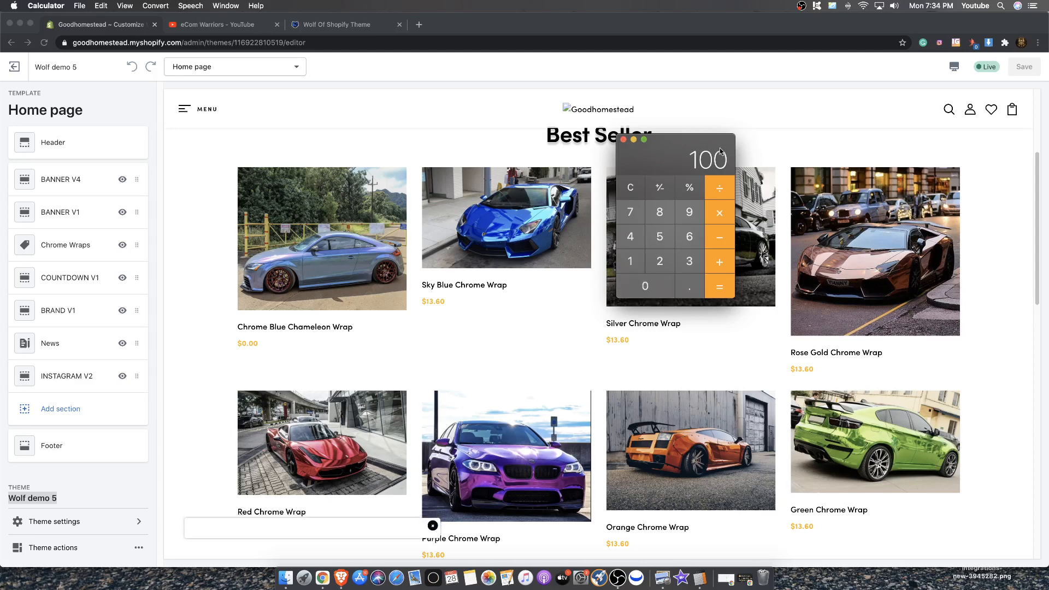
{"action": "left_click_drag", "start_coordinate": [719, 151], "coordinate": [698, 146]}
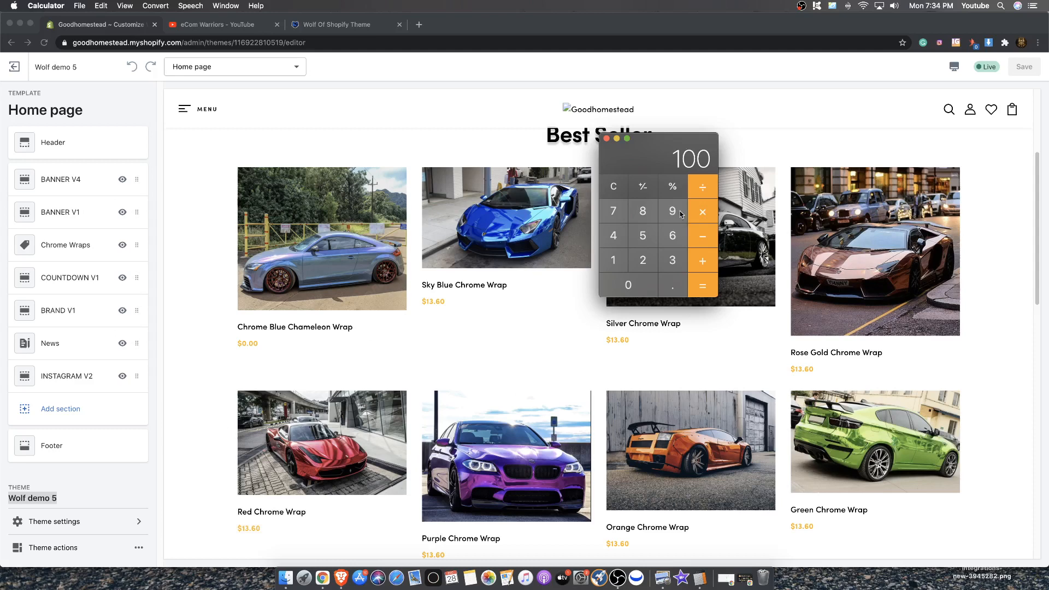
{"action": "left_click", "coordinate": [622, 190]}
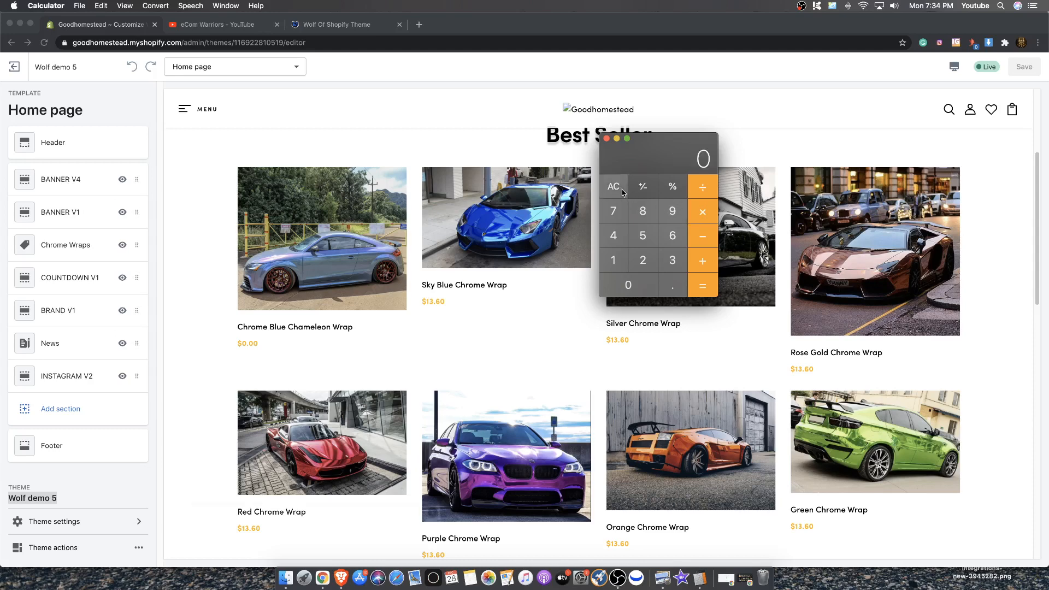
Multiply 2 by 13 in the calculator
{"action": "left_click", "coordinate": [647, 264]}
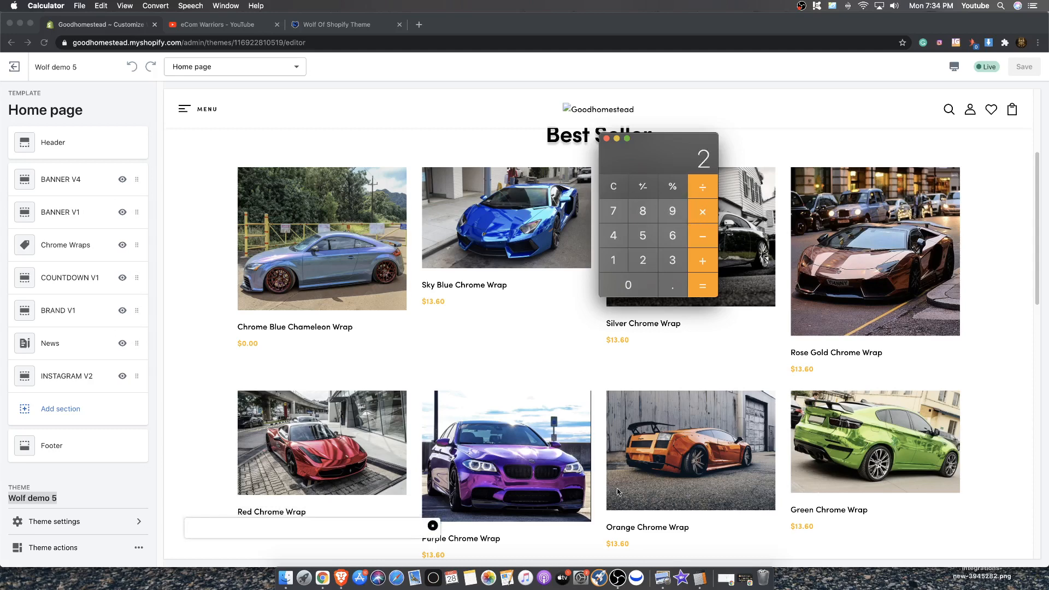
{"action": "scroll", "coordinate": [595, 480], "scroll_direction": "down", "scroll_amount": 1}
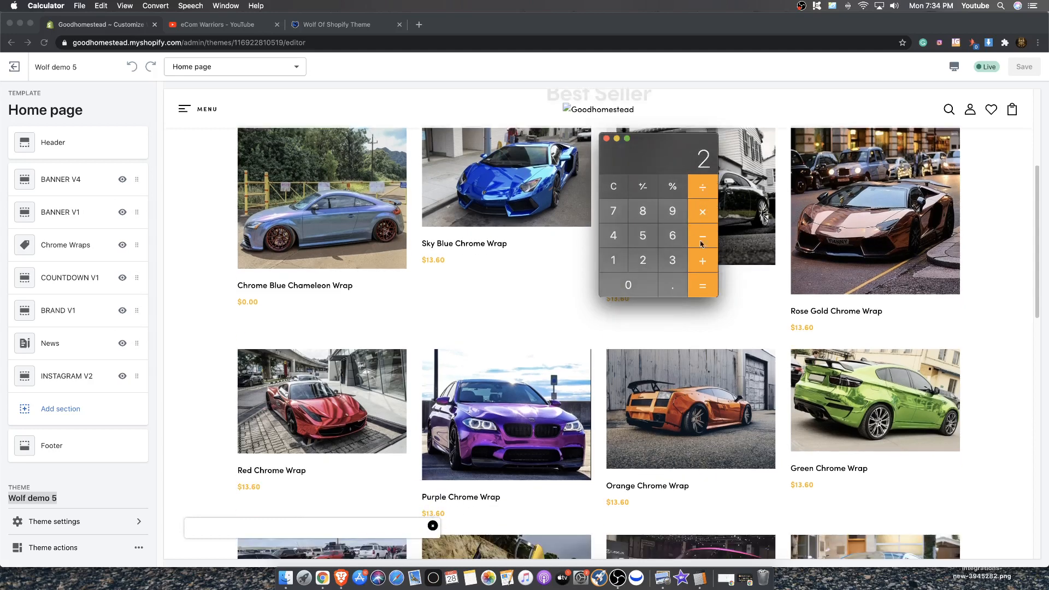
{"action": "left_click", "coordinate": [701, 215]}
{"action": "left_click", "coordinate": [618, 259]}
{"action": "left_click", "coordinate": [673, 255]}
{"action": "left_click", "coordinate": [690, 278]}
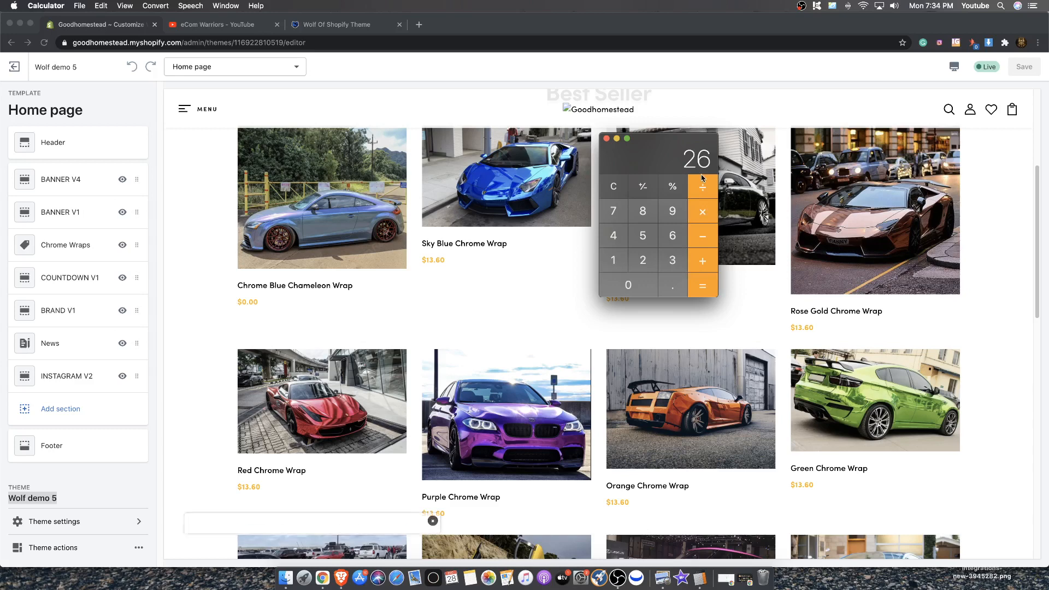
Clear the calculator and multiply 6 by 13
{"action": "left_click", "coordinate": [614, 187]}
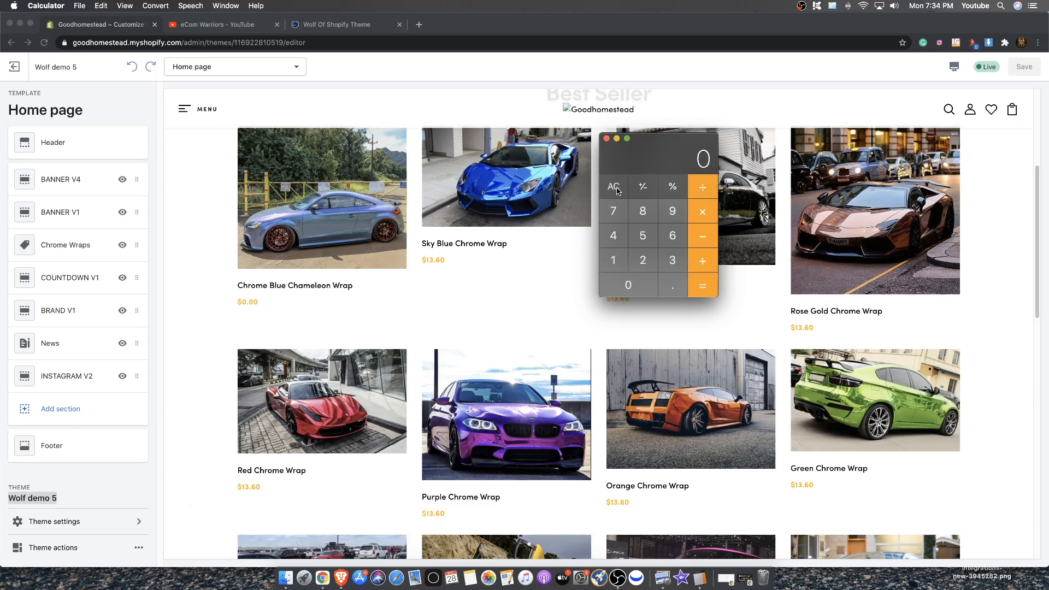
{"action": "left_click", "coordinate": [672, 235]}
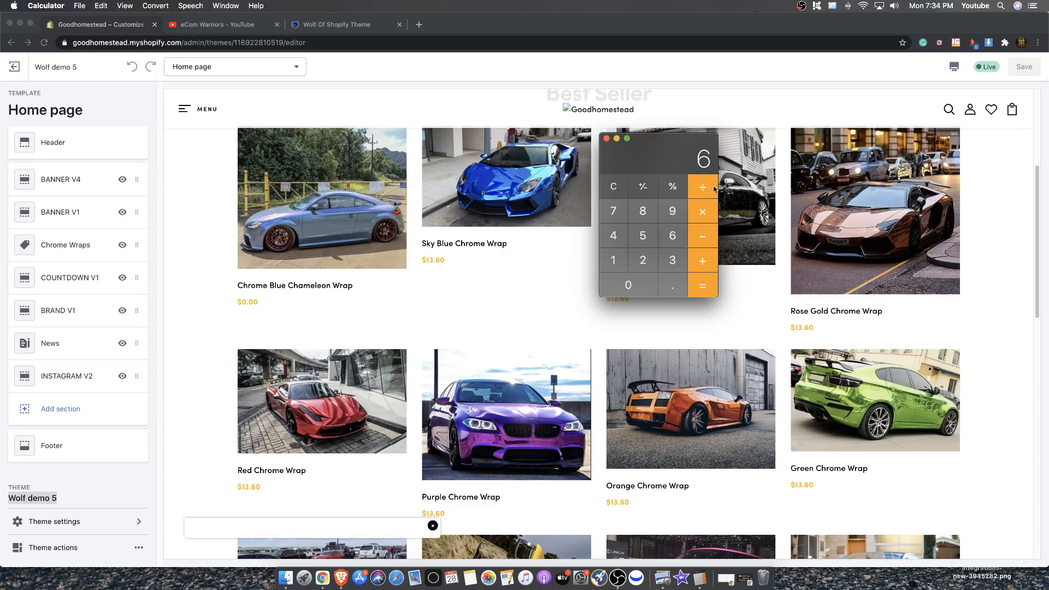
{"action": "left_click", "coordinate": [703, 212]}
{"action": "left_click", "coordinate": [614, 260]}
{"action": "left_click", "coordinate": [672, 261]}
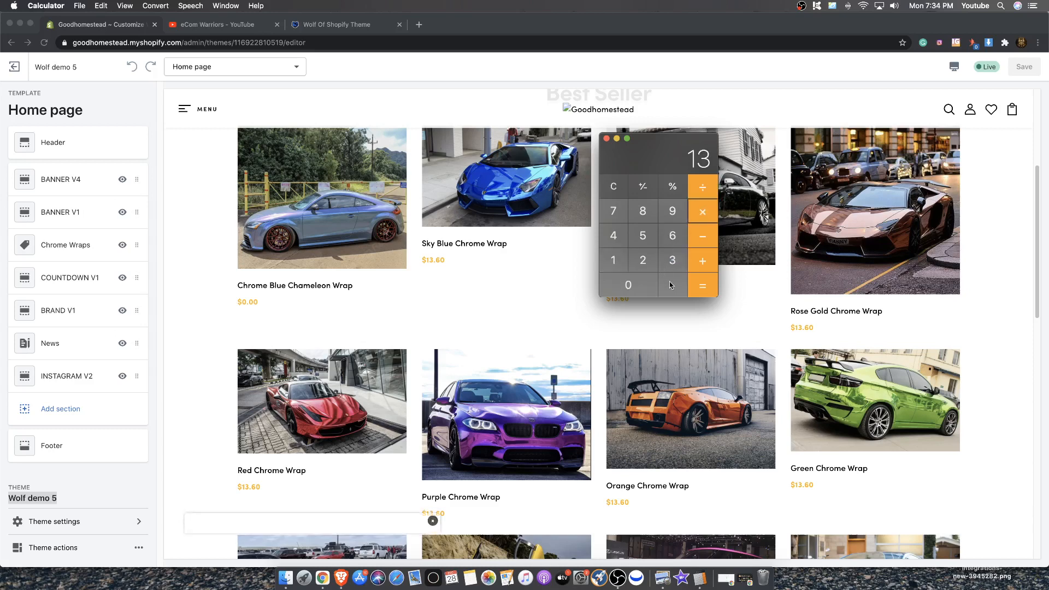
{"action": "left_click", "coordinate": [701, 284]}
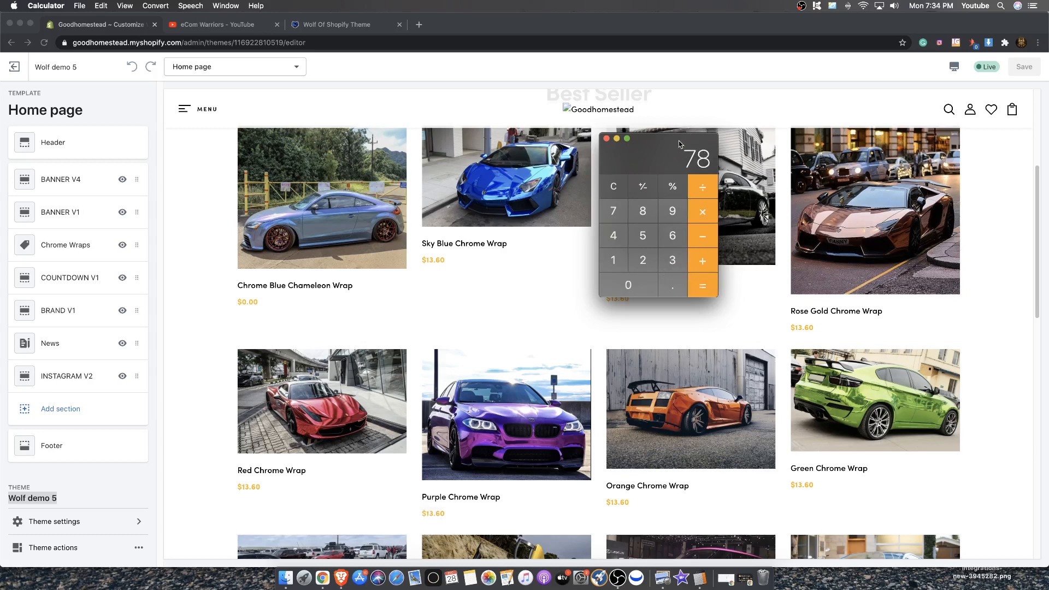
Calculate 26 × 3 in the calculator
{"action": "left_click_drag", "start_coordinate": [679, 143], "coordinate": [672, 145]}
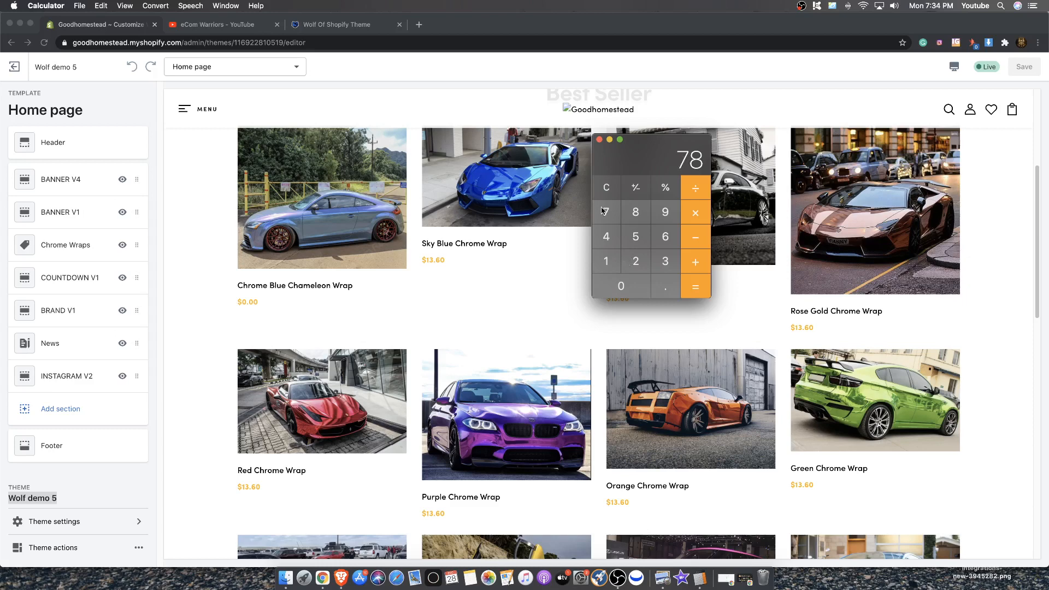
{"action": "key", "text": "Escape"}
{"action": "type", "text": "26*3"}
{"action": "key", "text": "Return"}
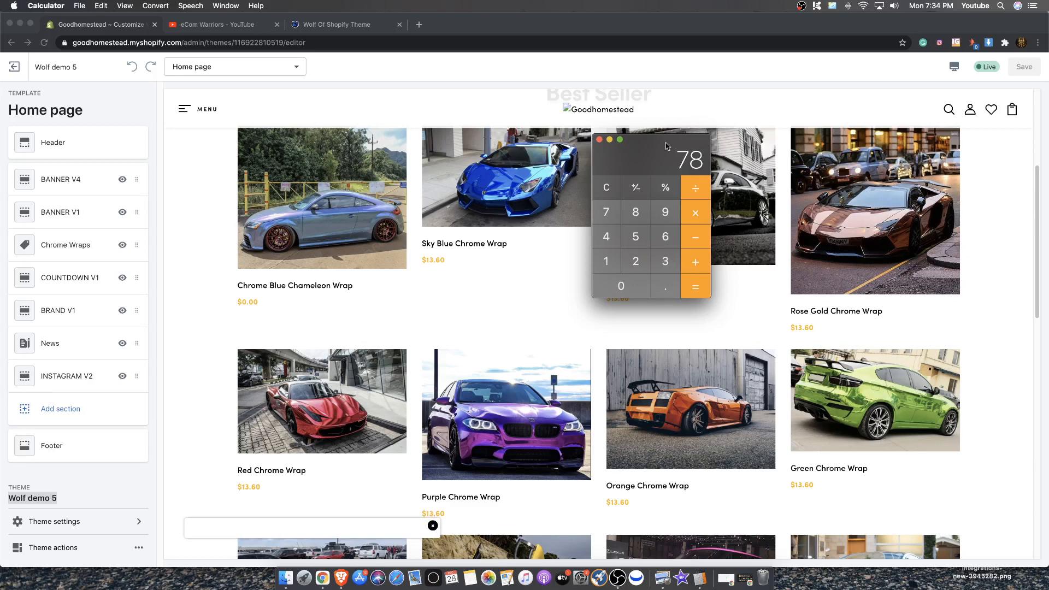
{"action": "left_click_drag", "start_coordinate": [628, 146], "coordinate": [645, 221]}
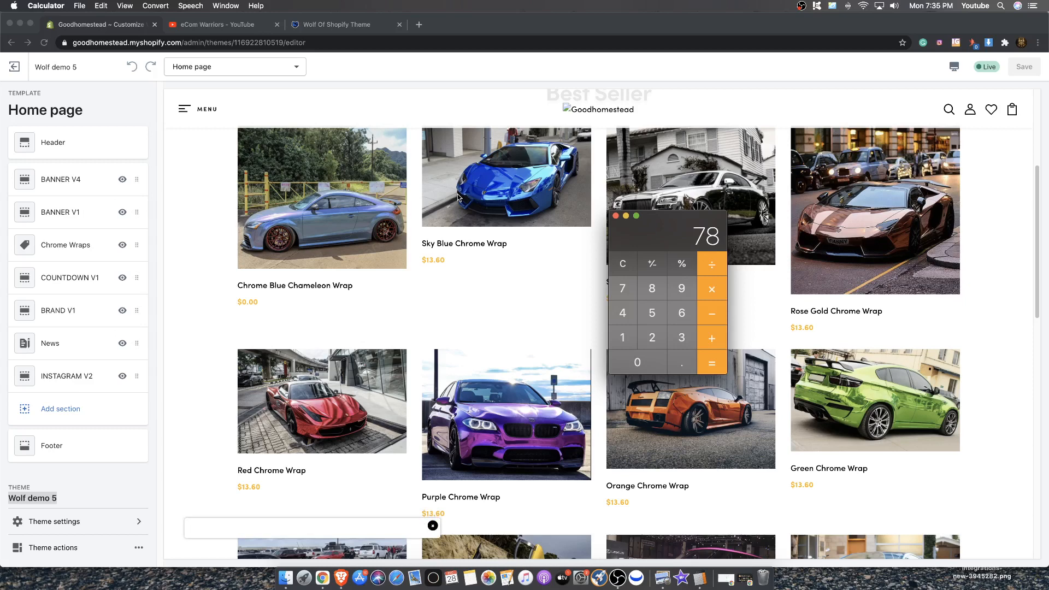
Clear the calculator and close it
{"action": "scroll", "coordinate": [456, 174], "scroll_direction": "down", "scroll_amount": 1}
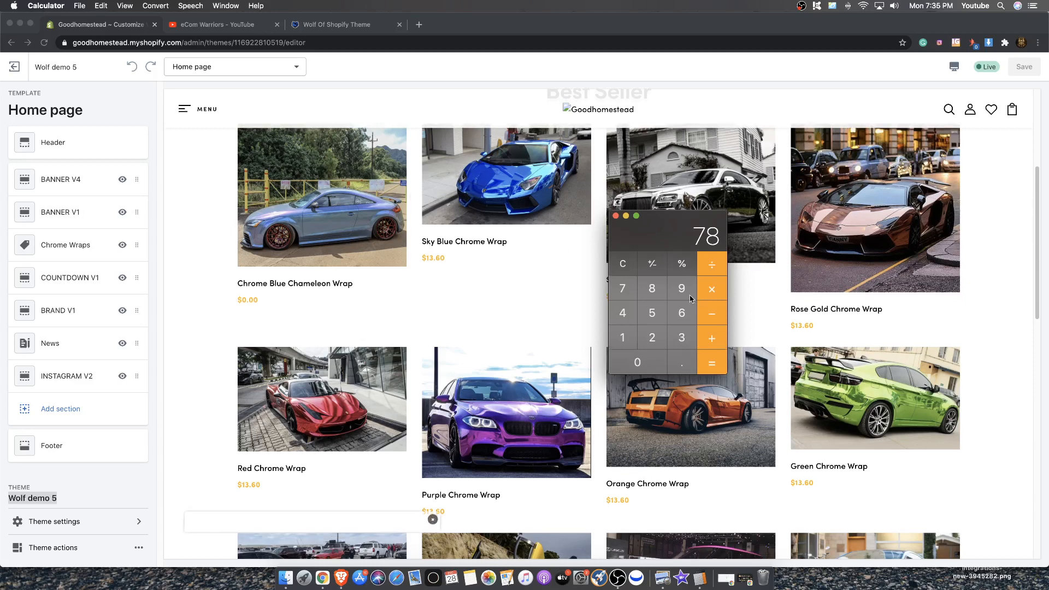
{"action": "left_click", "coordinate": [623, 265]}
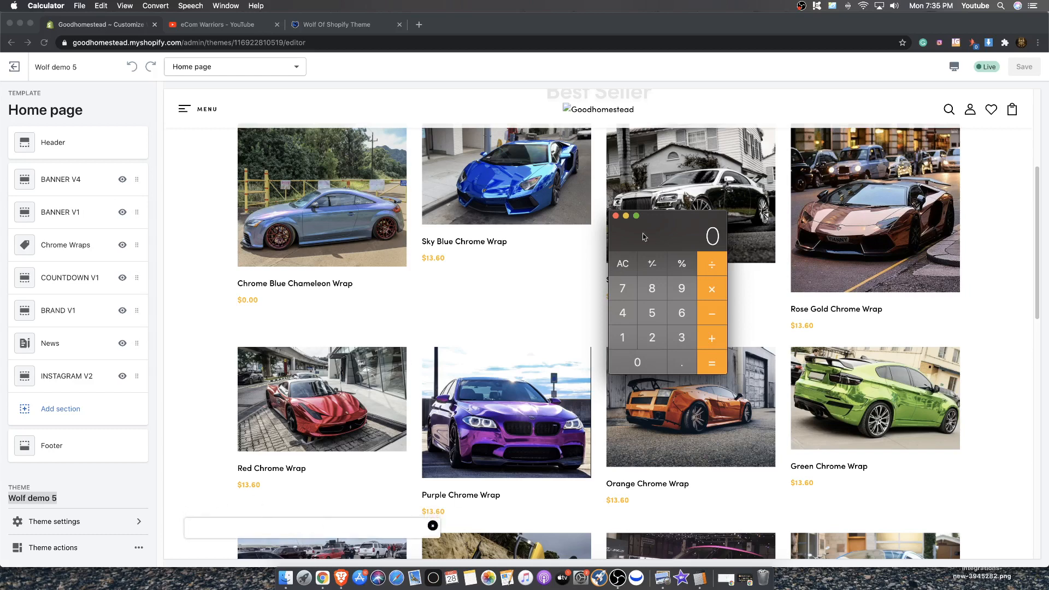
{"action": "left_click", "coordinate": [615, 216]}
Open the Theme settings and scroll through its list of setting categories
{"action": "scroll", "coordinate": [741, 312], "scroll_direction": "up", "scroll_amount": 5}
{"action": "scroll", "coordinate": [606, 312], "scroll_direction": "down", "scroll_amount": 15}
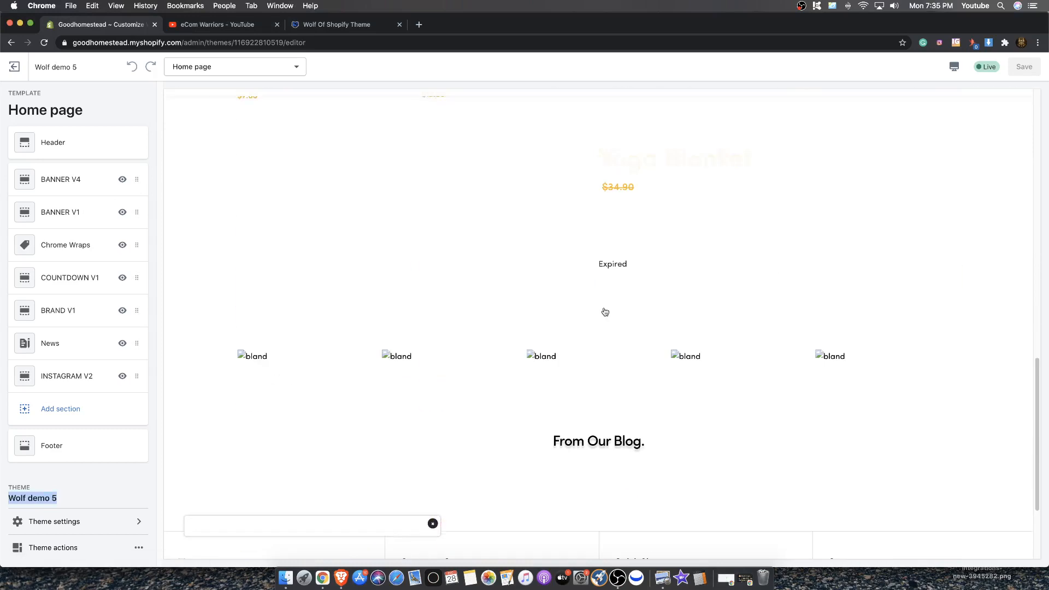
{"action": "scroll", "coordinate": [482, 318], "scroll_direction": "up", "scroll_amount": 15}
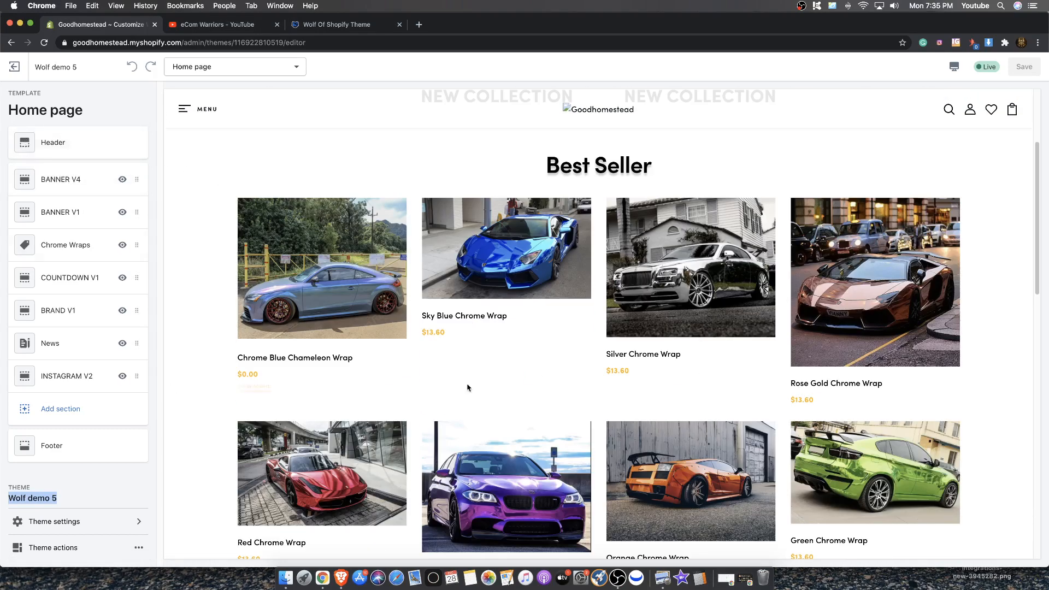
{"action": "scroll", "coordinate": [513, 383], "scroll_direction": "down", "scroll_amount": 15}
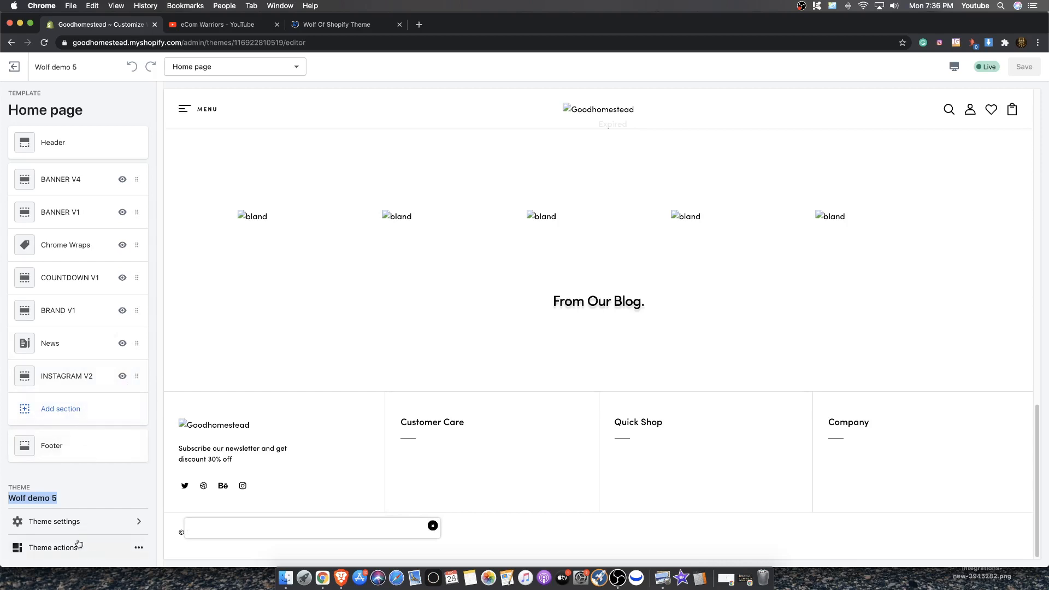
{"action": "left_click", "coordinate": [107, 522]}
{"action": "scroll", "coordinate": [65, 406], "scroll_direction": "down", "scroll_amount": 5}
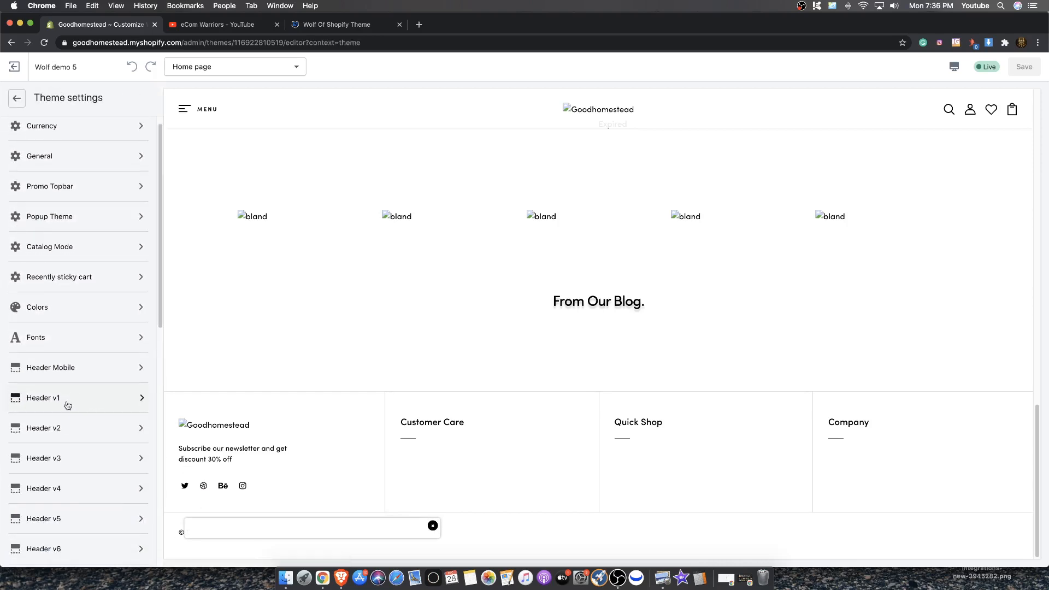
{"action": "scroll", "coordinate": [65, 442], "scroll_direction": "down", "scroll_amount": 10}
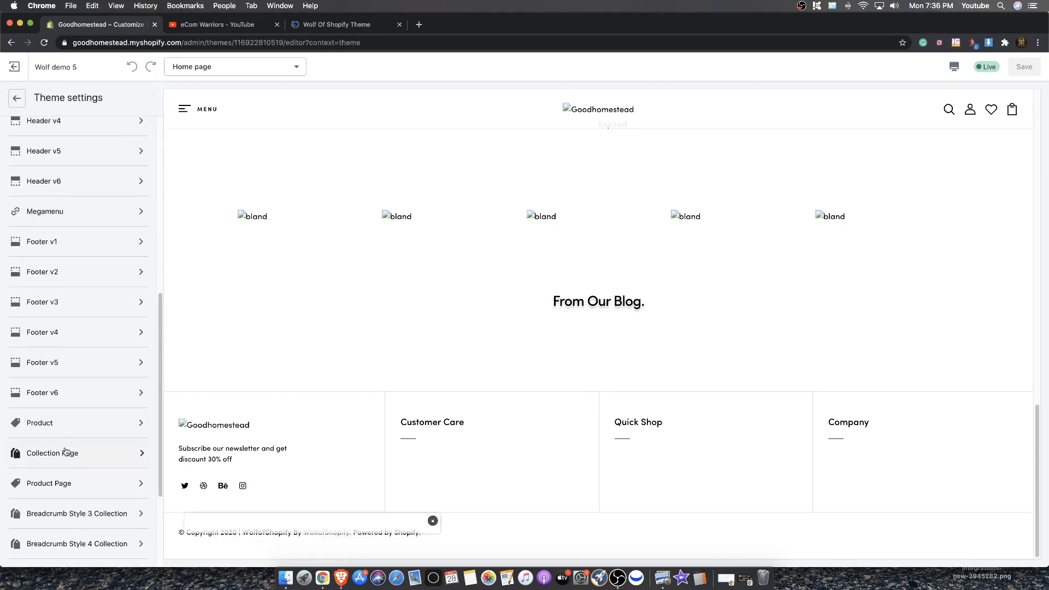
{"action": "scroll", "coordinate": [66, 415], "scroll_direction": "up", "scroll_amount": 15}
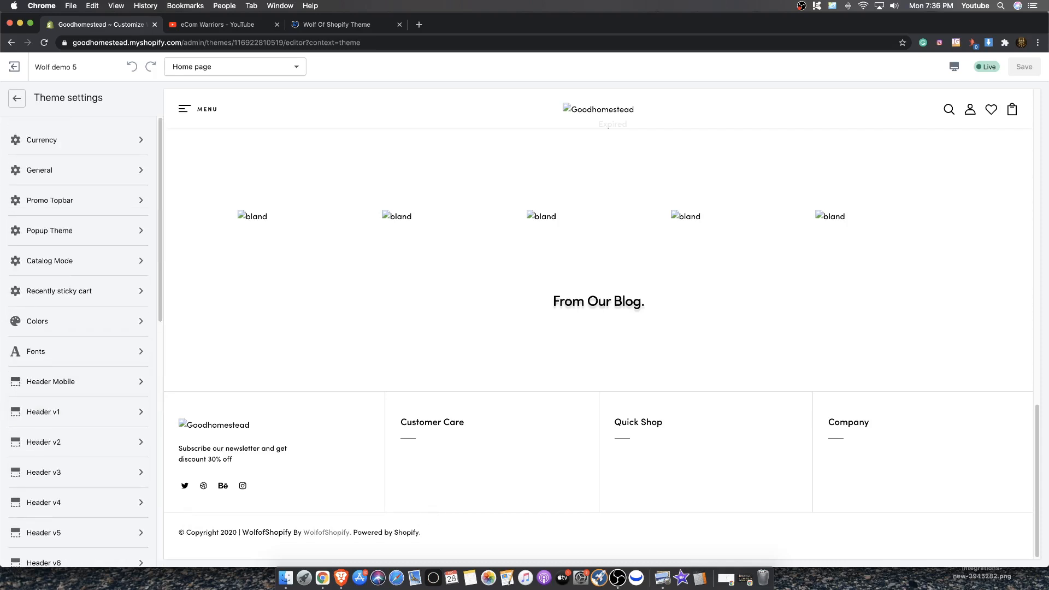
Open the Popup Theme settings and review the newsletter, login, random product, cookie and add-to-cart popup options
{"action": "left_click", "coordinate": [55, 231]}
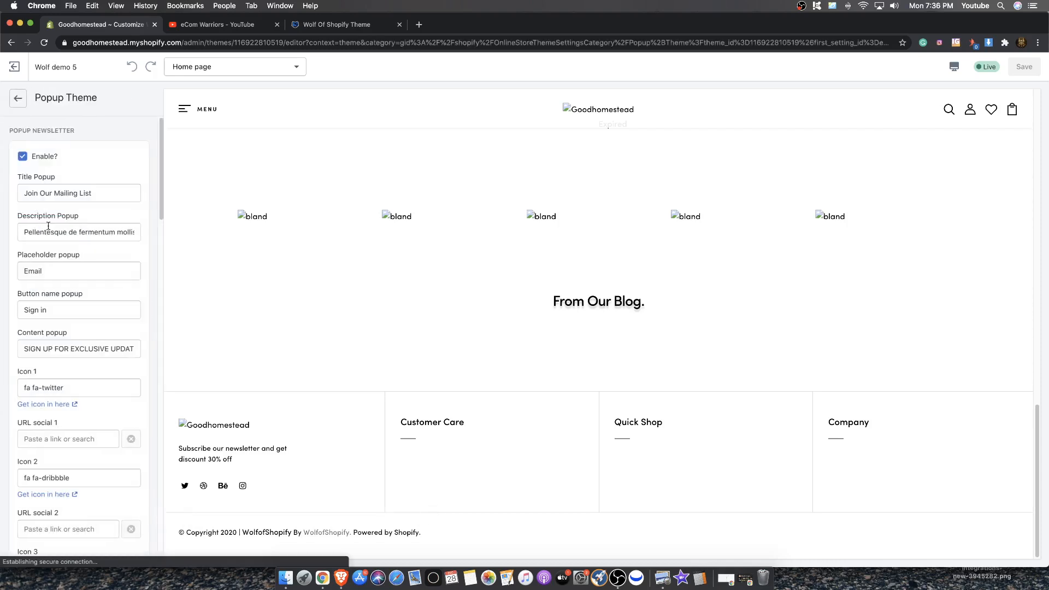
{"action": "scroll", "coordinate": [65, 270], "scroll_direction": "down", "scroll_amount": 8}
{"action": "scroll", "coordinate": [65, 270], "scroll_direction": "down", "scroll_amount": 15}
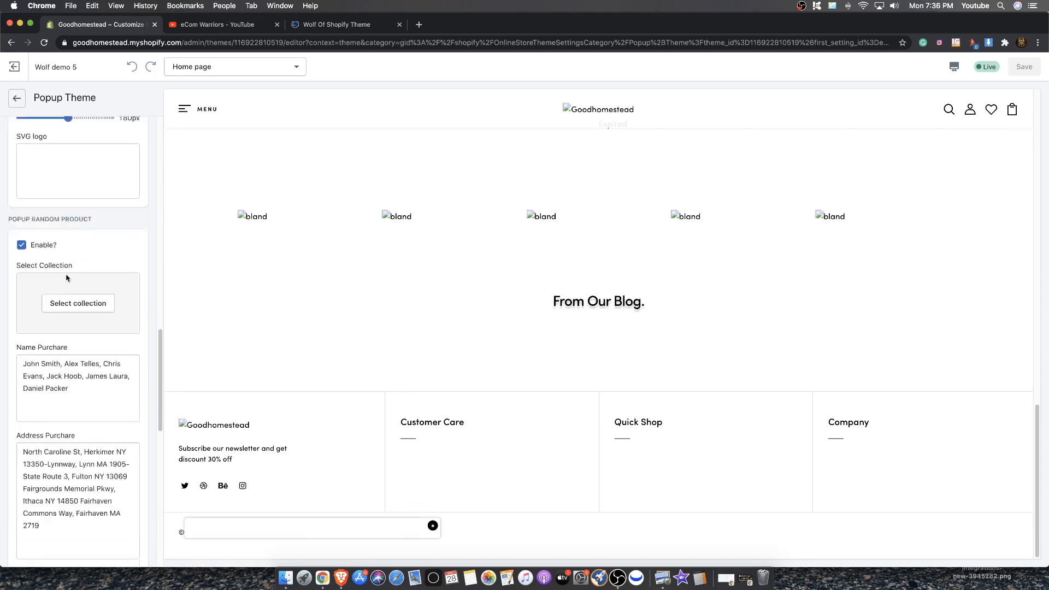
{"action": "scroll", "coordinate": [64, 323], "scroll_direction": "down", "scroll_amount": 2}
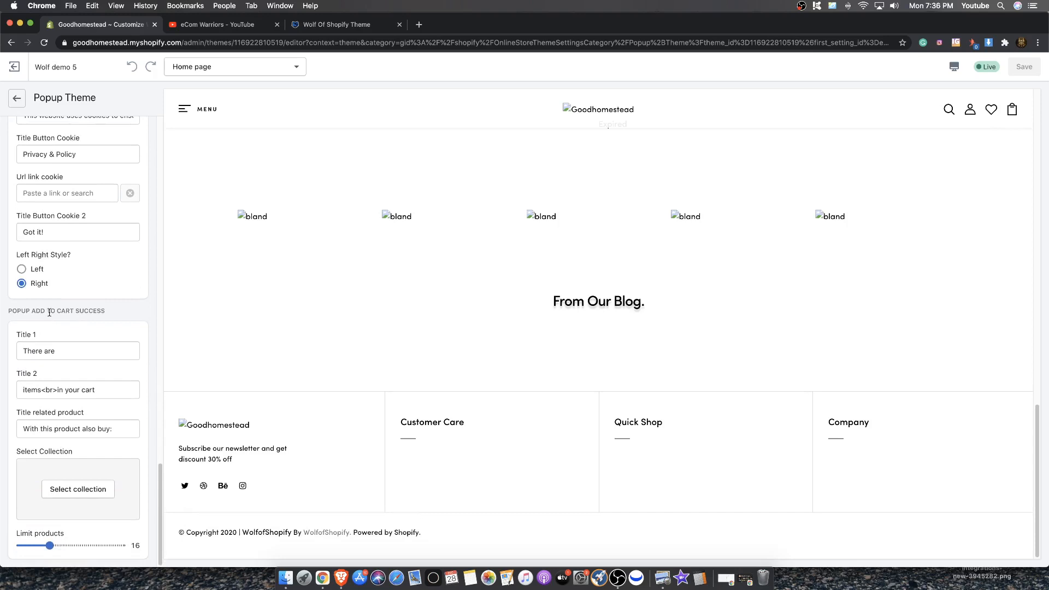
{"action": "scroll", "coordinate": [50, 312], "scroll_direction": "up", "scroll_amount": 4}
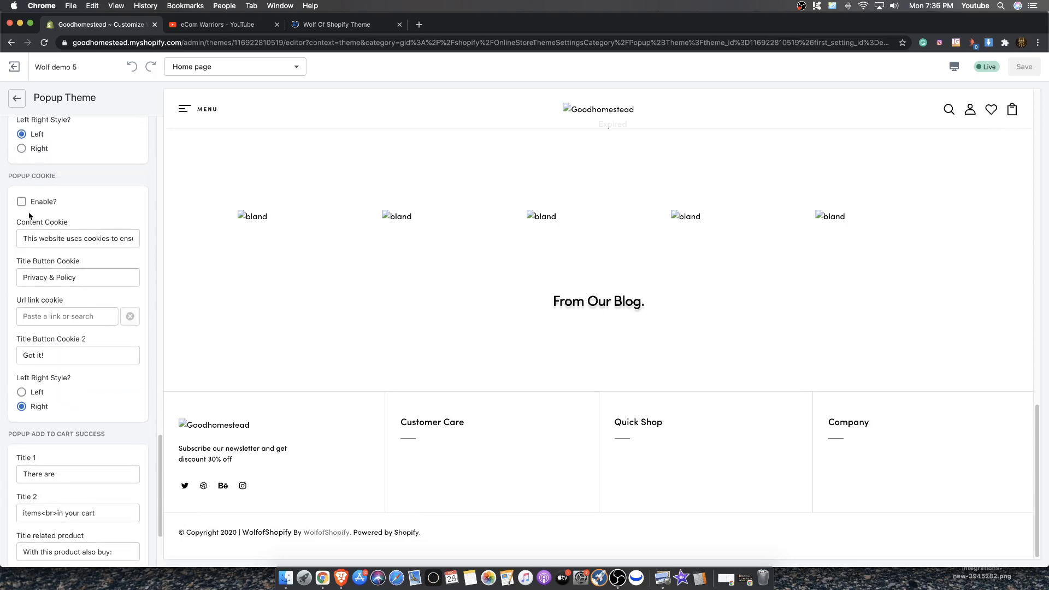
{"action": "scroll", "coordinate": [26, 224], "scroll_direction": "up", "scroll_amount": 15}
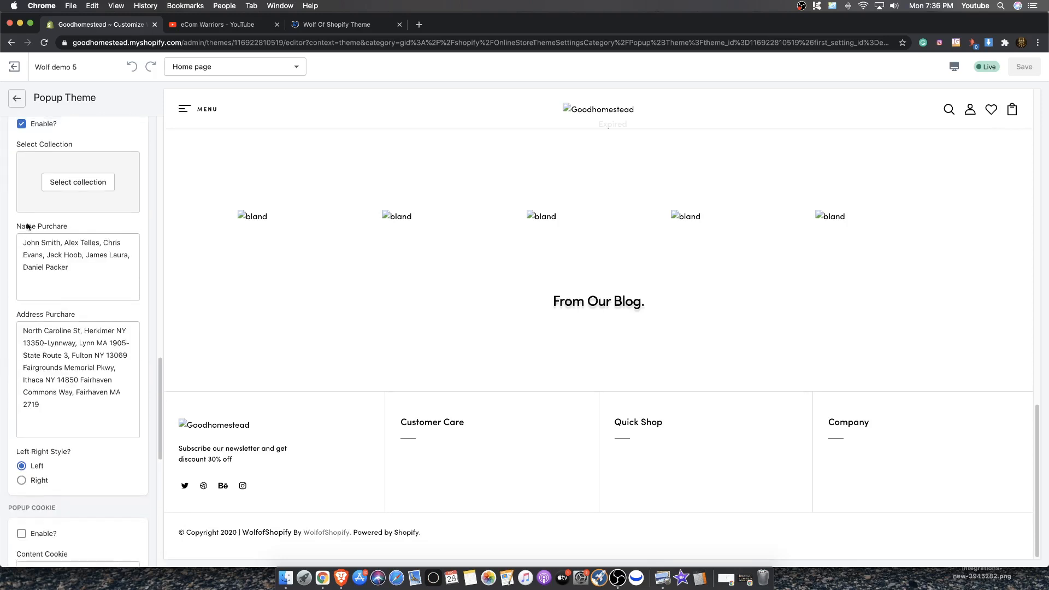
{"action": "scroll", "coordinate": [41, 232], "scroll_direction": "up", "scroll_amount": 13}
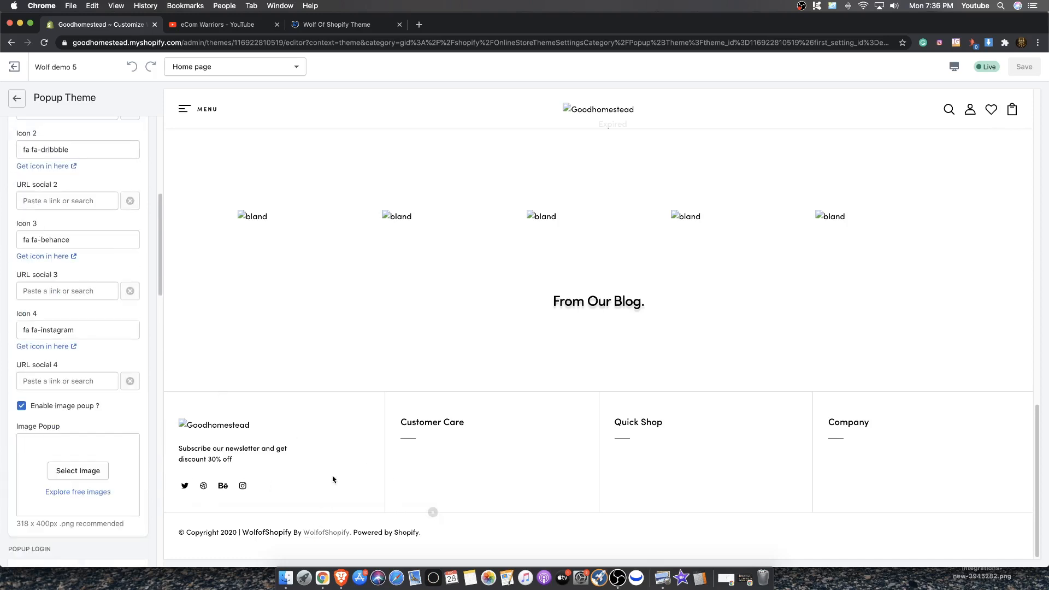
{"action": "scroll", "coordinate": [78, 401], "scroll_direction": "up", "scroll_amount": 2}
{"action": "scroll", "coordinate": [79, 401], "scroll_direction": "up", "scroll_amount": 8}
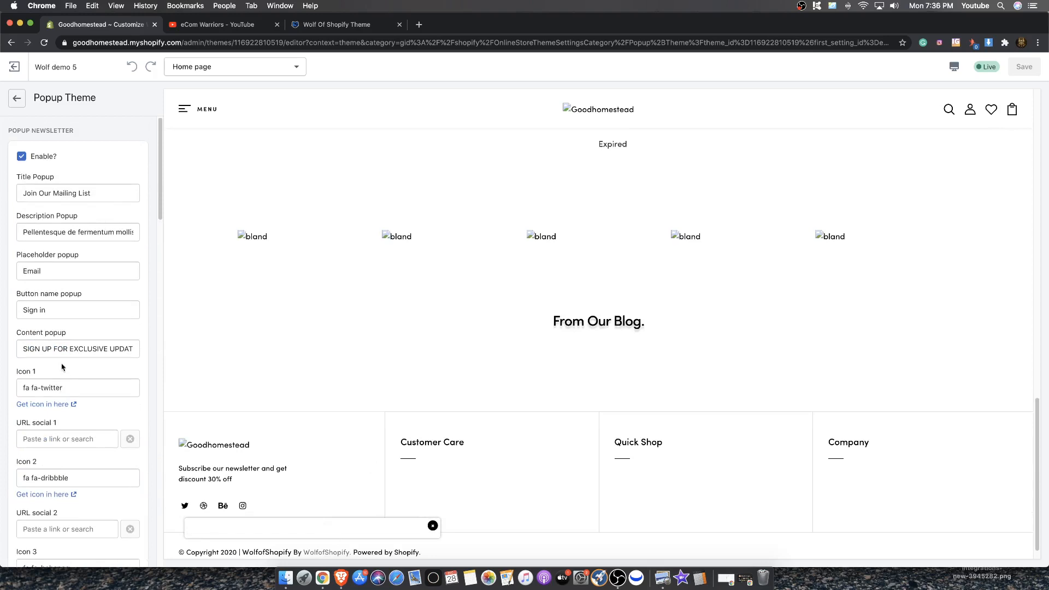
{"action": "scroll", "coordinate": [49, 225], "scroll_direction": "down", "scroll_amount": 9}
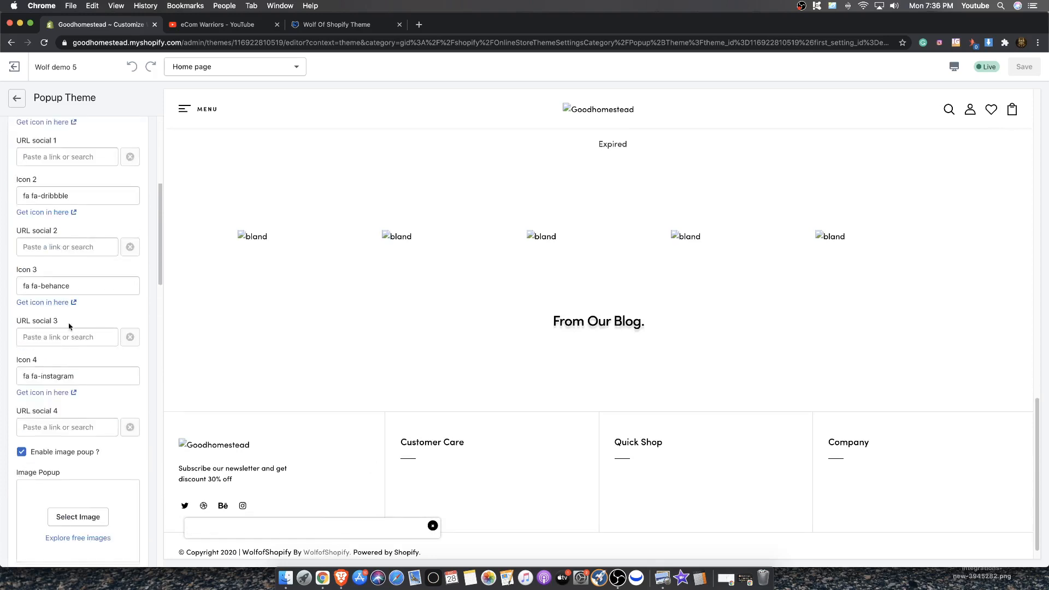
{"action": "scroll", "coordinate": [48, 275], "scroll_direction": "up", "scroll_amount": 5}
{"action": "scroll", "coordinate": [48, 274], "scroll_direction": "down", "scroll_amount": 10}
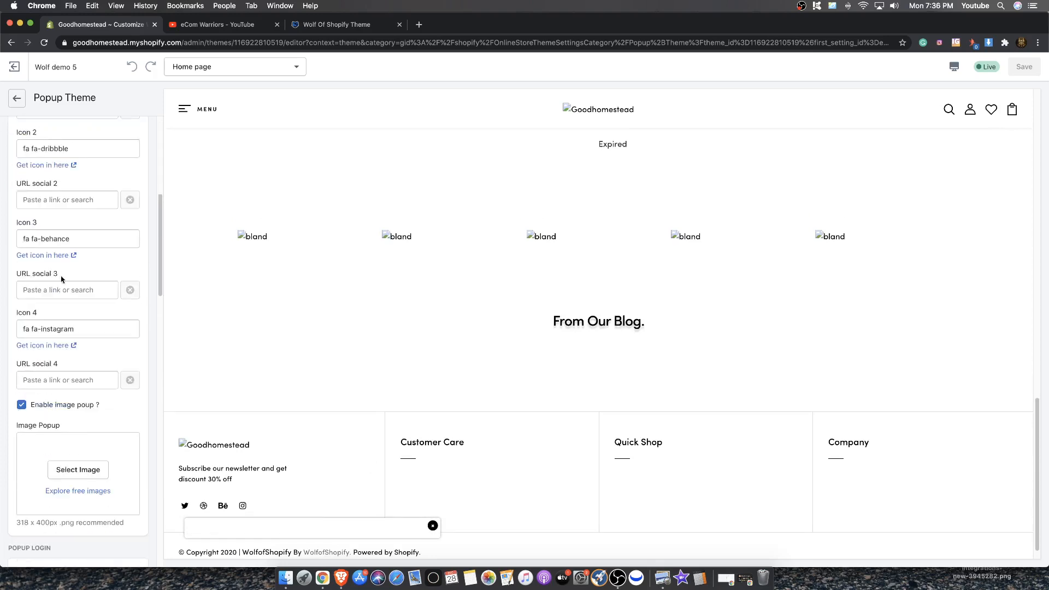
{"action": "scroll", "coordinate": [61, 323], "scroll_direction": "down", "scroll_amount": 5}
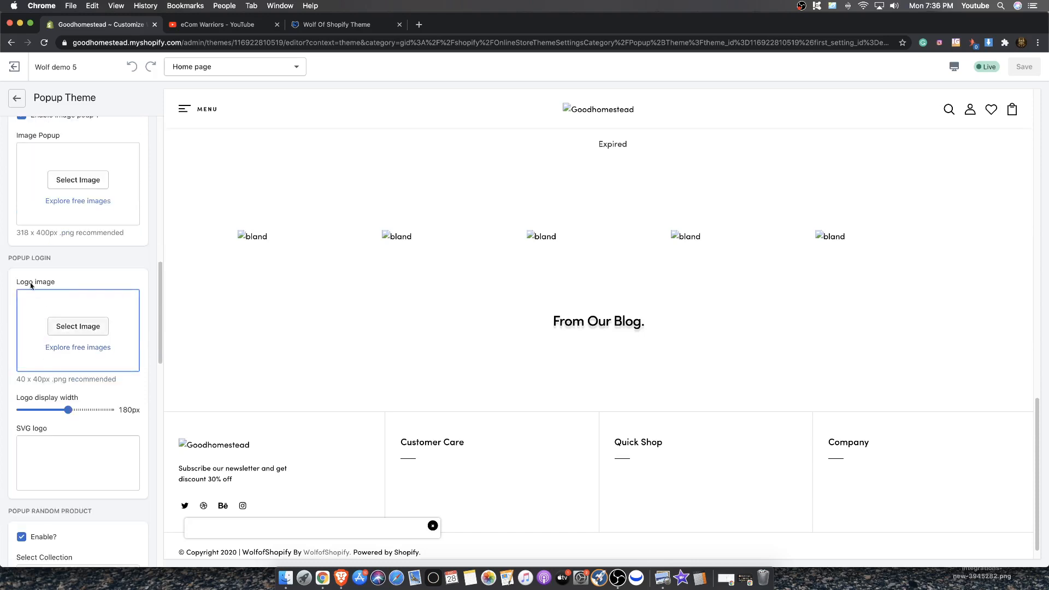
{"action": "left_click_drag", "start_coordinate": [16, 257], "coordinate": [53, 262]}
{"action": "scroll", "coordinate": [61, 290], "scroll_direction": "down", "scroll_amount": 7}
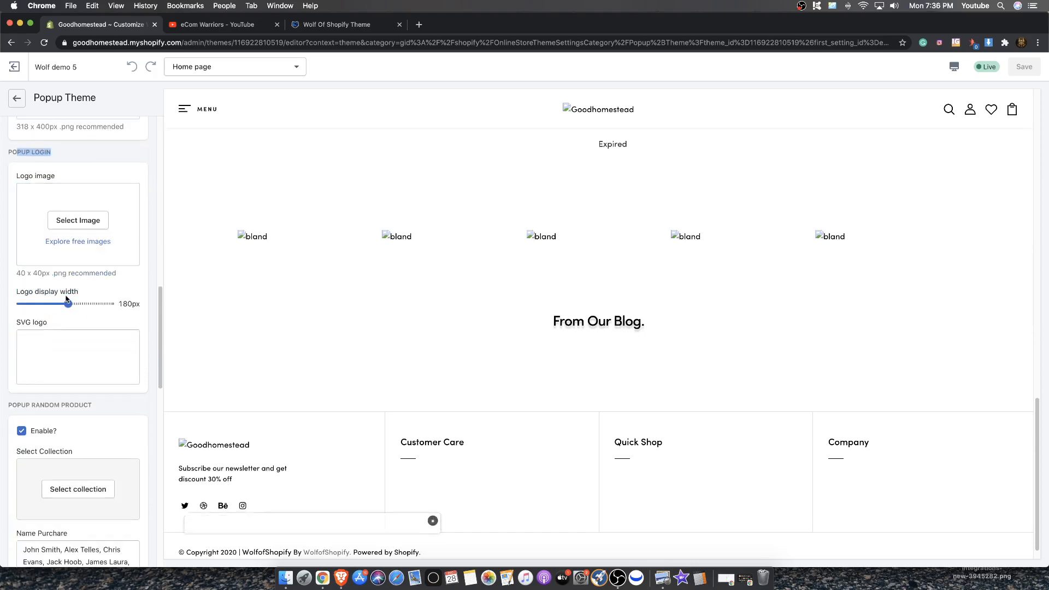
Set the random product popup's collection to Chrome Wraps
{"action": "scroll", "coordinate": [60, 306], "scroll_direction": "down", "scroll_amount": 3}
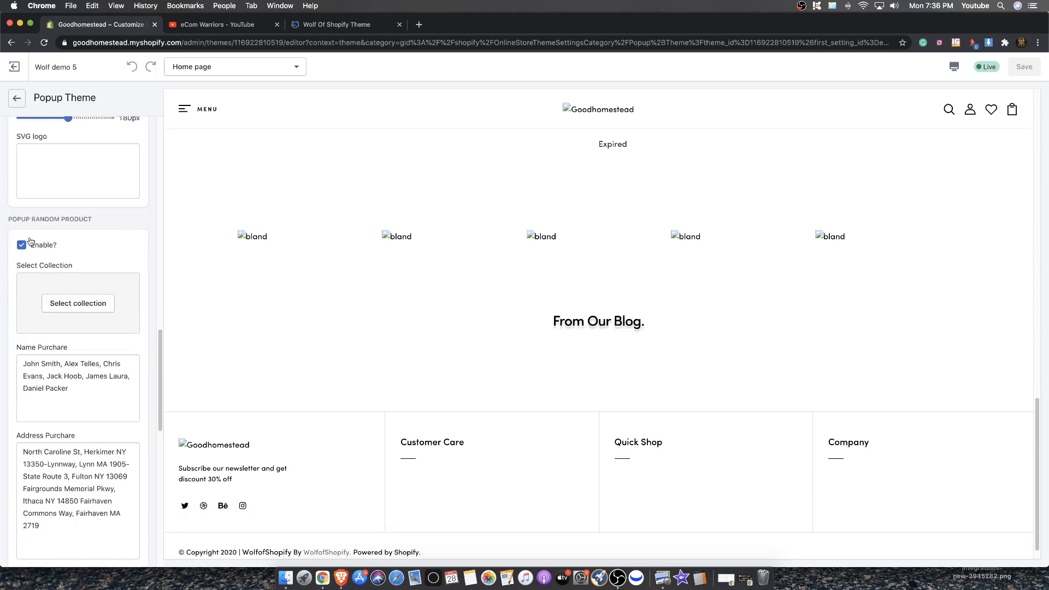
{"action": "left_click_drag", "start_coordinate": [21, 266], "coordinate": [69, 267]}
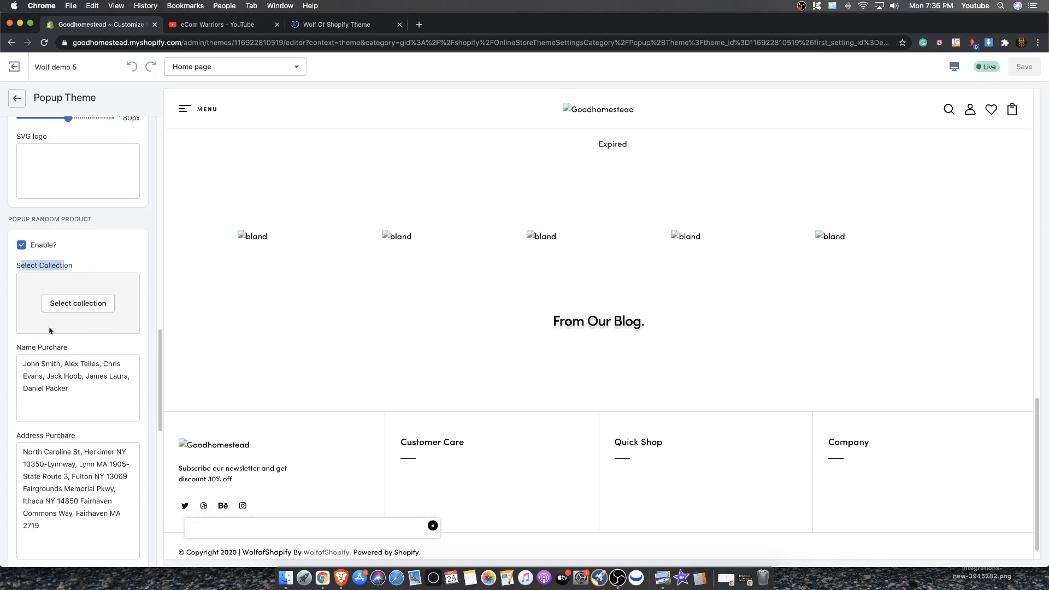
{"action": "scroll", "coordinate": [55, 298], "scroll_direction": "down", "scroll_amount": 1}
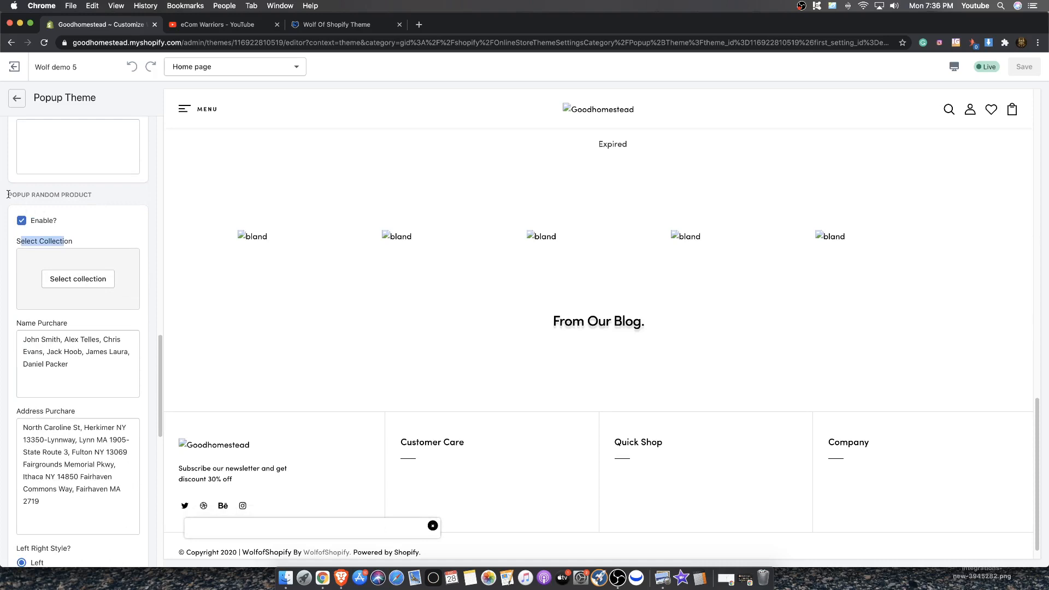
{"action": "left_click_drag", "start_coordinate": [7, 195], "coordinate": [55, 195]}
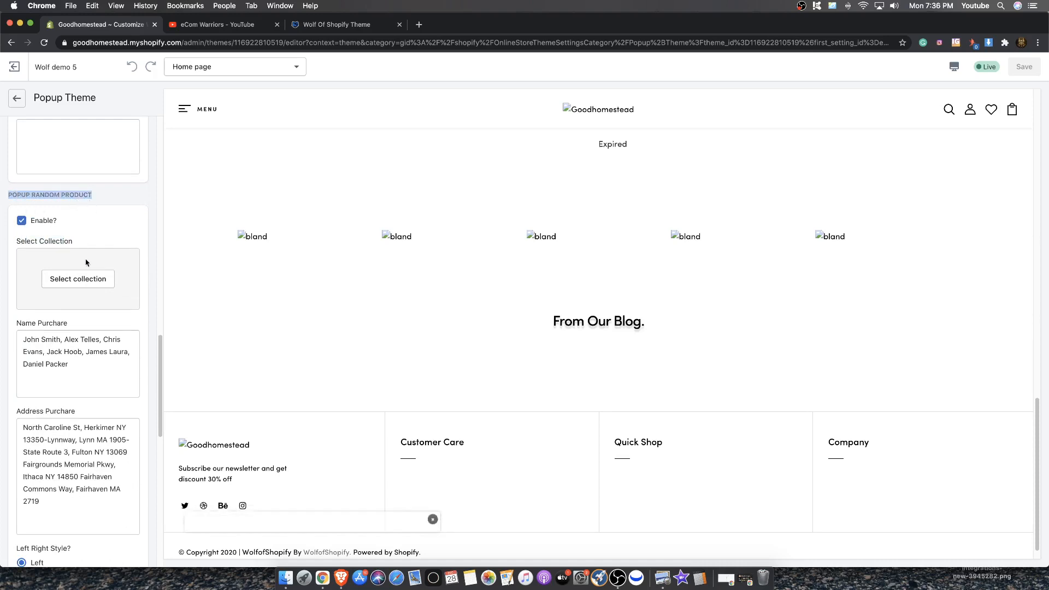
{"action": "left_click", "coordinate": [77, 280]}
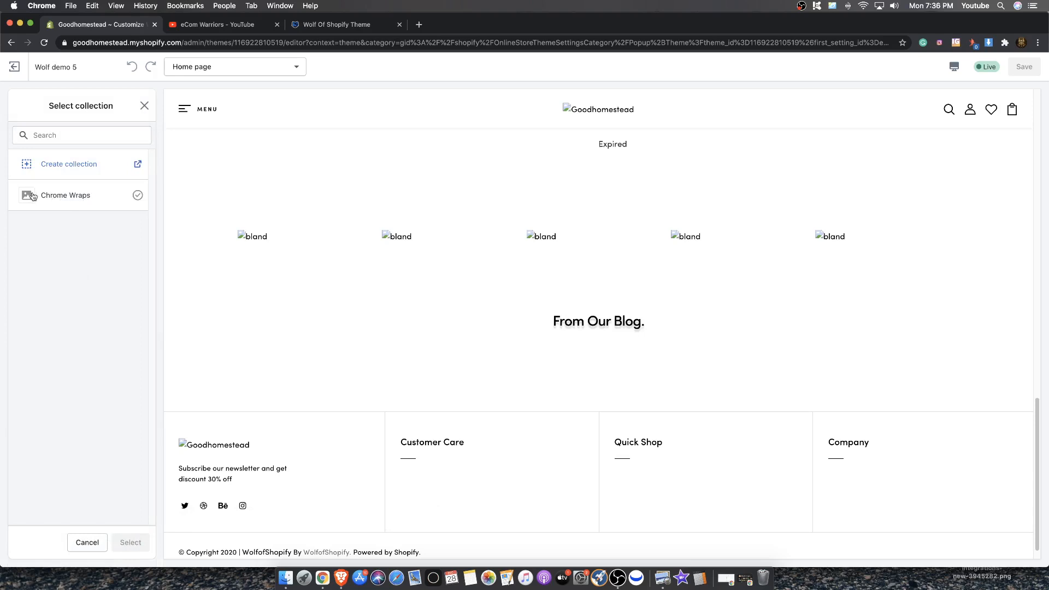
{"action": "left_click", "coordinate": [74, 206]}
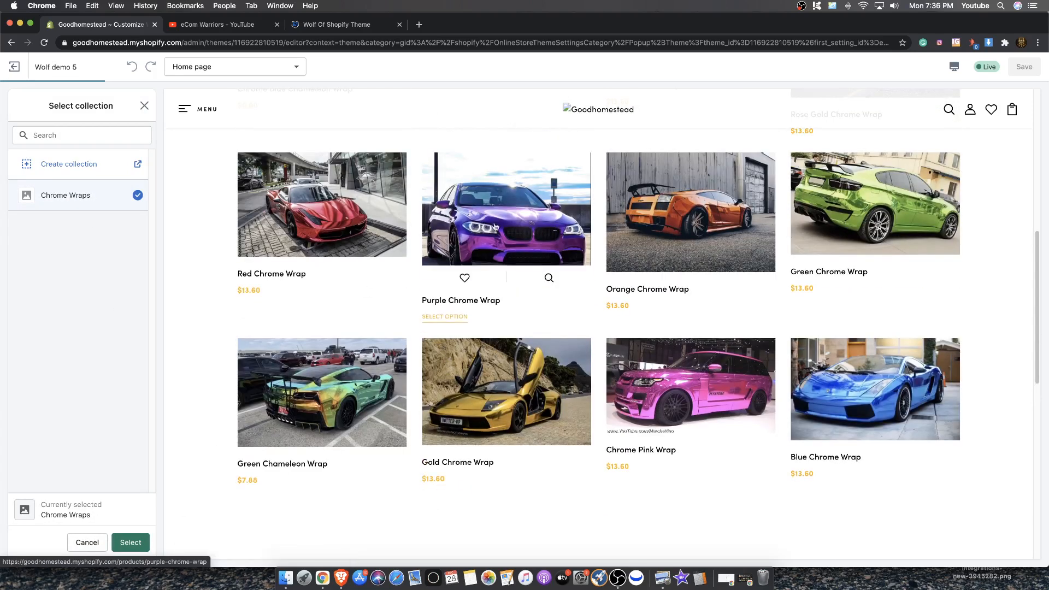
{"action": "left_click", "coordinate": [130, 542]}
Review the remaining popup options and save the theme changes
{"action": "scroll", "coordinate": [88, 443], "scroll_direction": "down", "scroll_amount": 5}
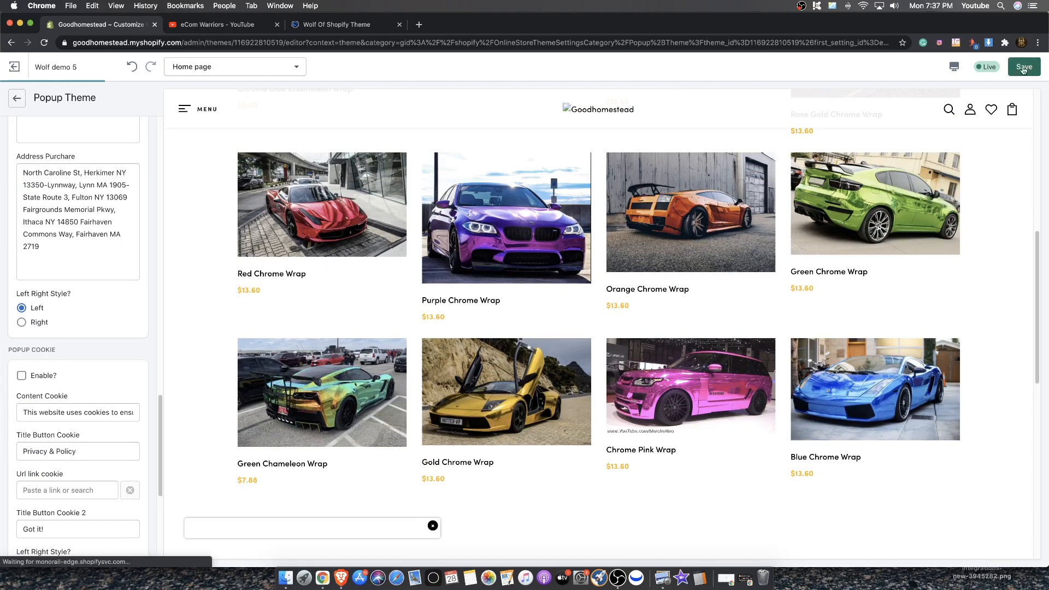
{"action": "scroll", "coordinate": [66, 334], "scroll_direction": "down", "scroll_amount": 5}
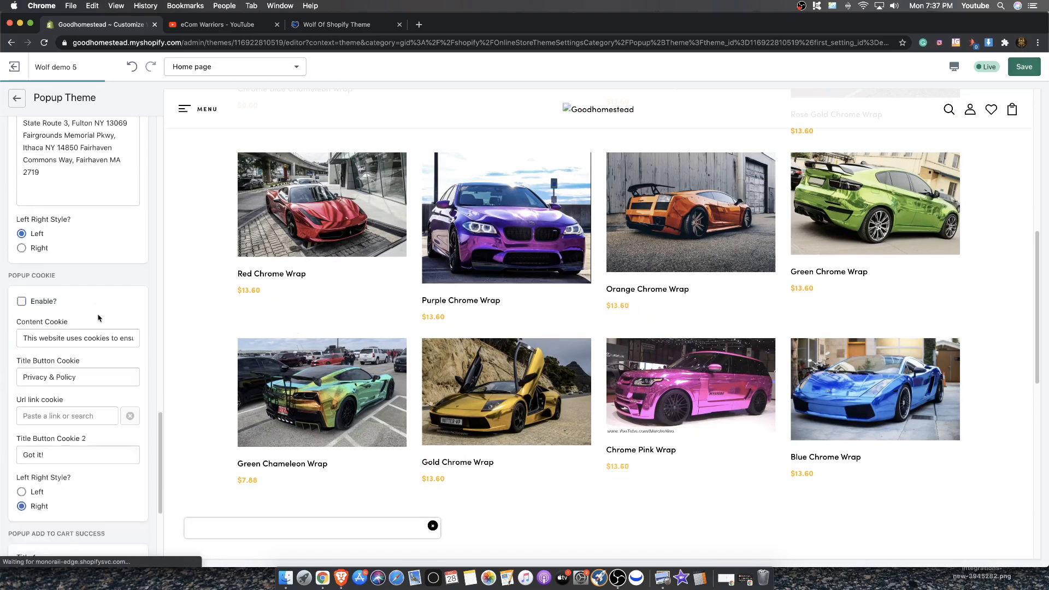
{"action": "scroll", "coordinate": [76, 331], "scroll_direction": "up", "scroll_amount": 3}
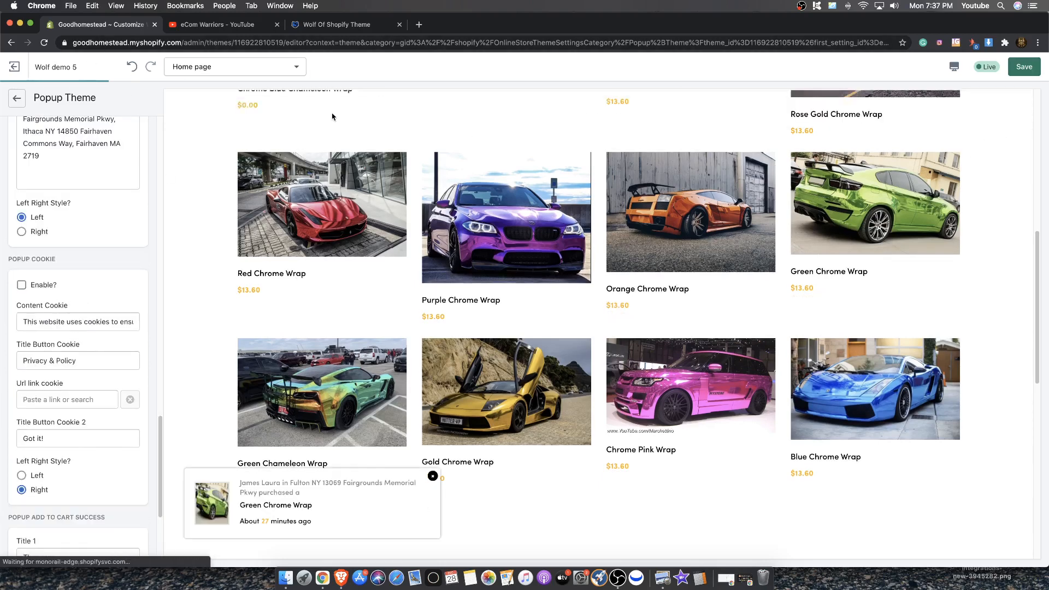
{"action": "scroll", "coordinate": [714, 284], "scroll_direction": "down", "scroll_amount": 1}
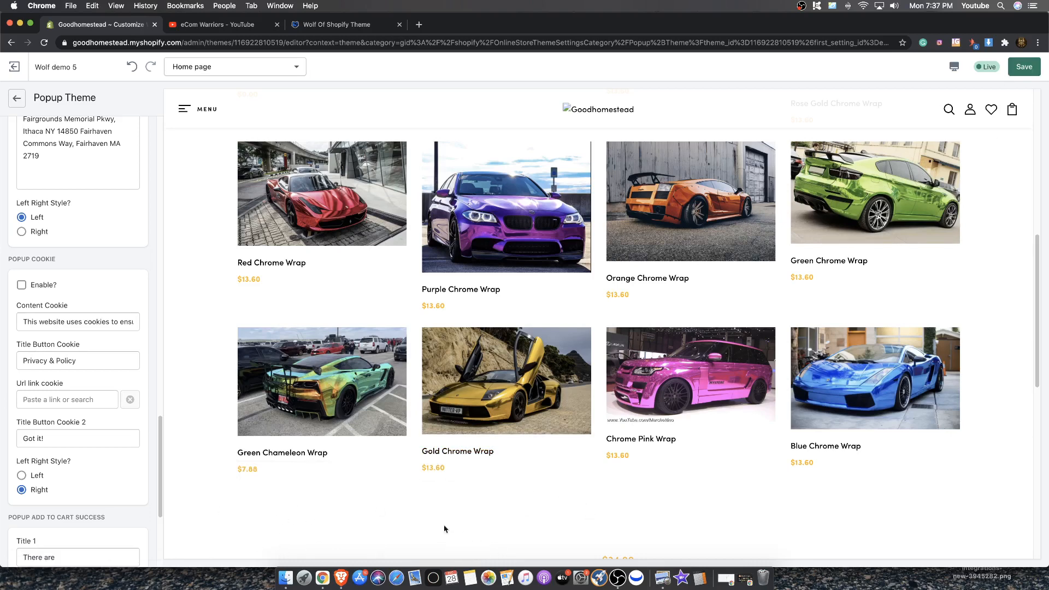
{"action": "scroll", "coordinate": [504, 511], "scroll_direction": "down", "scroll_amount": 1}
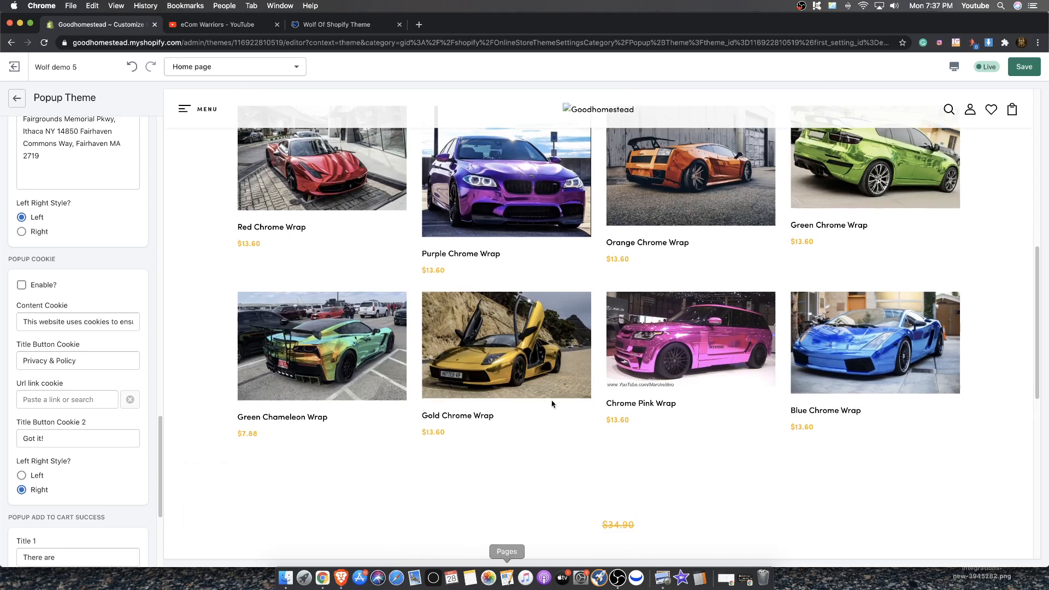
{"action": "left_click", "coordinate": [1028, 65]}
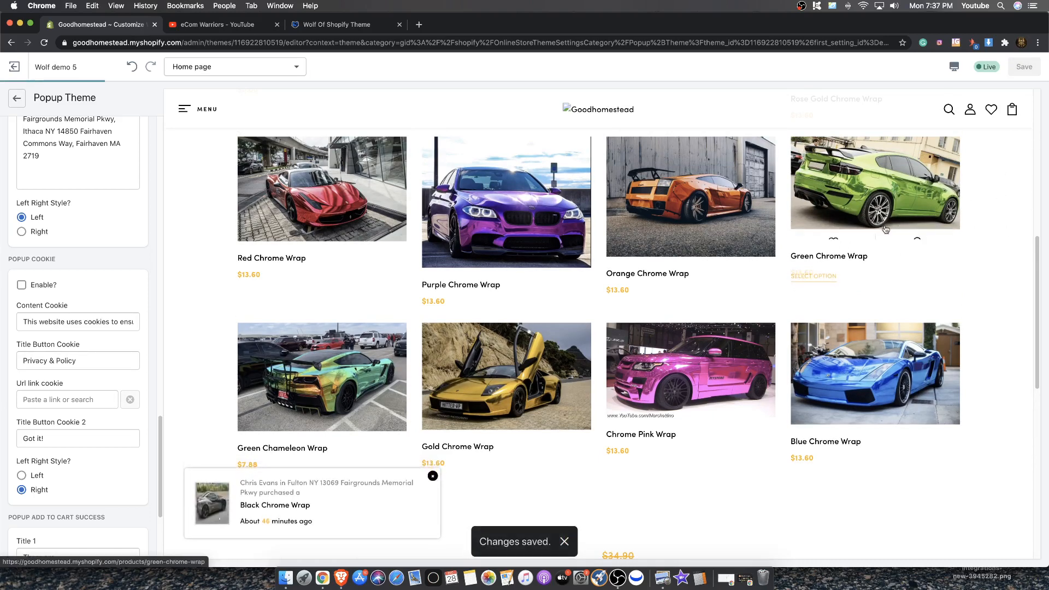
Open the Green Chrome Wrap product page in the preview and examine its sold-in-last counter
{"action": "left_click", "coordinate": [876, 195]}
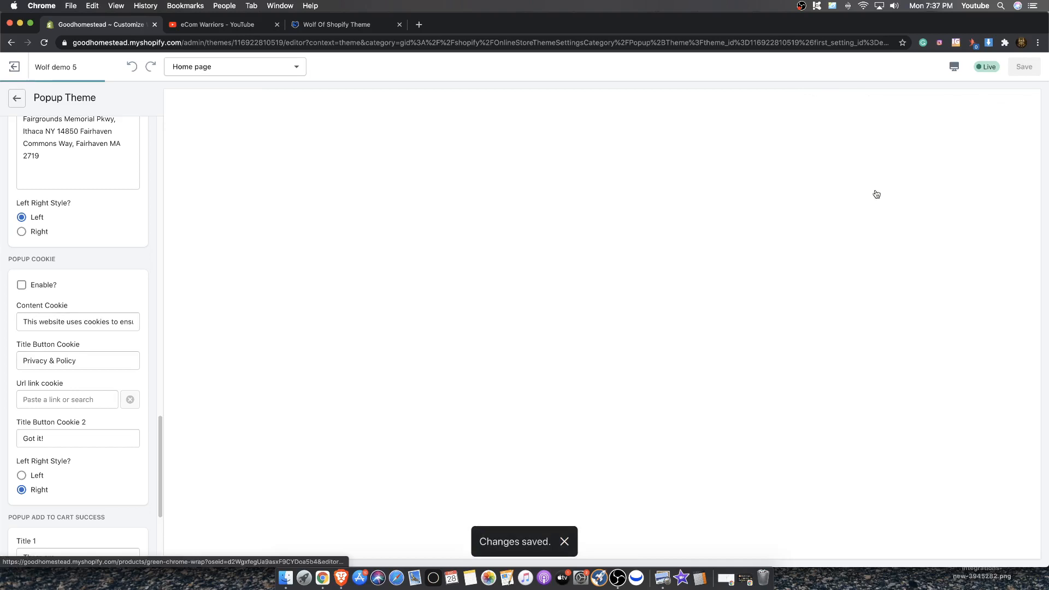
{"action": "scroll", "coordinate": [691, 270], "scroll_direction": "down", "scroll_amount": 4}
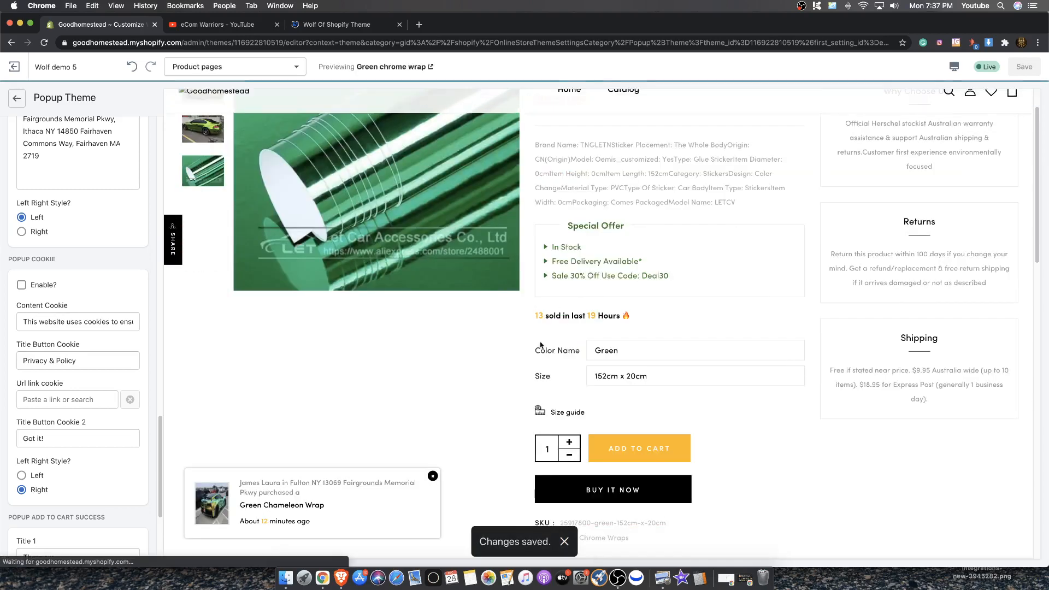
{"action": "left_click_drag", "start_coordinate": [669, 276], "coordinate": [544, 239]}
{"action": "left_click_drag", "start_coordinate": [640, 317], "coordinate": [577, 316]}
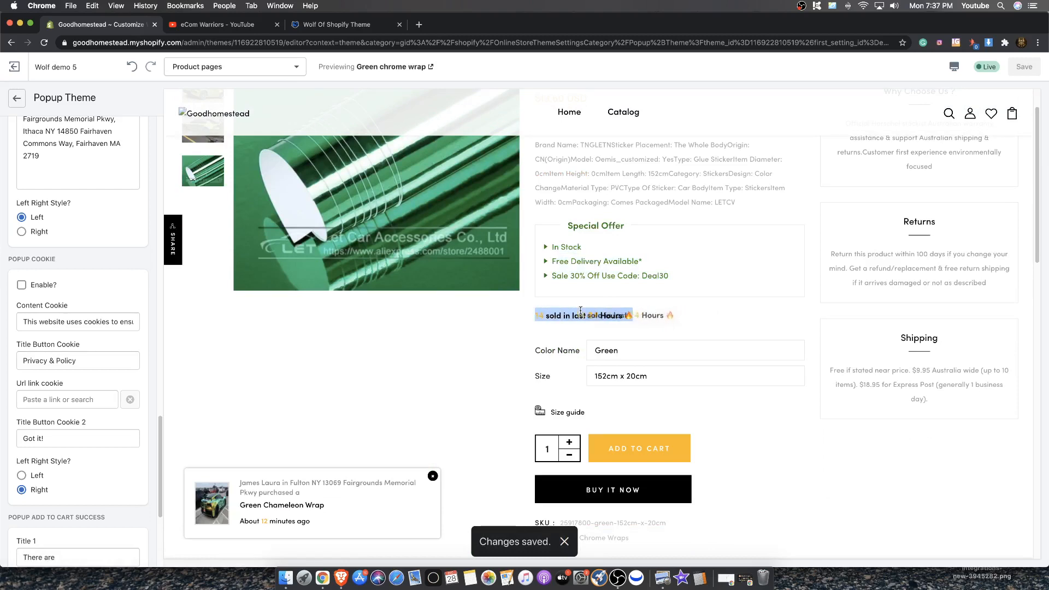
Open the product detail page's Theme Settings and turn on the Enable option below Text Random 2
{"action": "left_click", "coordinate": [25, 100]}
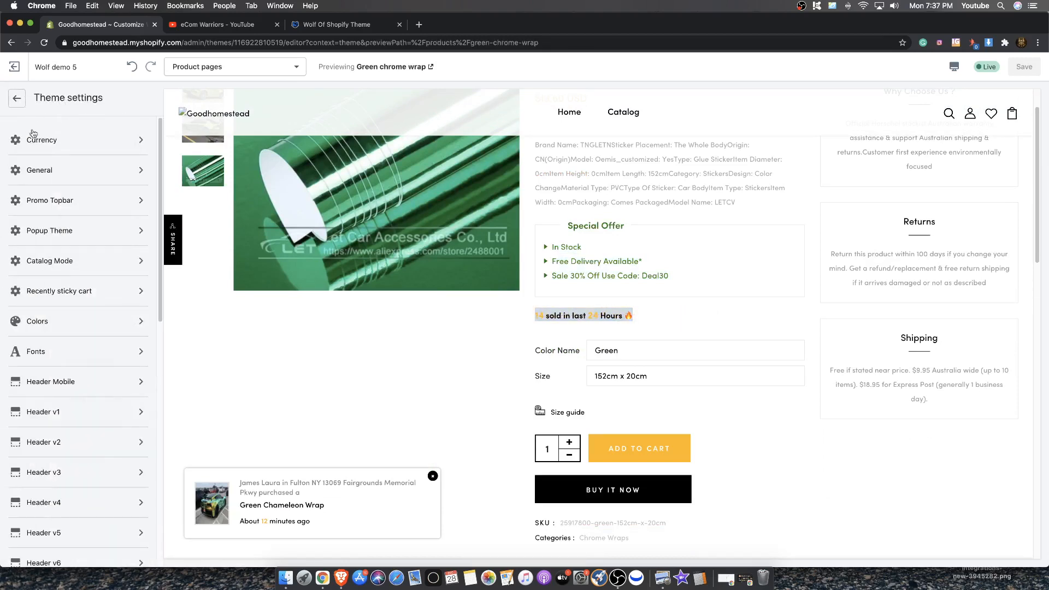
{"action": "left_click", "coordinate": [17, 98]}
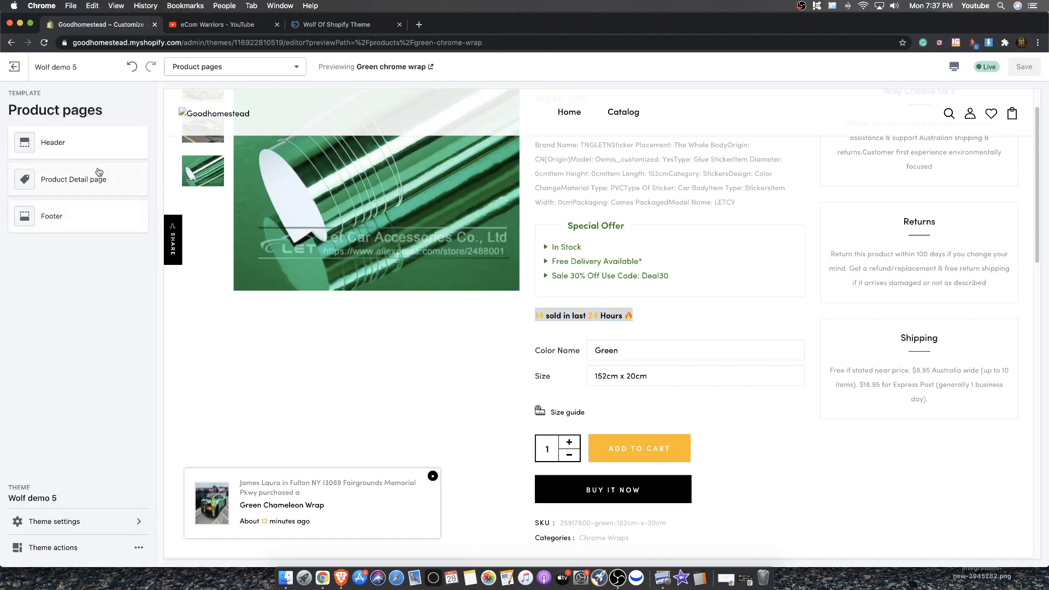
{"action": "left_click", "coordinate": [89, 187]}
{"action": "scroll", "coordinate": [77, 281], "scroll_direction": "down", "scroll_amount": 5}
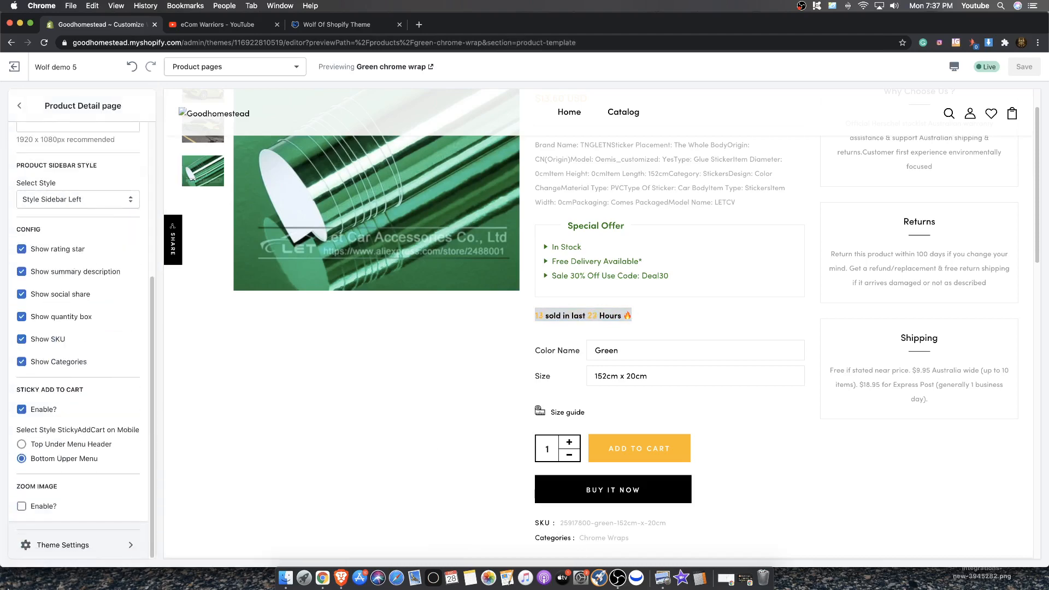
{"action": "left_click", "coordinate": [55, 545]}
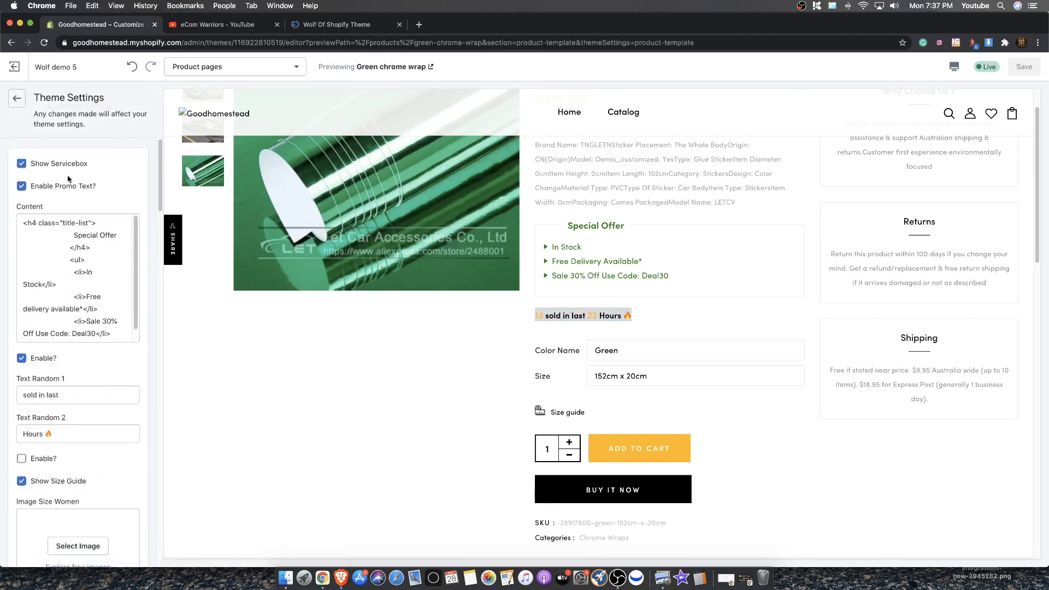
{"action": "scroll", "coordinate": [12, 335], "scroll_direction": "down", "scroll_amount": 5}
{"action": "scroll", "coordinate": [12, 334], "scroll_direction": "up", "scroll_amount": 2}
{"action": "left_click", "coordinate": [22, 234]}
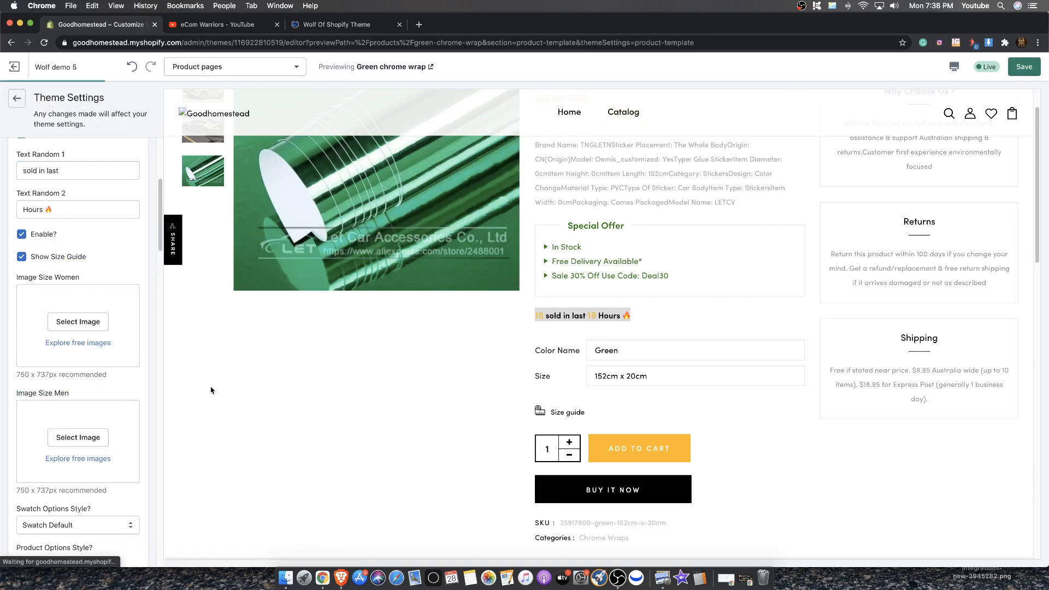
Set the product options style to Color Swatches and save the changes
{"action": "scroll", "coordinate": [104, 355], "scroll_direction": "down", "scroll_amount": 10}
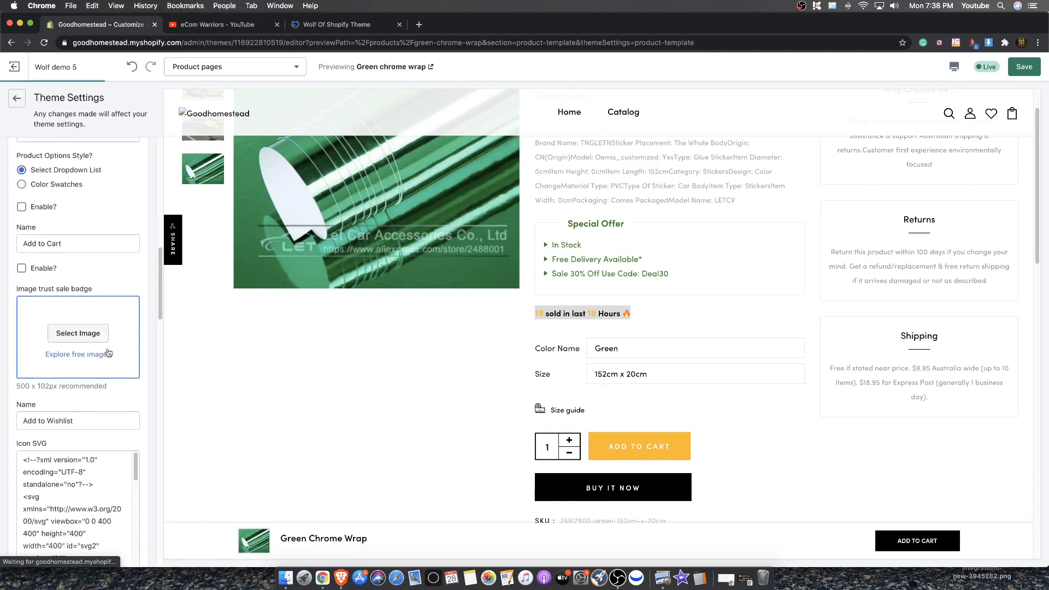
{"action": "scroll", "coordinate": [108, 353], "scroll_direction": "down", "scroll_amount": 15}
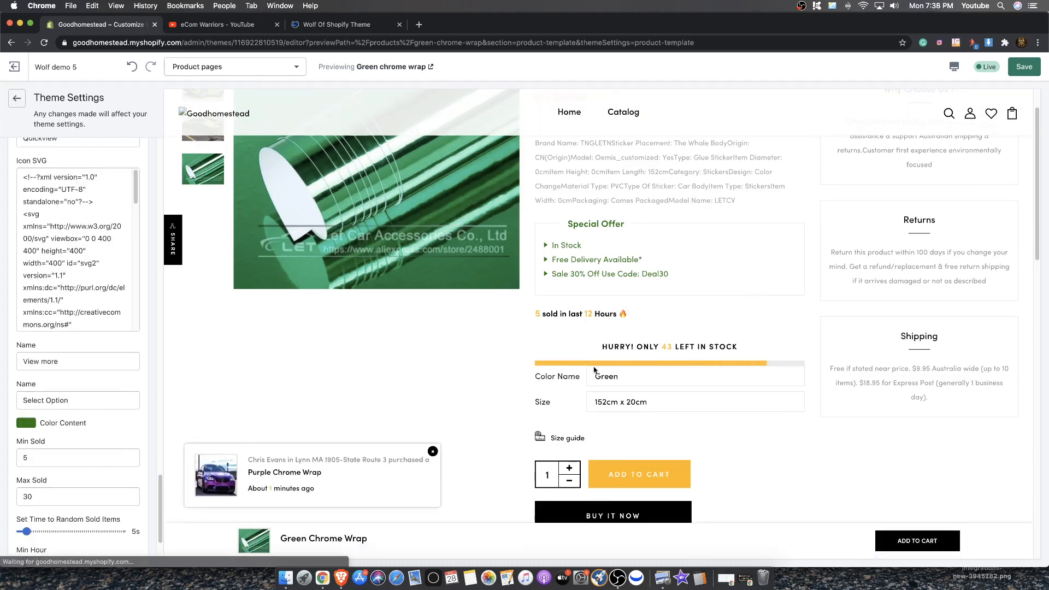
{"action": "scroll", "coordinate": [131, 367], "scroll_direction": "up", "scroll_amount": 10}
{"action": "scroll", "coordinate": [105, 366], "scroll_direction": "up", "scroll_amount": 4}
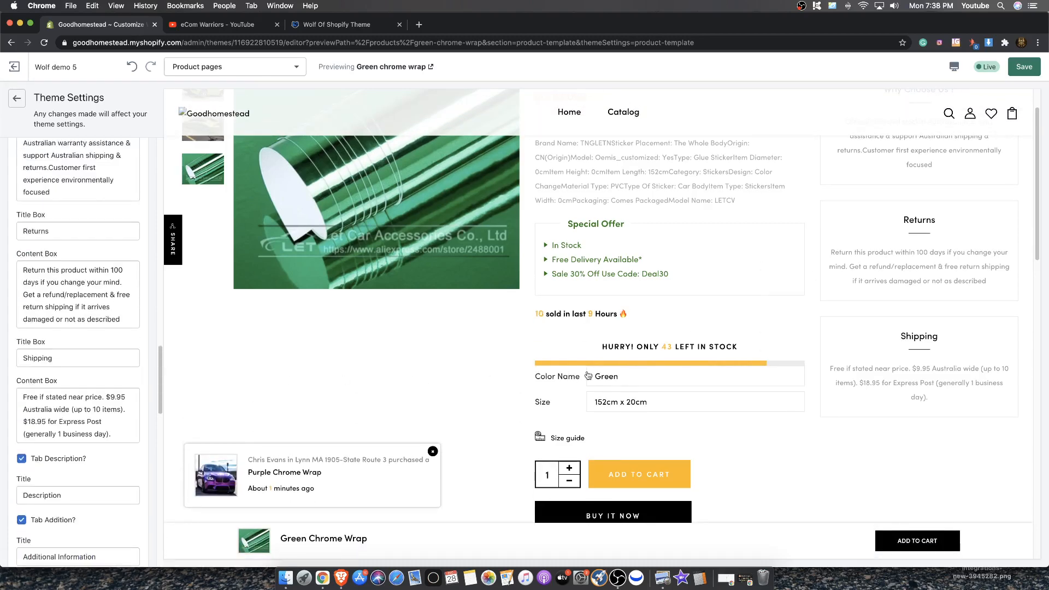
{"action": "scroll", "coordinate": [563, 421], "scroll_direction": "up", "scroll_amount": 2}
{"action": "scroll", "coordinate": [595, 464], "scroll_direction": "down", "scroll_amount": 4}
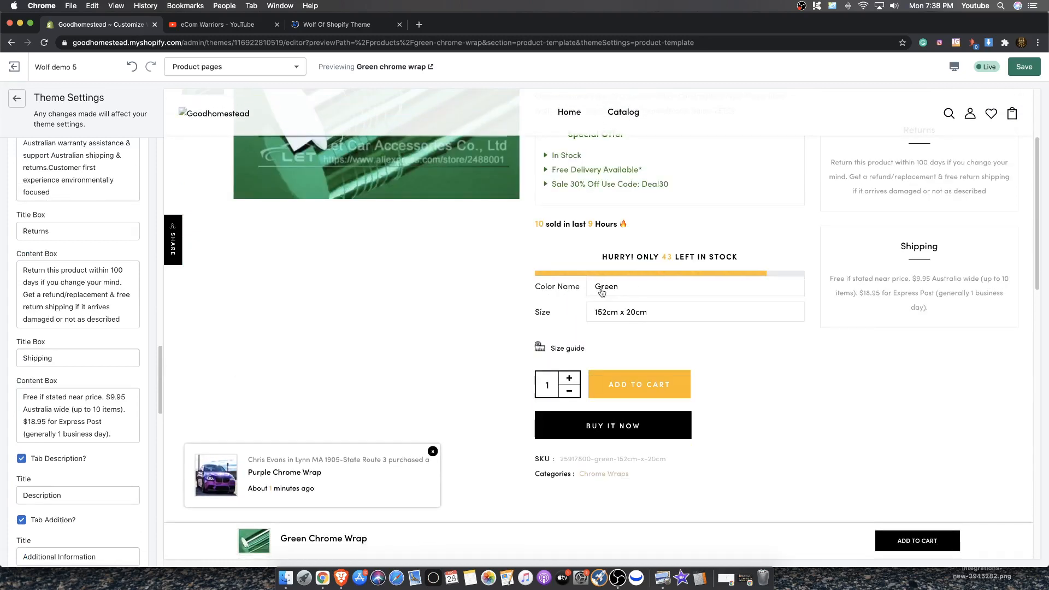
{"action": "scroll", "coordinate": [14, 228], "scroll_direction": "up", "scroll_amount": 10}
{"action": "scroll", "coordinate": [14, 228], "scroll_direction": "up", "scroll_amount": 6}
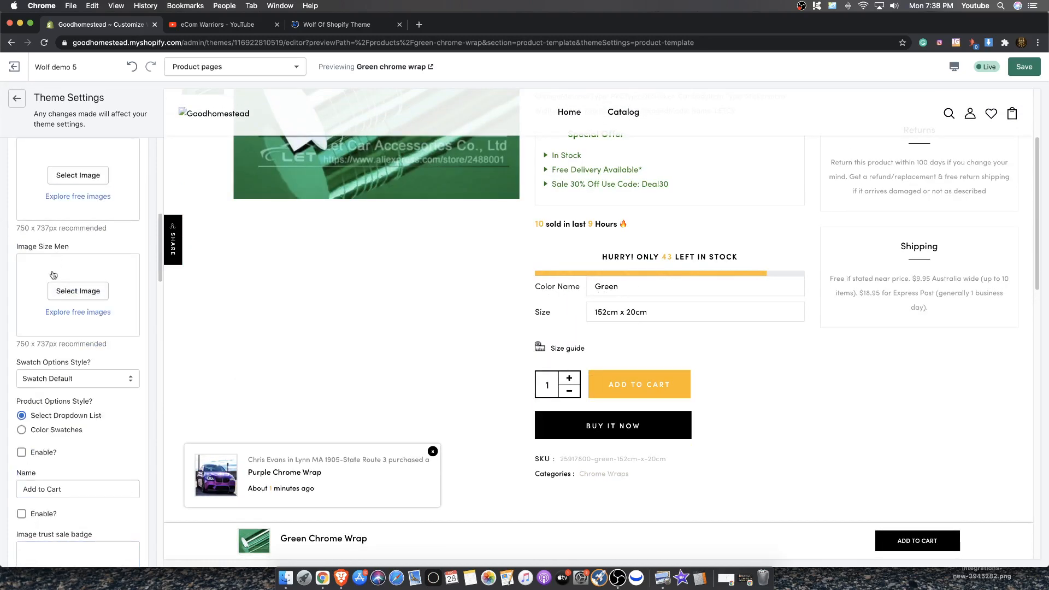
{"action": "left_click", "coordinate": [21, 430]}
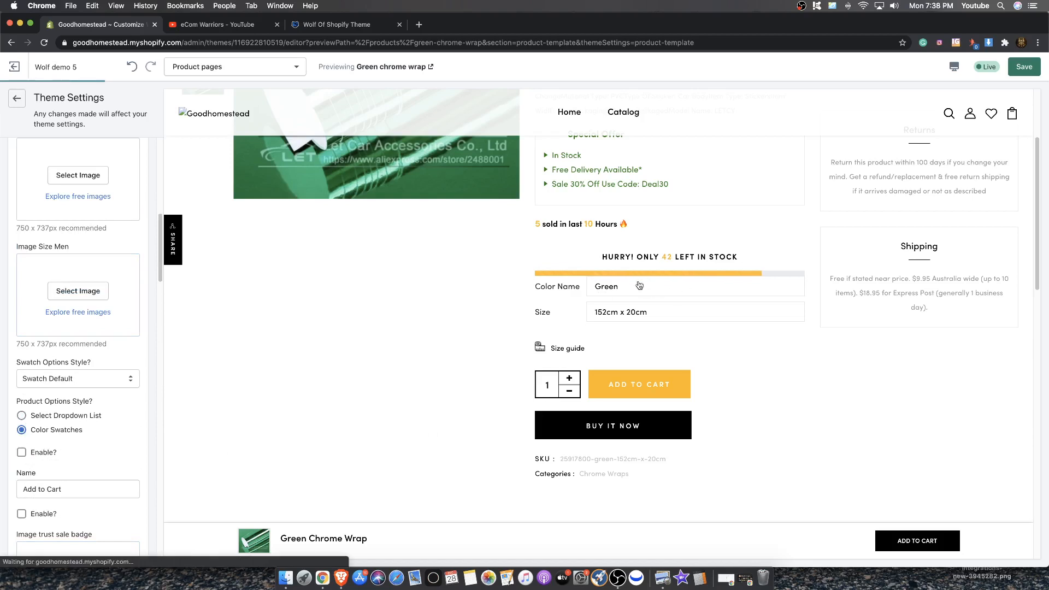
{"action": "left_click", "coordinate": [1027, 68]}
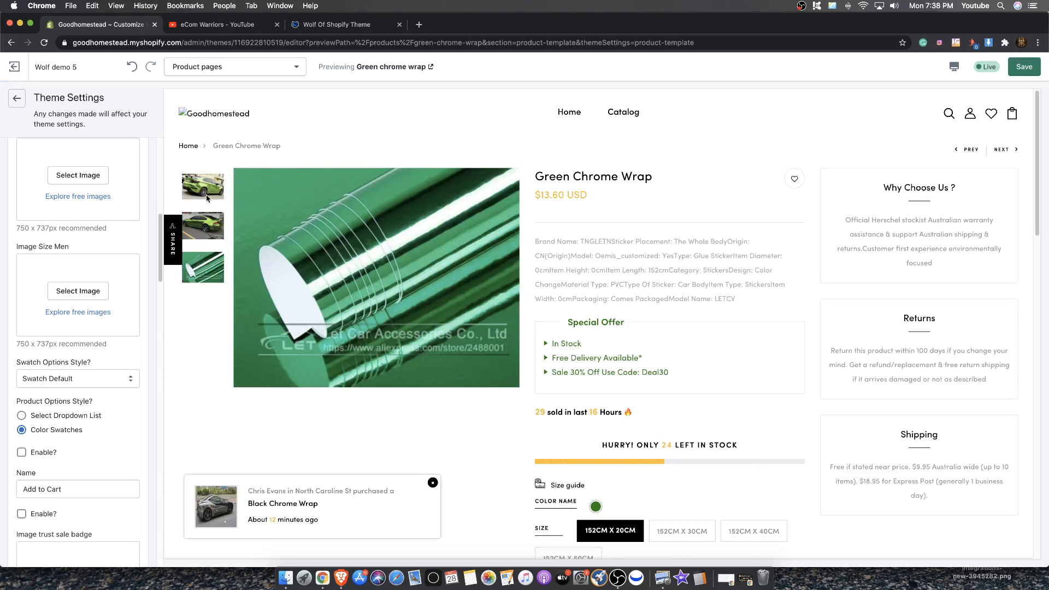
Browse the product's image thumbnails and details in the preview
{"action": "left_click", "coordinate": [212, 192]}
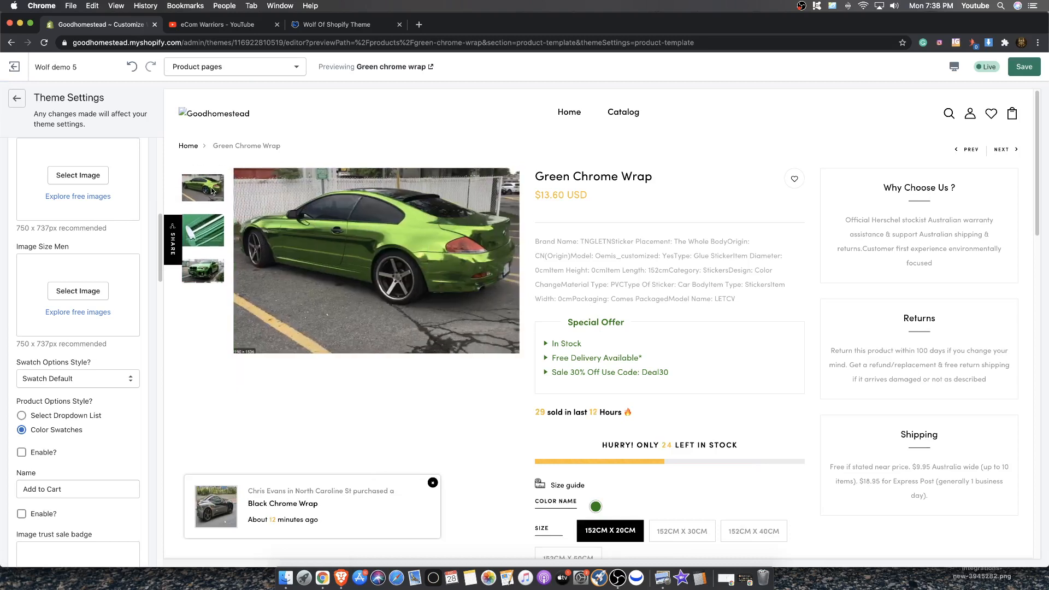
{"action": "left_click", "coordinate": [213, 221]}
{"action": "left_click", "coordinate": [211, 191]}
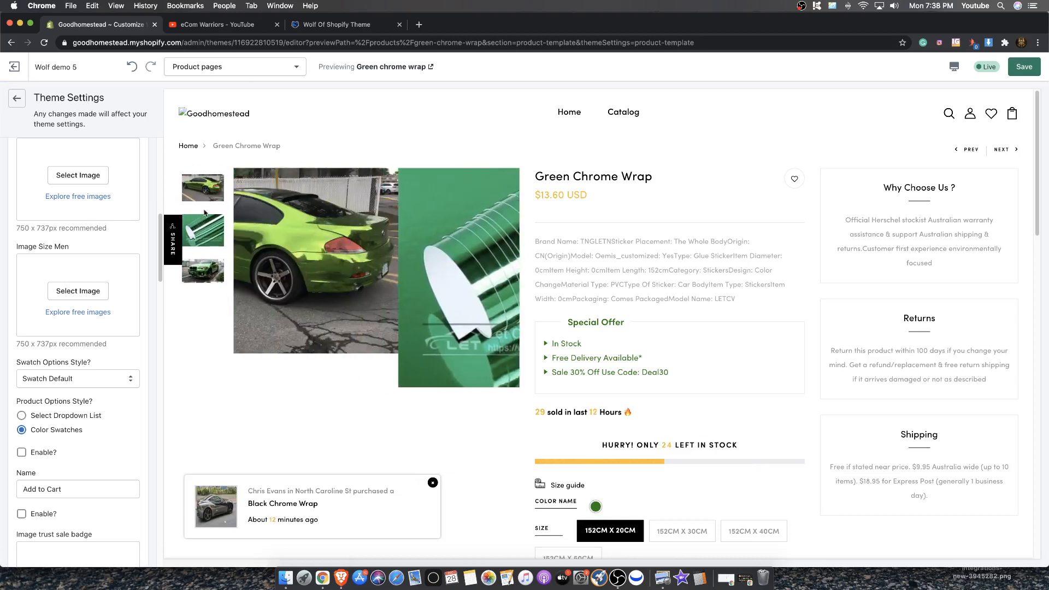
{"action": "left_click", "coordinate": [201, 276]}
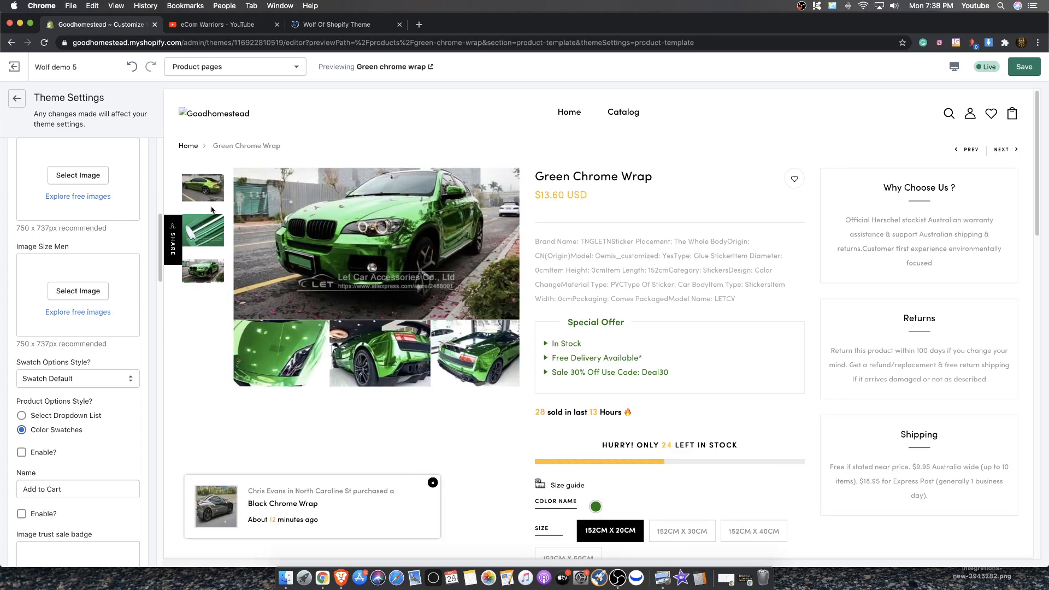
{"action": "scroll", "coordinate": [419, 286], "scroll_direction": "down", "scroll_amount": 5}
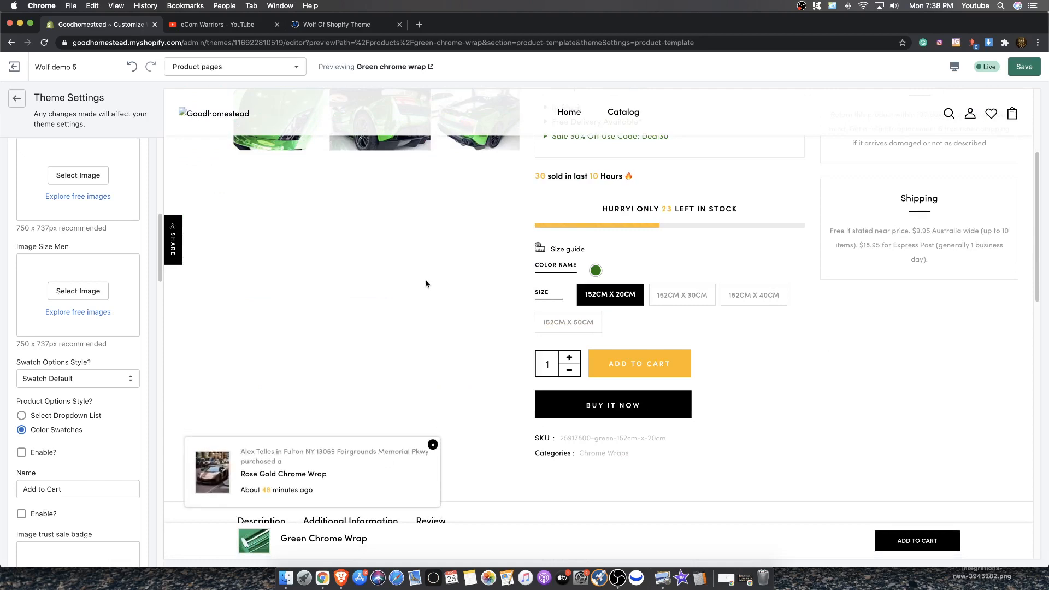
{"action": "scroll", "coordinate": [425, 284], "scroll_direction": "up", "scroll_amount": 5}
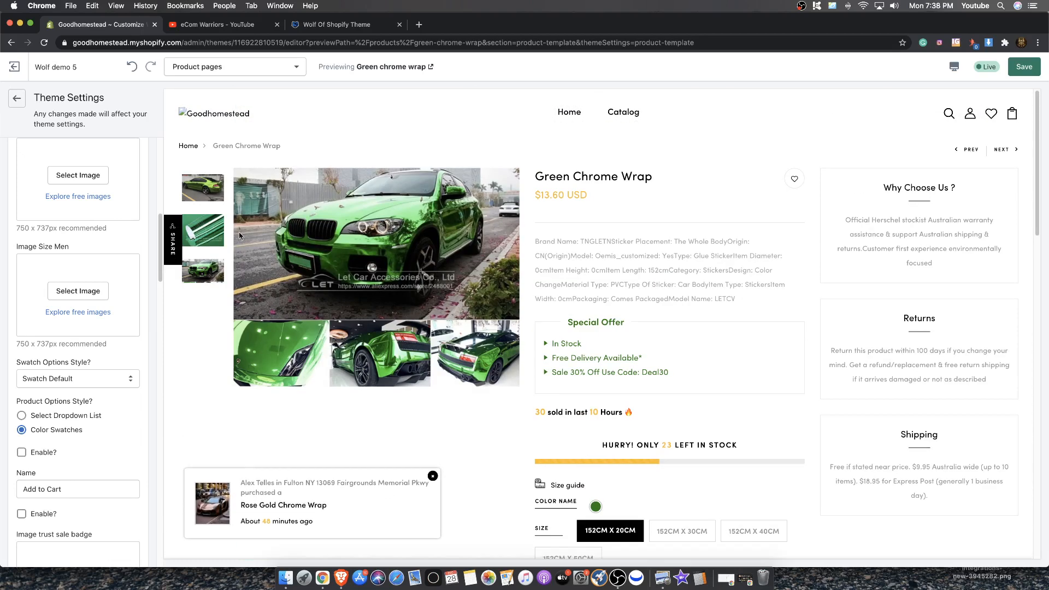
{"action": "left_click", "coordinate": [211, 184]}
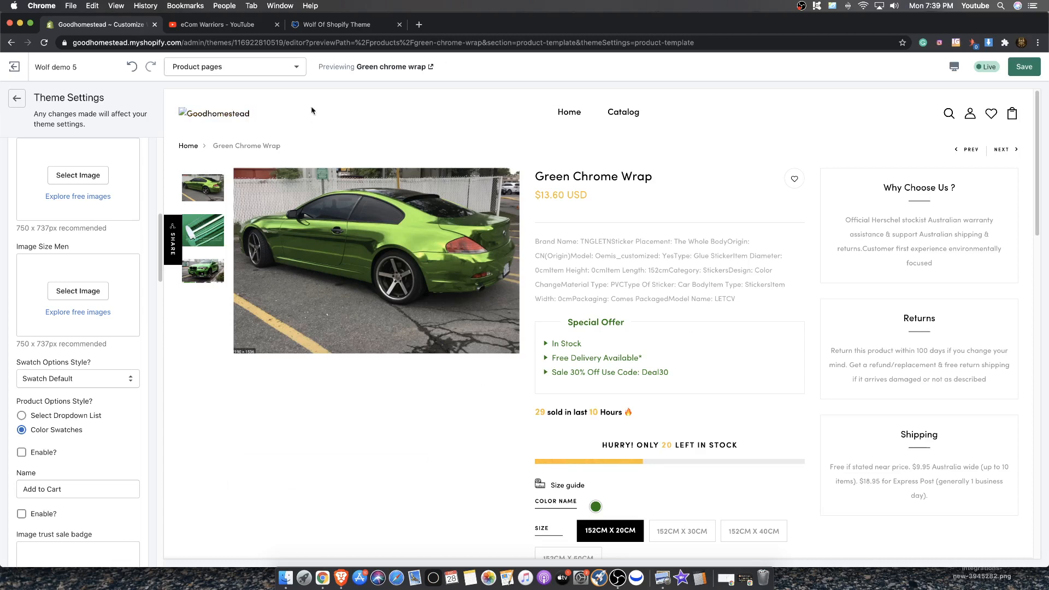
Save the theme changes and return the preview to the home page
{"action": "left_click", "coordinate": [1023, 66]}
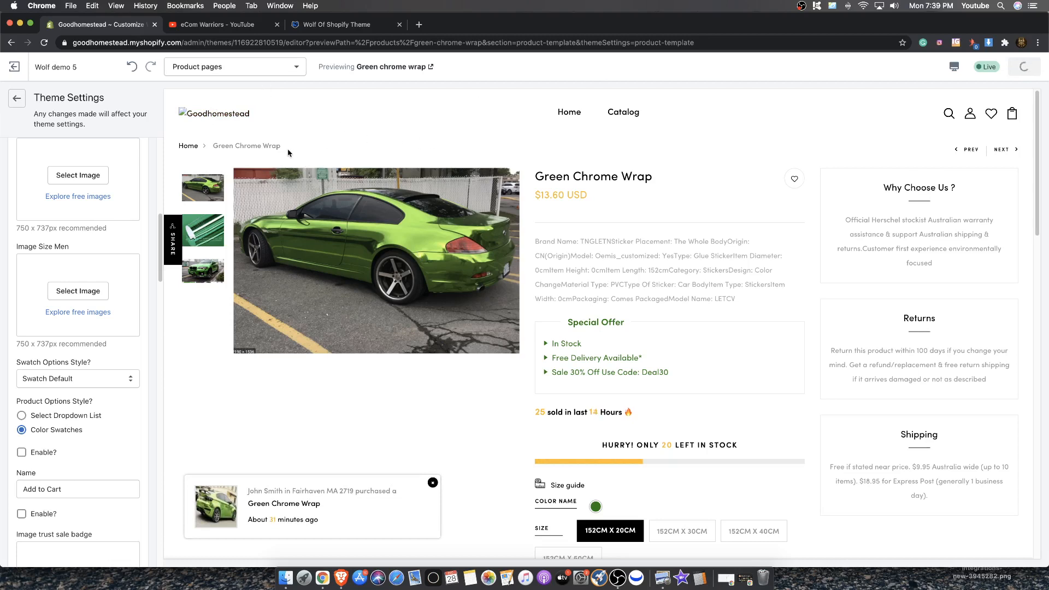
{"action": "left_click", "coordinate": [238, 116]}
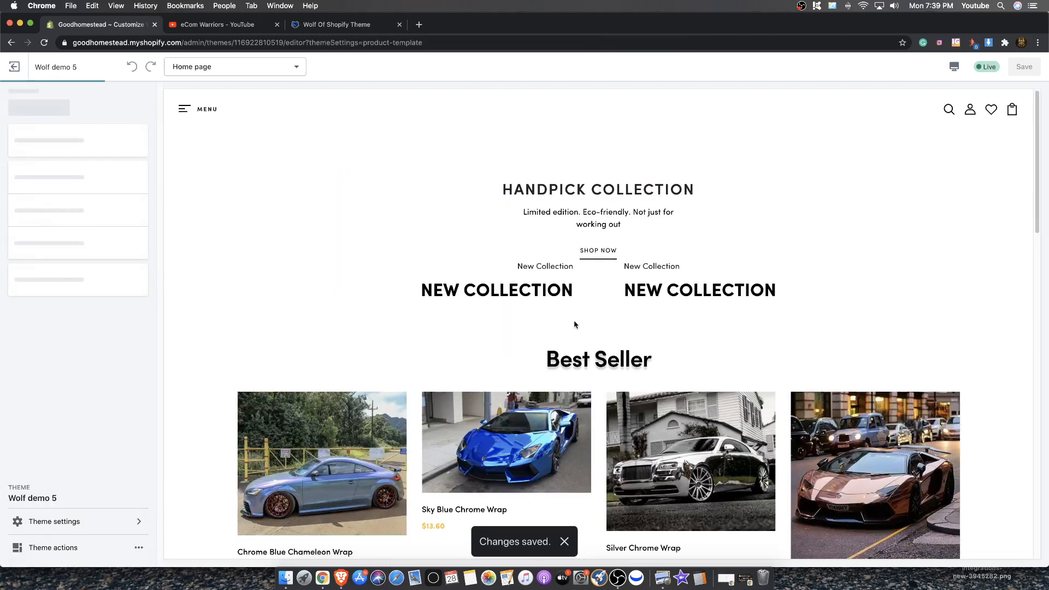
{"action": "scroll", "coordinate": [386, 323], "scroll_direction": "down", "scroll_amount": 5}
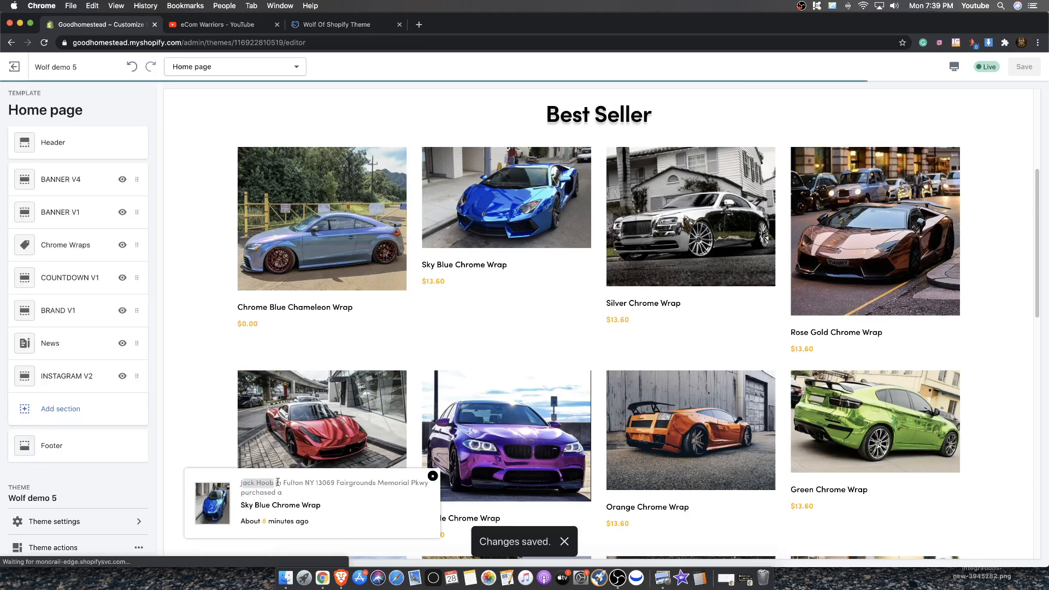
Examine the recent-purchase popup and the Best Seller products on the home page, and open the Red Chrome Wrap product
{"action": "left_click_drag", "start_coordinate": [285, 483], "coordinate": [349, 484]}
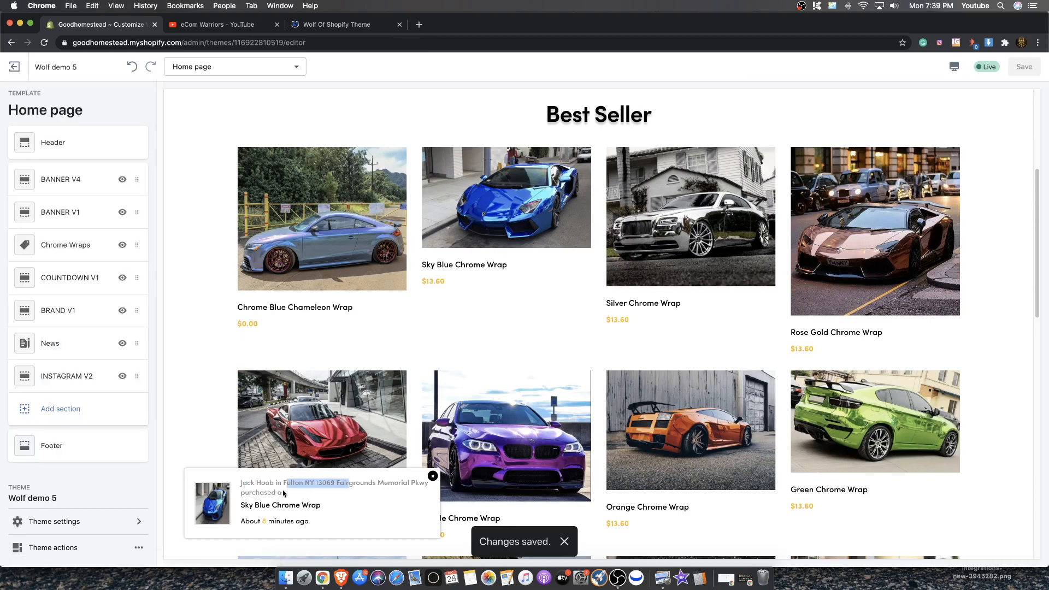
{"action": "left_click_drag", "start_coordinate": [260, 492], "coordinate": [272, 528]}
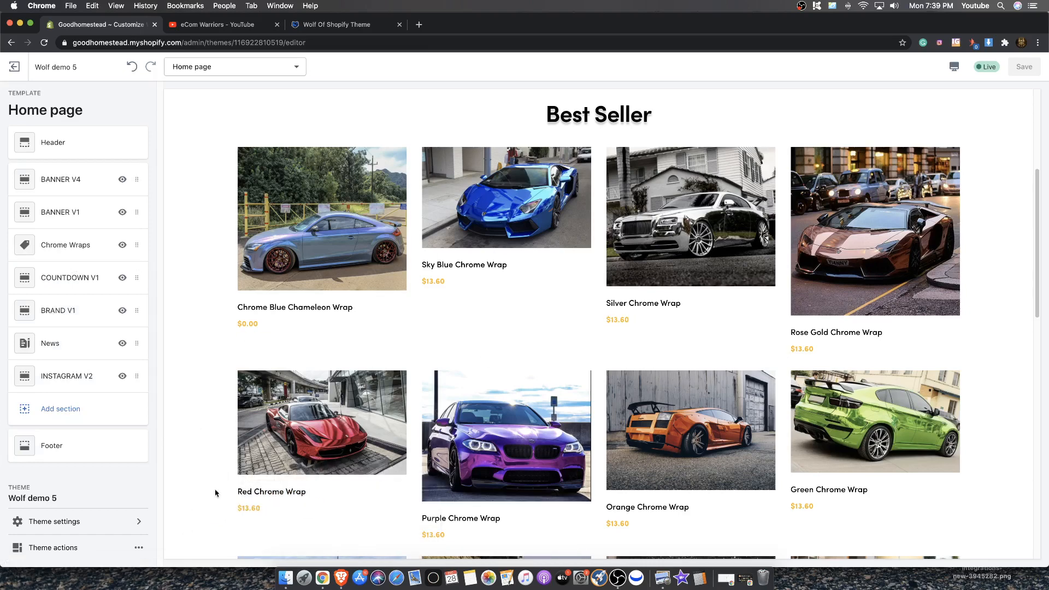
{"action": "scroll", "coordinate": [361, 467], "scroll_direction": "down", "scroll_amount": 6}
{"action": "scroll", "coordinate": [464, 373], "scroll_direction": "up", "scroll_amount": 8}
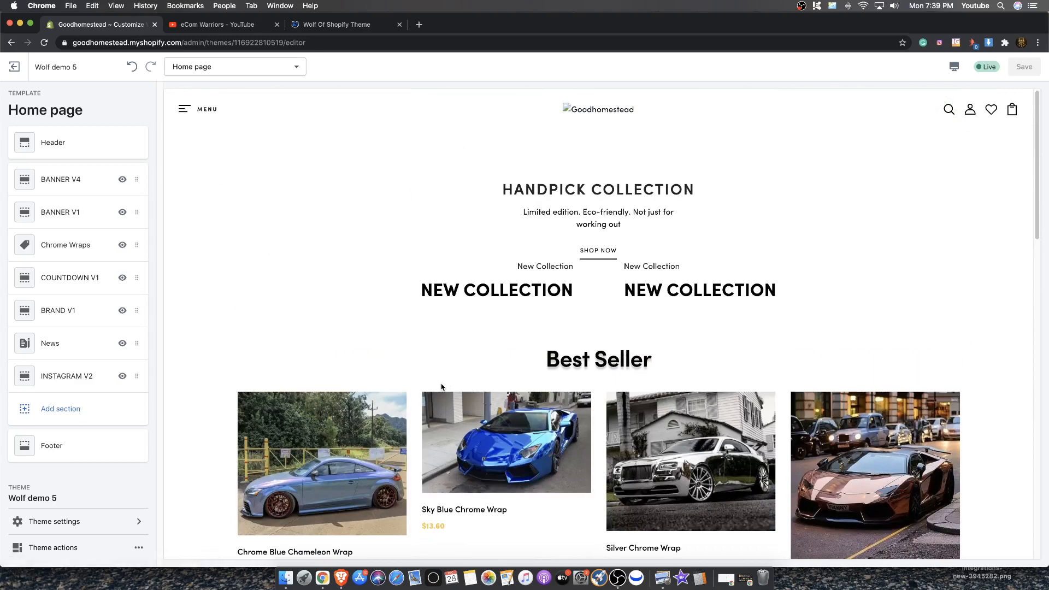
{"action": "scroll", "coordinate": [441, 387], "scroll_direction": "down", "scroll_amount": 5}
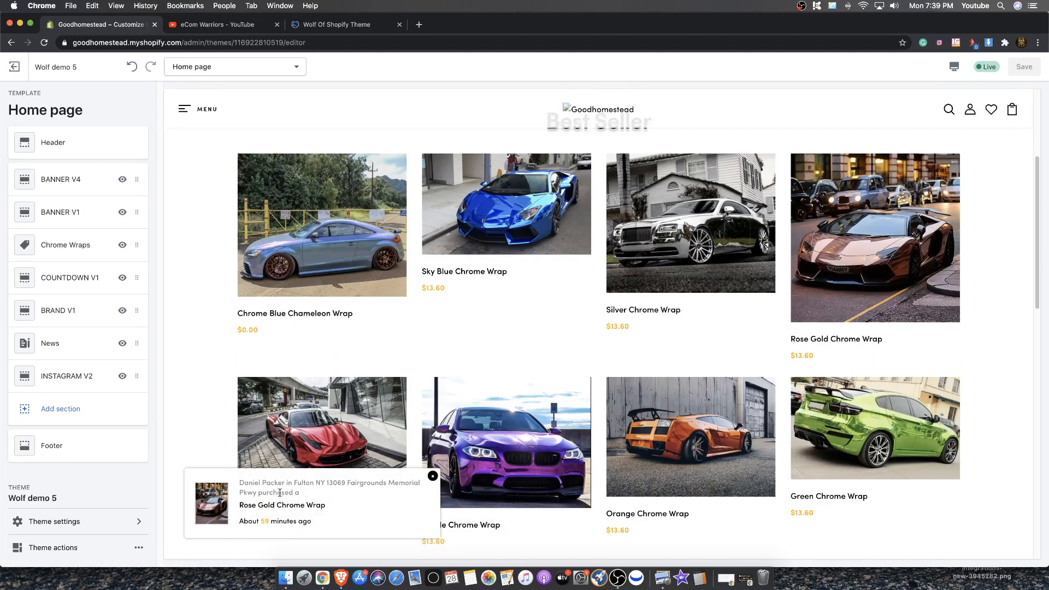
{"action": "scroll", "coordinate": [408, 317], "scroll_direction": "down", "scroll_amount": 2}
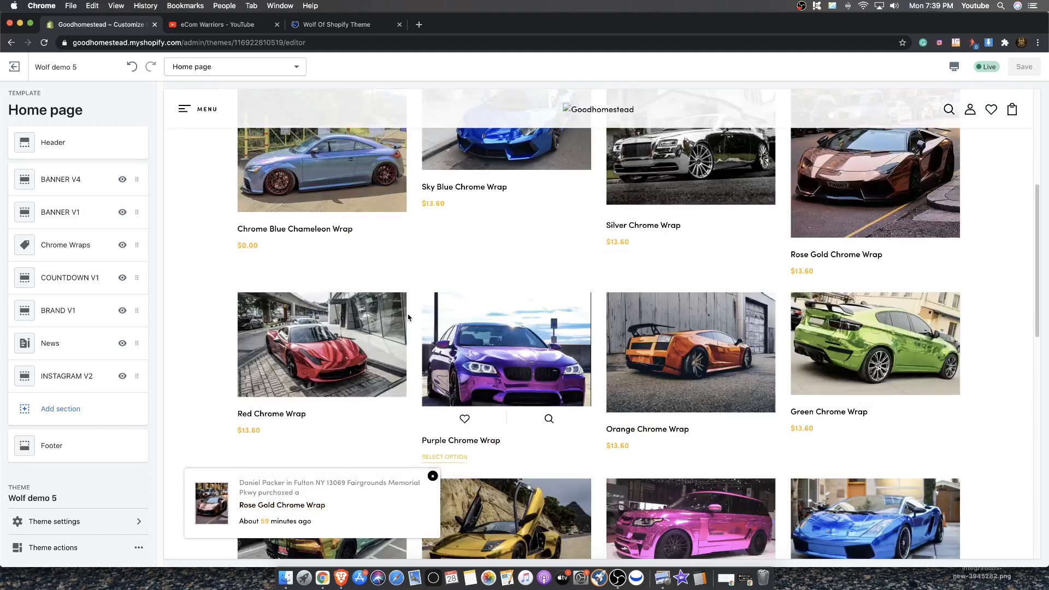
{"action": "left_click", "coordinate": [395, 315]}
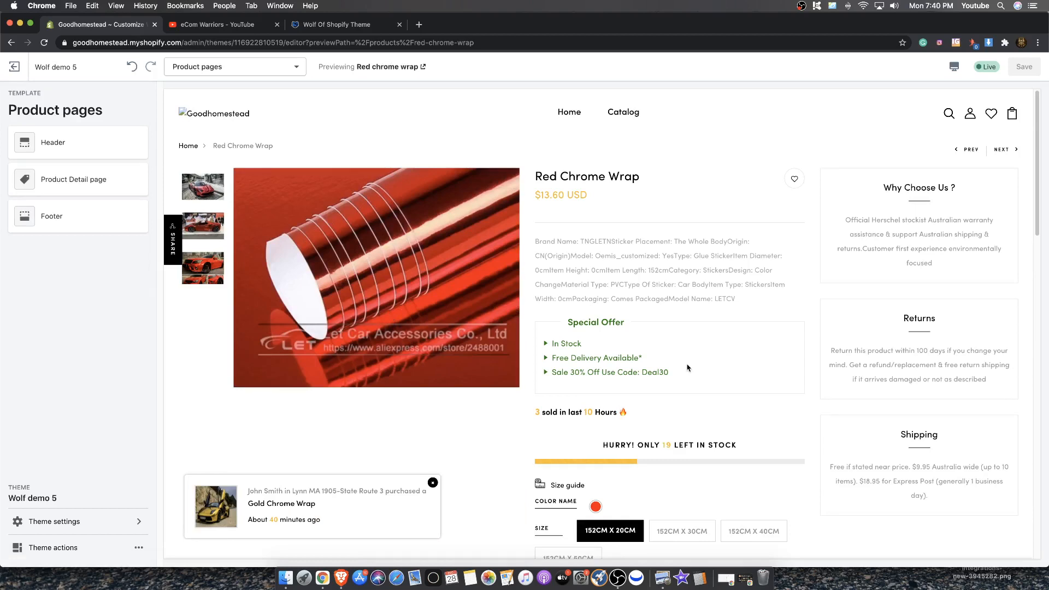
{"action": "left_click", "coordinate": [252, 29]}
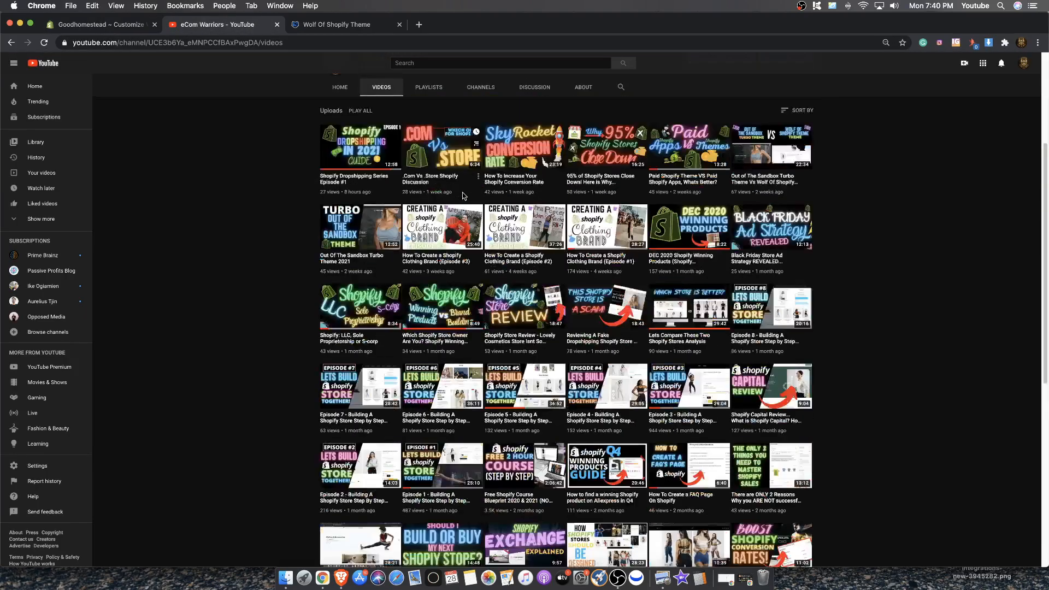
{"action": "scroll", "coordinate": [464, 196], "scroll_direction": "up", "scroll_amount": 4}
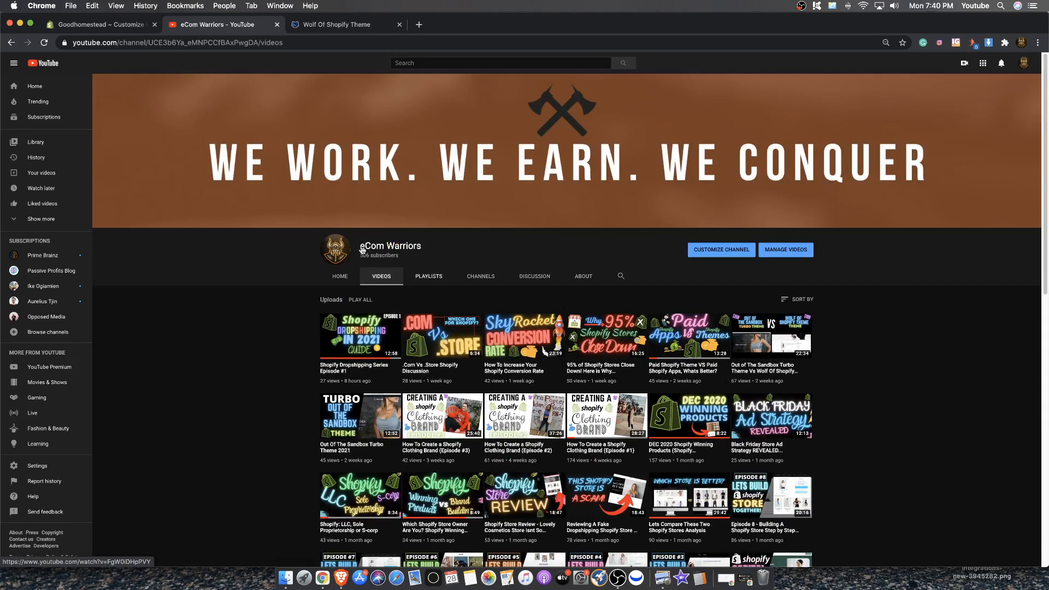
{"action": "left_click", "coordinate": [120, 24]}
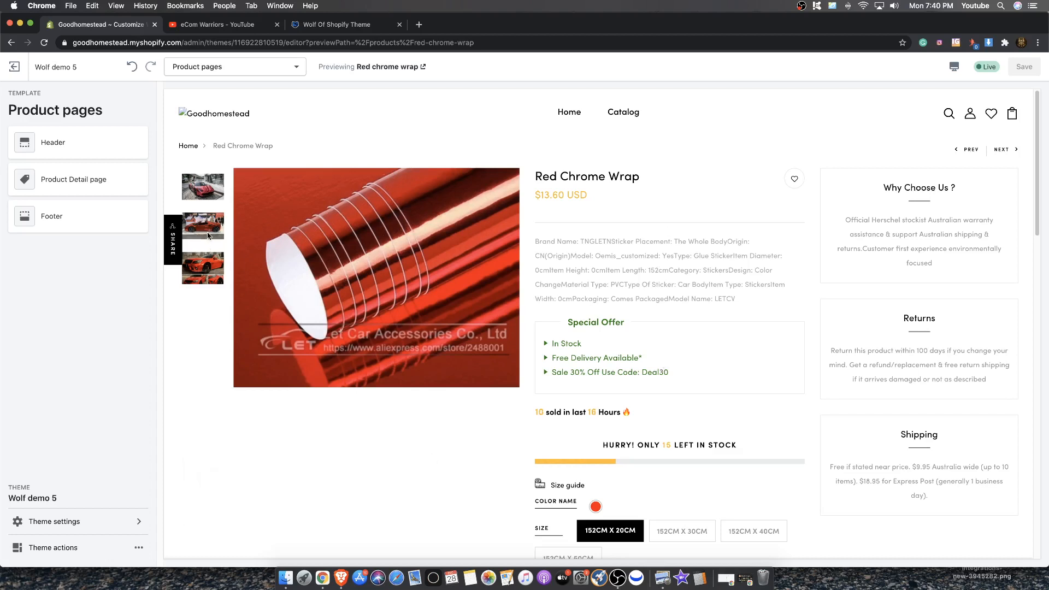
Inspect the product page's image thumbnails, sold-in-last counter and stock countdown bar in the preview
{"action": "left_click", "coordinate": [208, 235]}
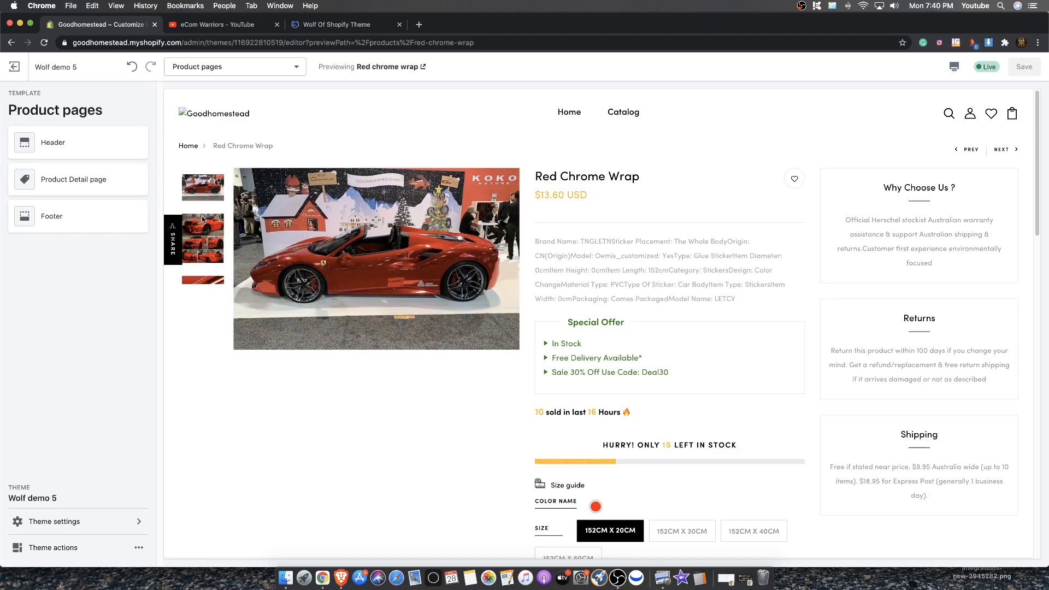
{"action": "scroll", "coordinate": [204, 219], "scroll_direction": "down", "scroll_amount": 10}
{"action": "scroll", "coordinate": [205, 192], "scroll_direction": "up", "scroll_amount": 10}
{"action": "scroll", "coordinate": [669, 419], "scroll_direction": "down", "scroll_amount": 5}
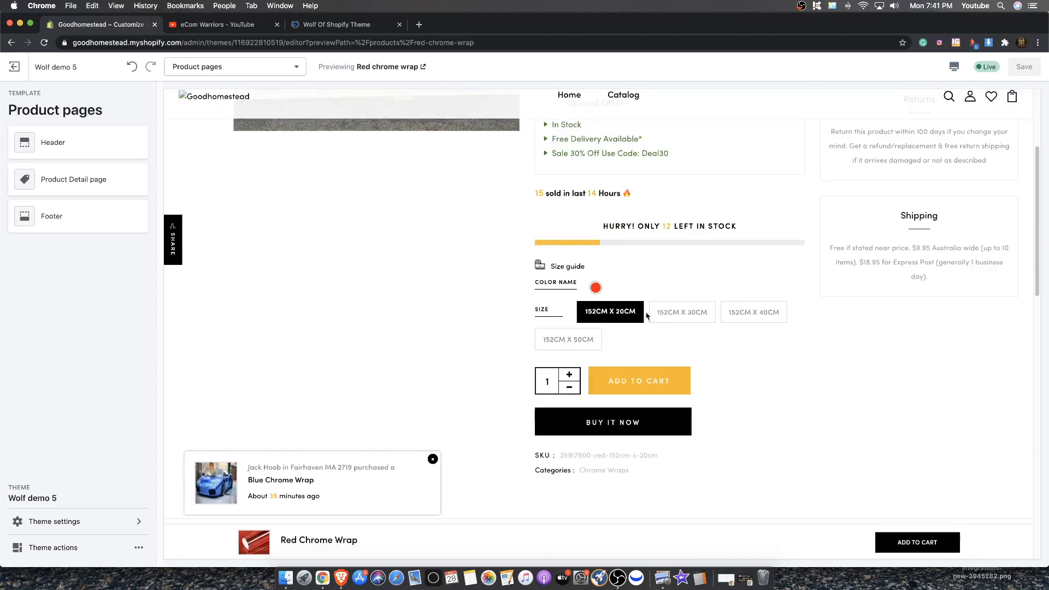
{"action": "left_click_drag", "start_coordinate": [642, 194], "coordinate": [531, 191]}
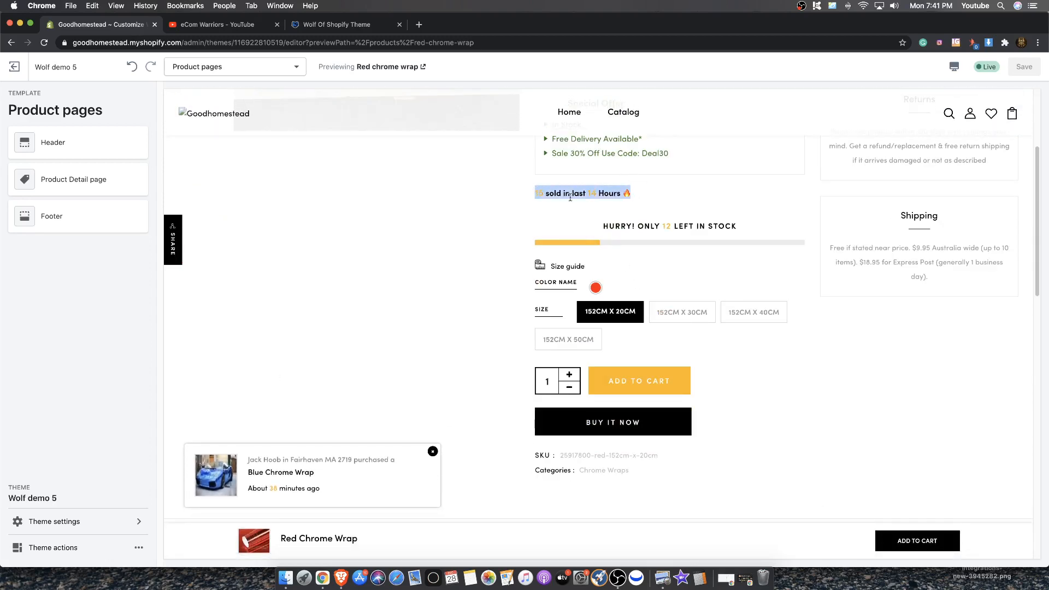
{"action": "scroll", "coordinate": [568, 207], "scroll_direction": "up", "scroll_amount": 1}
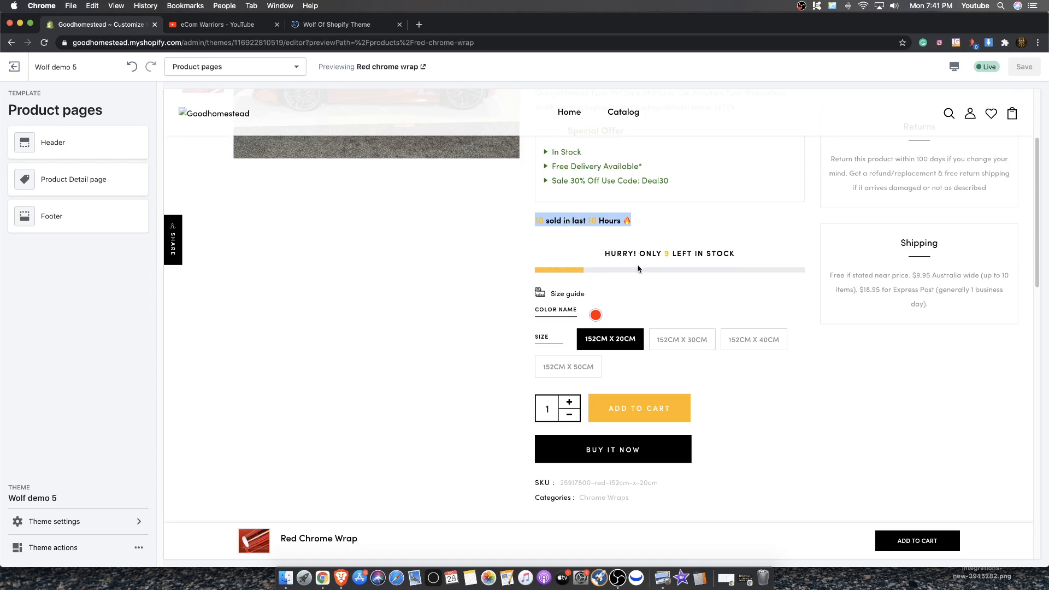
{"action": "left_click_drag", "start_coordinate": [739, 254], "coordinate": [604, 255]}
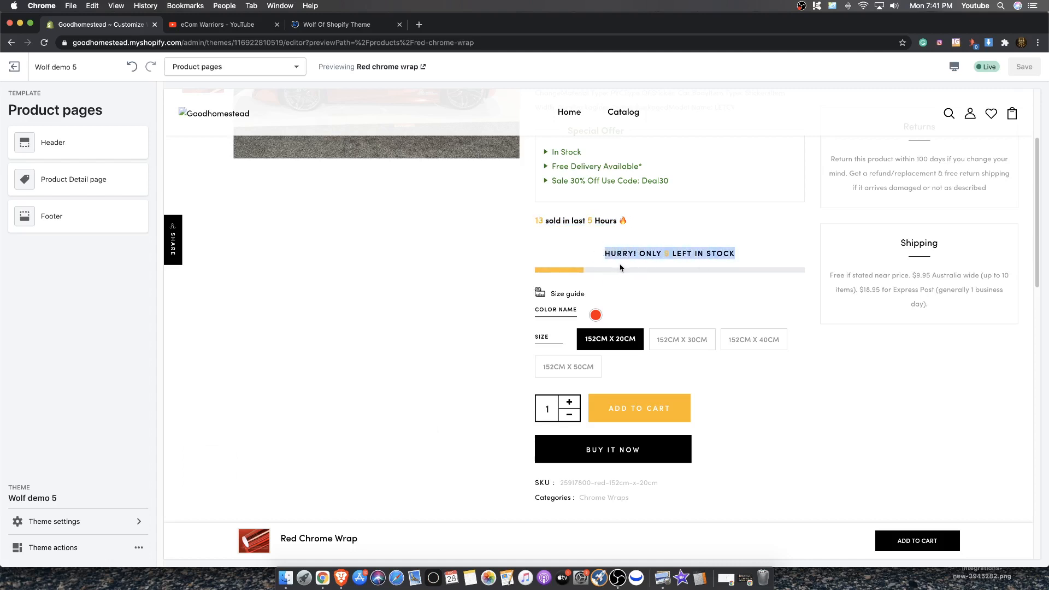
{"action": "scroll", "coordinate": [620, 268], "scroll_direction": "up", "scroll_amount": 4}
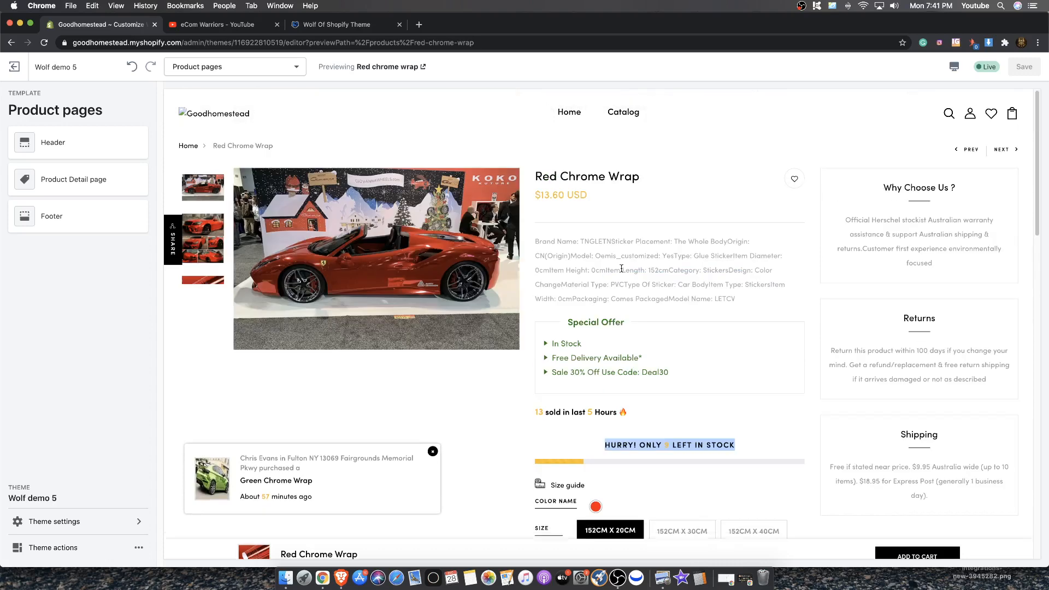
{"action": "scroll", "coordinate": [622, 269], "scroll_direction": "down", "scroll_amount": 2}
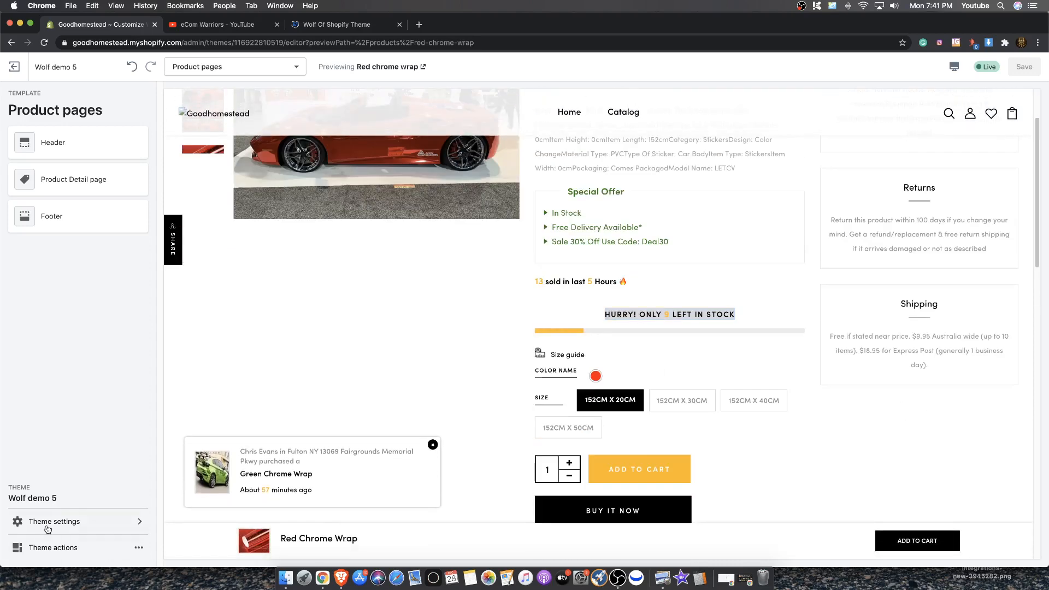
Open the Product Detail page section and review its config and sticky add-to-cart options
{"action": "left_click", "coordinate": [52, 521]}
{"action": "left_click", "coordinate": [17, 98]}
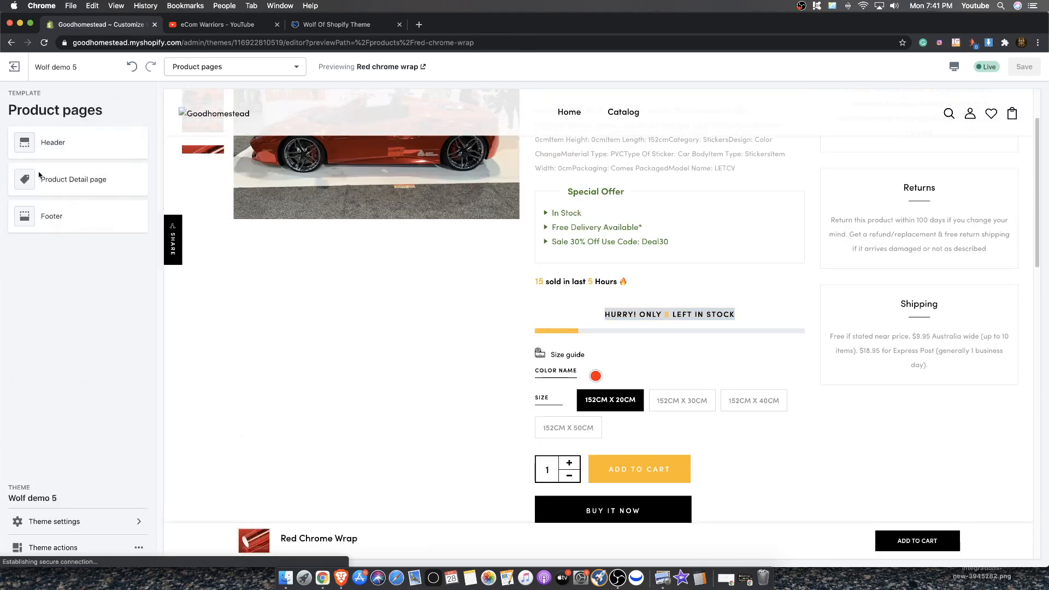
{"action": "left_click", "coordinate": [48, 178]}
{"action": "scroll", "coordinate": [60, 344], "scroll_direction": "down", "scroll_amount": 4}
{"action": "scroll", "coordinate": [702, 277], "scroll_direction": "down", "scroll_amount": 2}
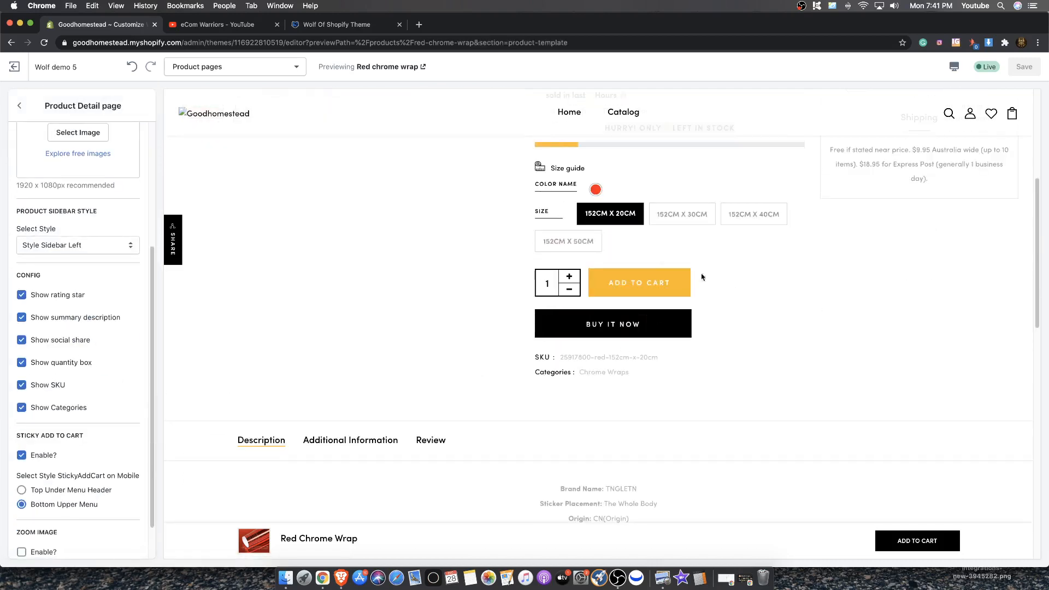
{"action": "scroll", "coordinate": [609, 305], "scroll_direction": "up", "scroll_amount": 4}
{"action": "scroll", "coordinate": [69, 405], "scroll_direction": "down", "scroll_amount": 1}
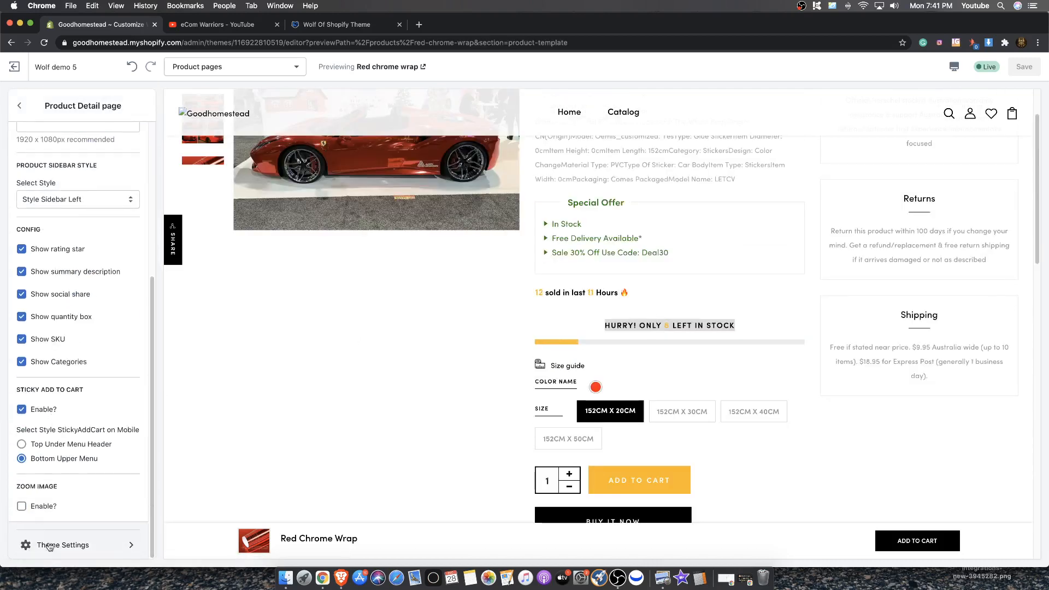
Open the product page's Theme Settings and browse through its text, tab, related product and option fields
{"action": "left_click", "coordinate": [28, 546]}
{"action": "scroll", "coordinate": [85, 290], "scroll_direction": "down", "scroll_amount": 15}
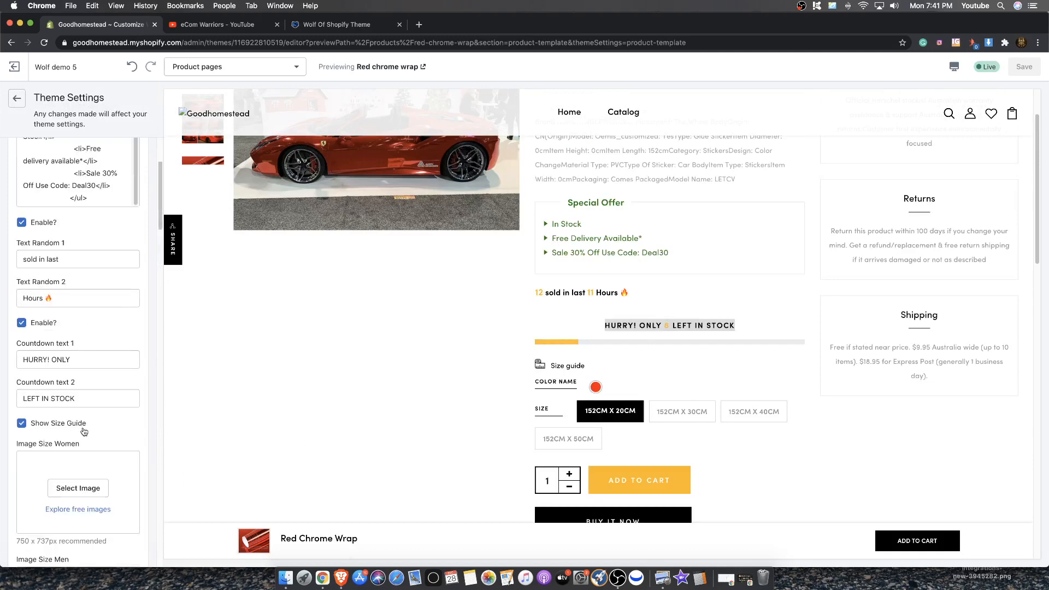
{"action": "scroll", "coordinate": [77, 463], "scroll_direction": "down", "scroll_amount": 10}
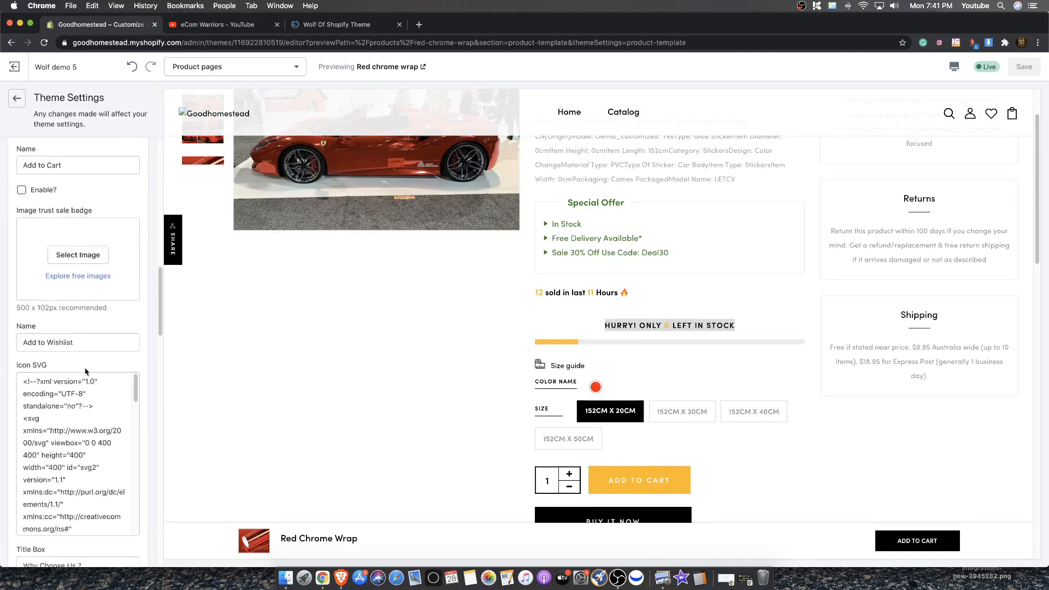
{"action": "scroll", "coordinate": [106, 385], "scroll_direction": "down", "scroll_amount": 3}
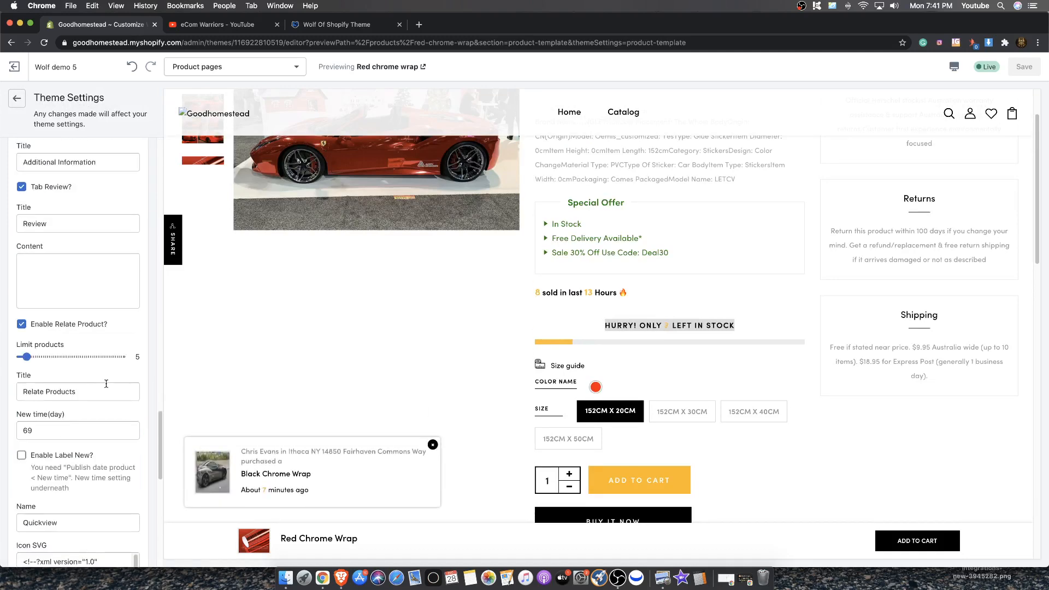
{"action": "scroll", "coordinate": [38, 437], "scroll_direction": "down", "scroll_amount": 7}
{"action": "scroll", "coordinate": [49, 429], "scroll_direction": "down", "scroll_amount": 5}
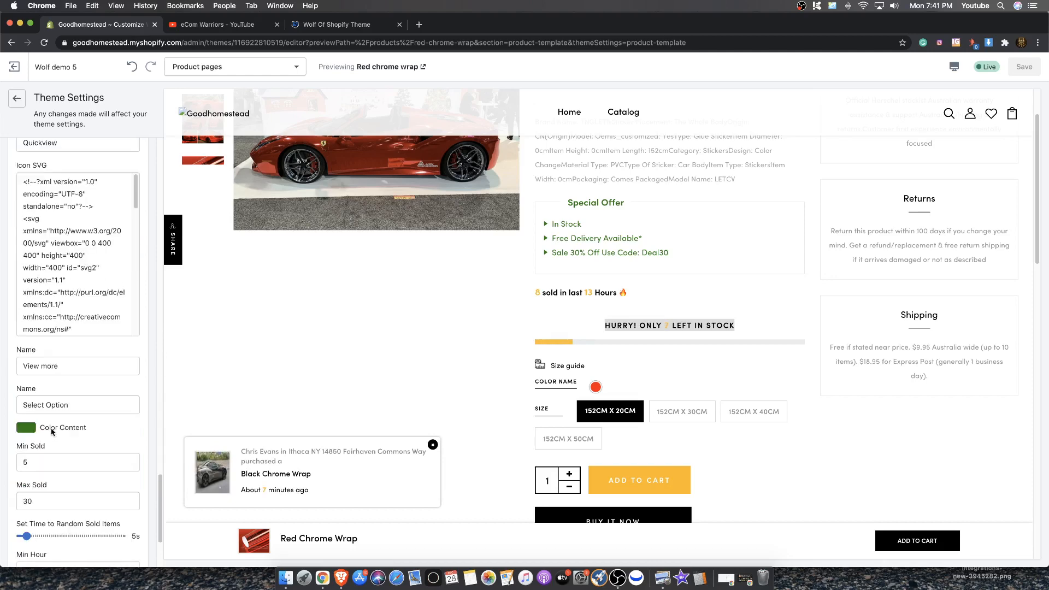
{"action": "scroll", "coordinate": [57, 427], "scroll_direction": "up", "scroll_amount": 10}
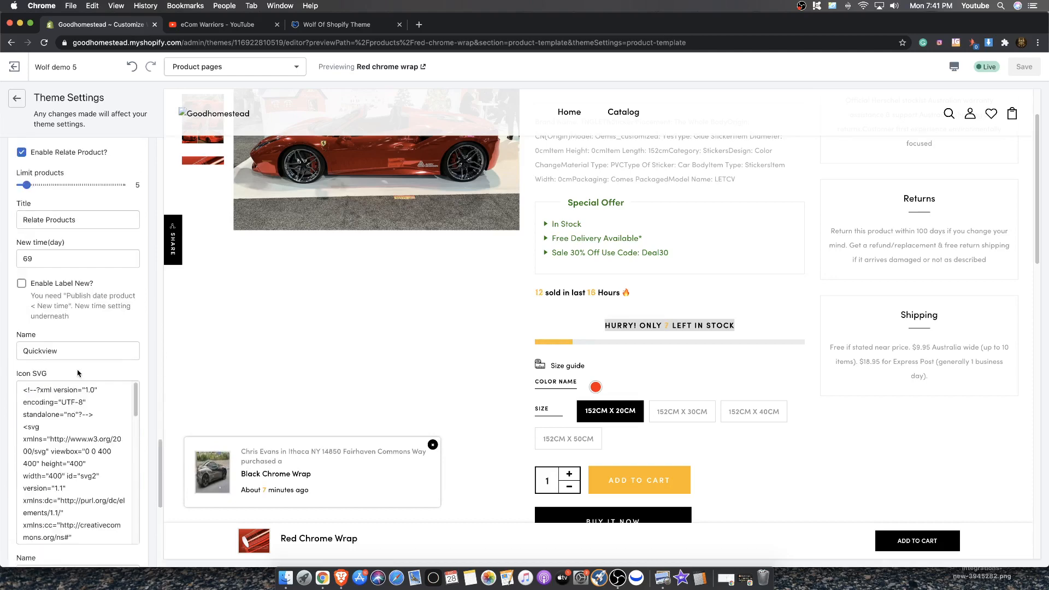
{"action": "scroll", "coordinate": [62, 366], "scroll_direction": "up", "scroll_amount": 12}
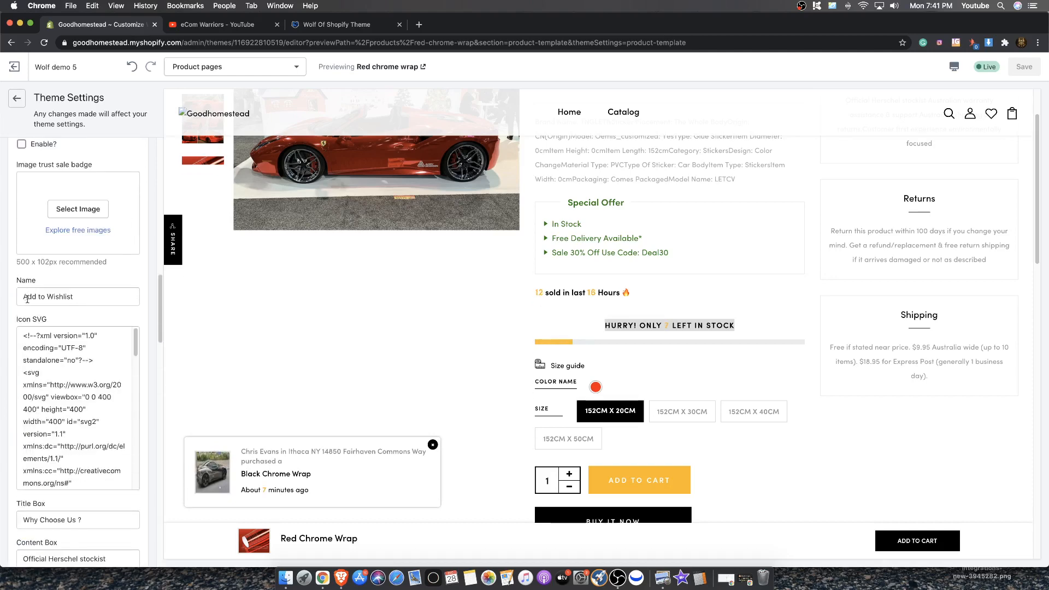
{"action": "scroll", "coordinate": [62, 317], "scroll_direction": "down", "scroll_amount": 7}
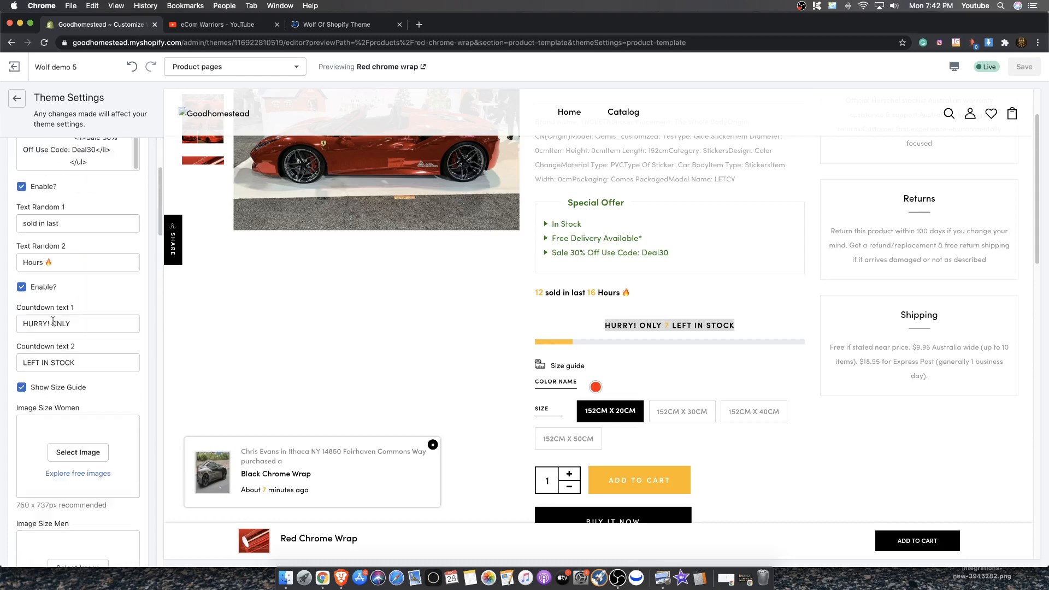
{"action": "scroll", "coordinate": [40, 528], "scroll_direction": "down", "scroll_amount": 3}
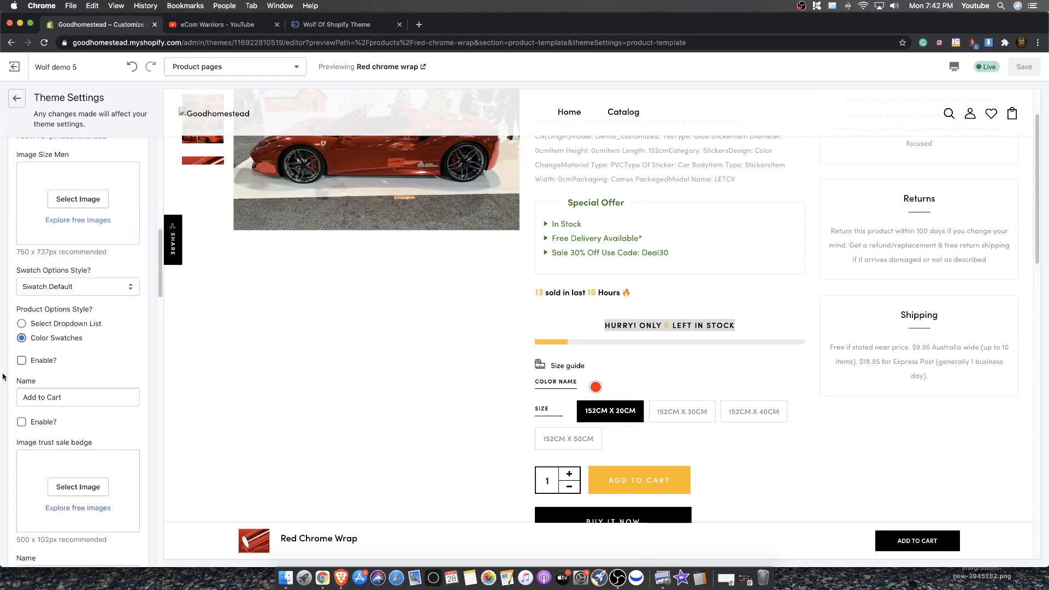
Turn on the Enable option below Product Options Style and check the product page preview
{"action": "left_click", "coordinate": [21, 361]}
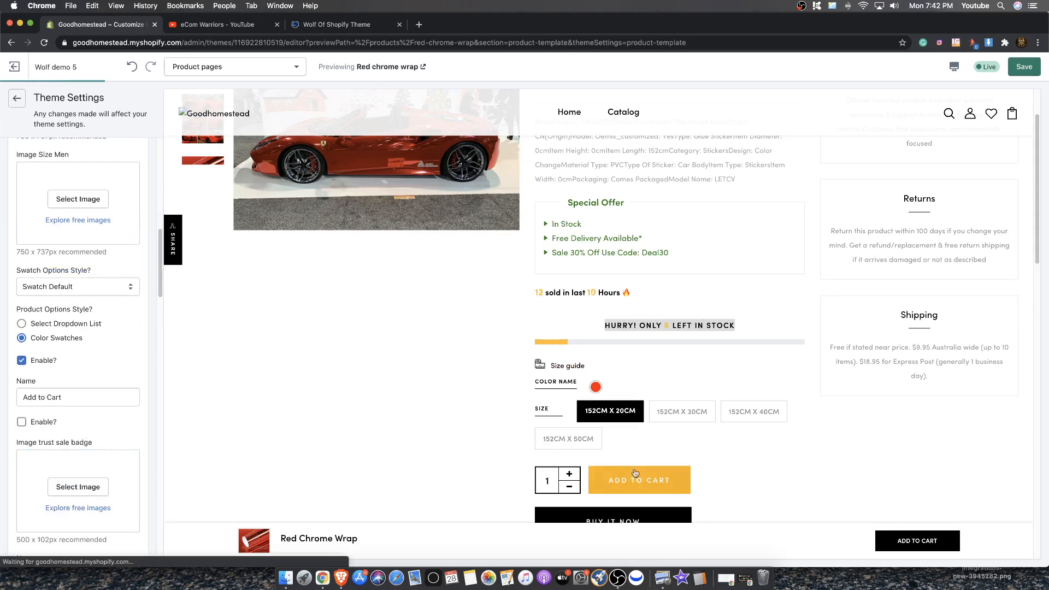
{"action": "scroll", "coordinate": [533, 335], "scroll_direction": "down", "scroll_amount": 2}
{"action": "scroll", "coordinate": [527, 336], "scroll_direction": "up", "scroll_amount": 3}
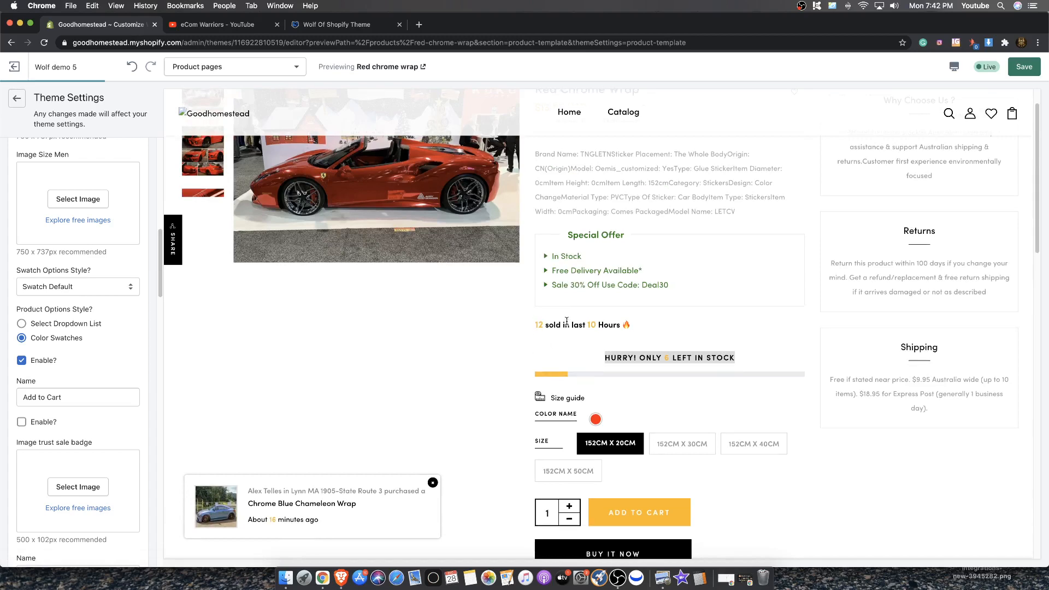
{"action": "scroll", "coordinate": [632, 367], "scroll_direction": "down", "scroll_amount": 6}
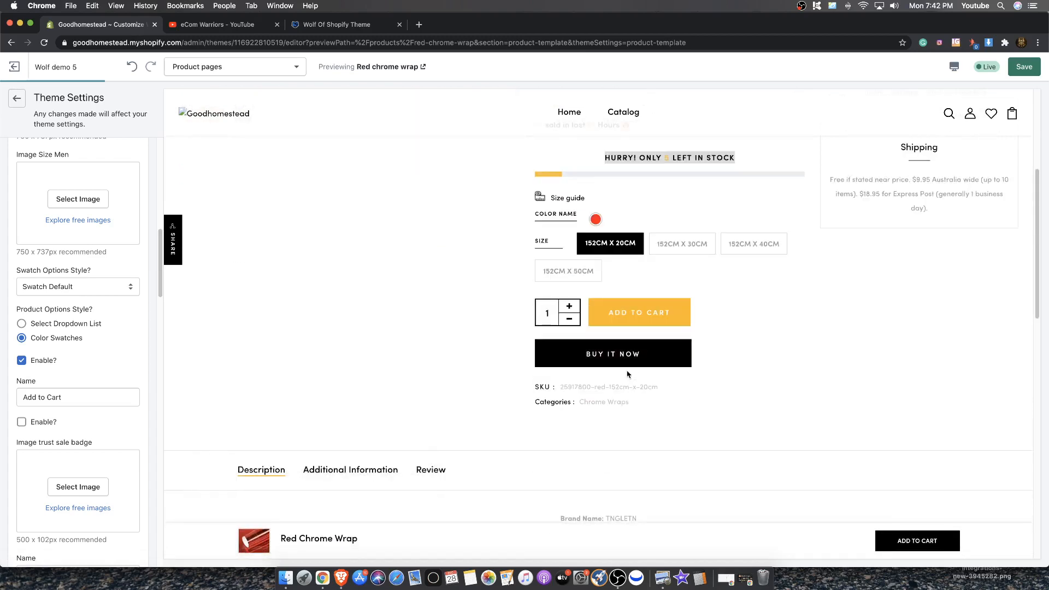
{"action": "scroll", "coordinate": [591, 261], "scroll_direction": "up", "scroll_amount": 3}
{"action": "scroll", "coordinate": [591, 261], "scroll_direction": "up", "scroll_amount": 3}
{"action": "left_click_drag", "start_coordinate": [579, 298], "coordinate": [623, 295]}
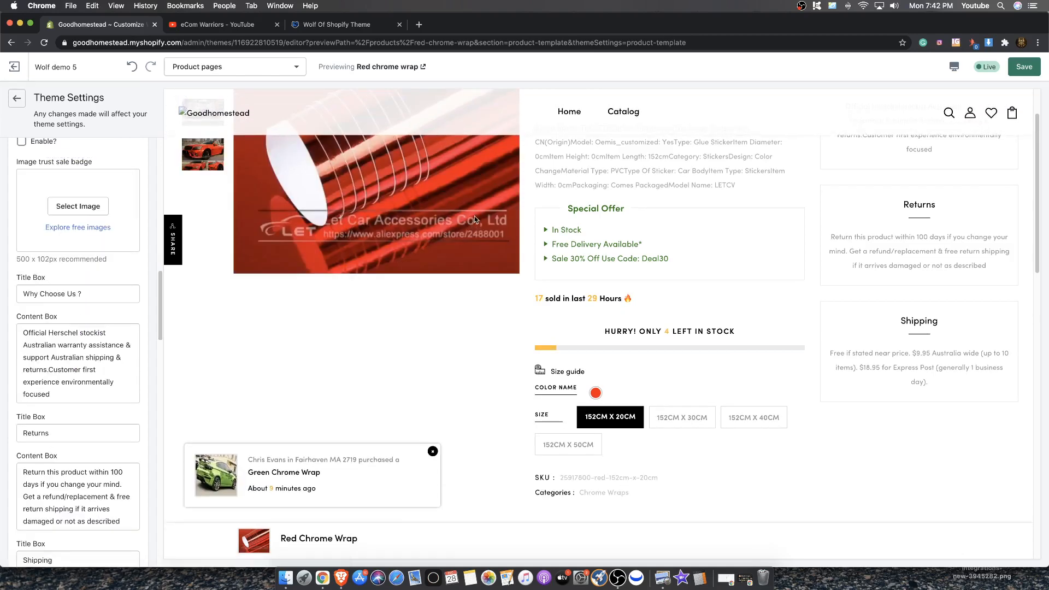
{"action": "scroll", "coordinate": [475, 220], "scroll_direction": "down", "scroll_amount": 3}
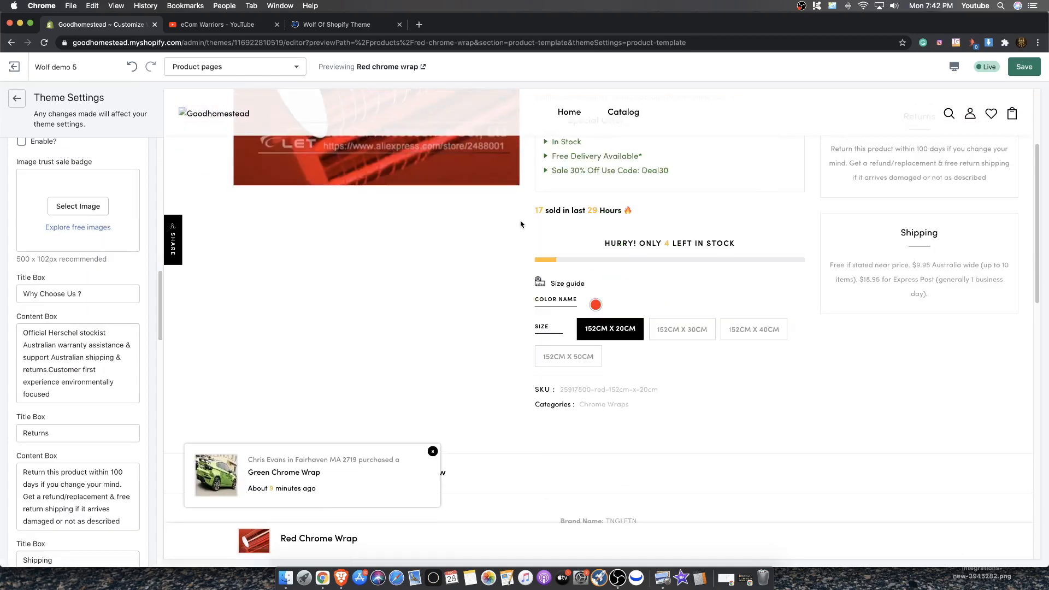
{"action": "scroll", "coordinate": [564, 227], "scroll_direction": "up", "scroll_amount": 6}
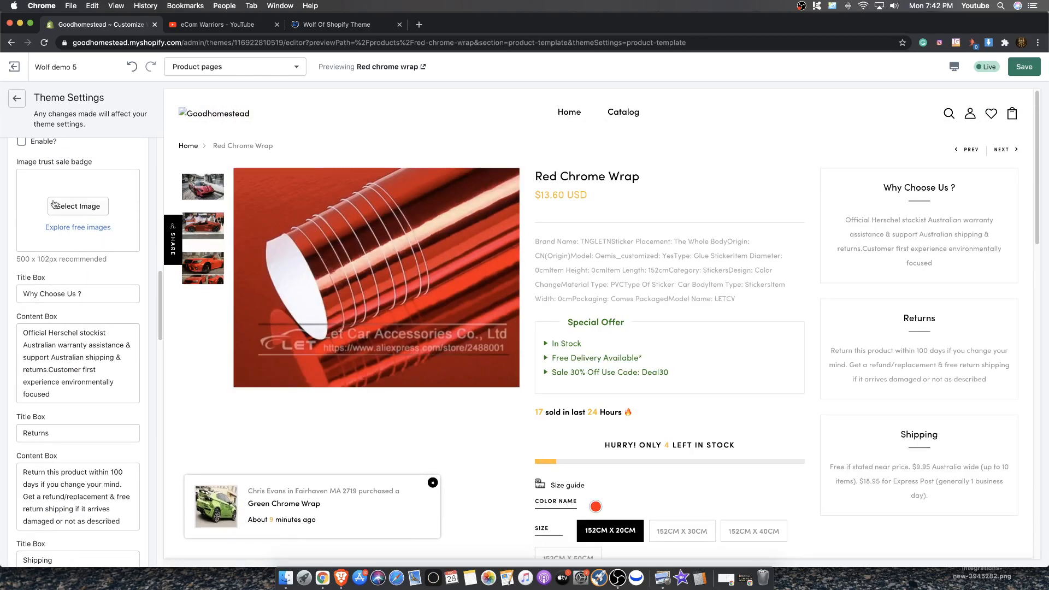
{"action": "scroll", "coordinate": [50, 297], "scroll_direction": "up", "scroll_amount": 6}
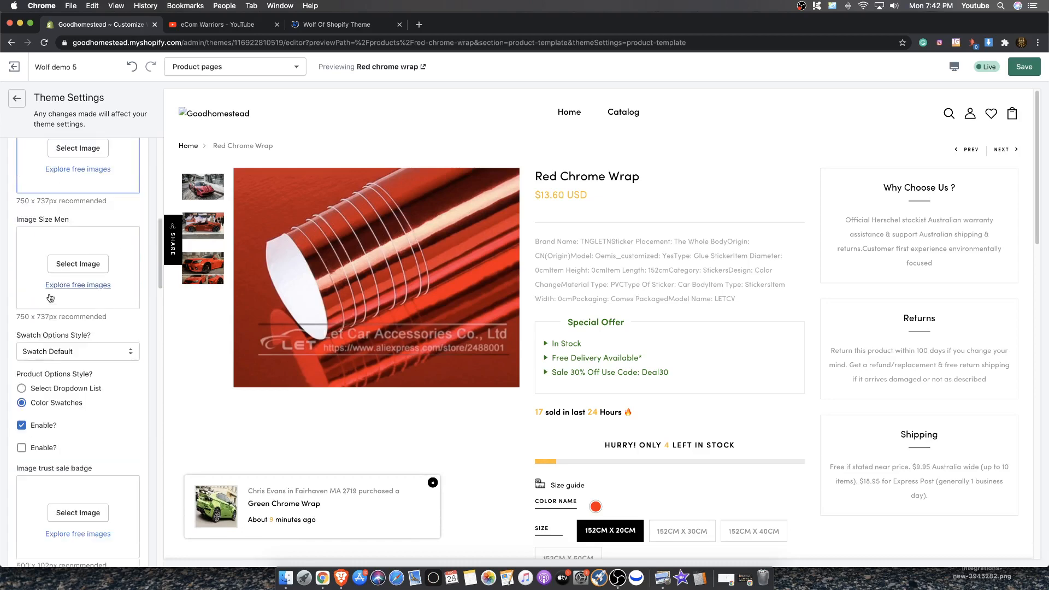
Turn off the Enable option below Product Options Style and turn on the Enable option beneath it instead
{"action": "left_click", "coordinate": [21, 425]}
{"action": "left_click", "coordinate": [21, 447]}
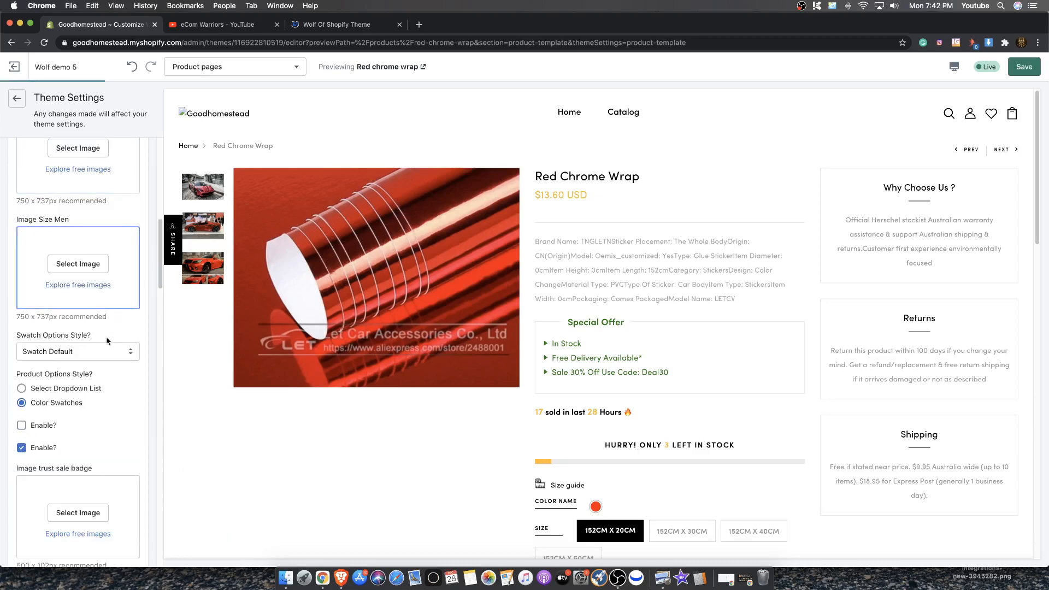
Scroll through the product page theme settings, reviewing the swatch style, countdown, info box and tab fields
{"action": "left_click", "coordinate": [86, 354]}
{"action": "left_click", "coordinate": [131, 341]}
{"action": "scroll", "coordinate": [125, 334], "scroll_direction": "up", "scroll_amount": 4}
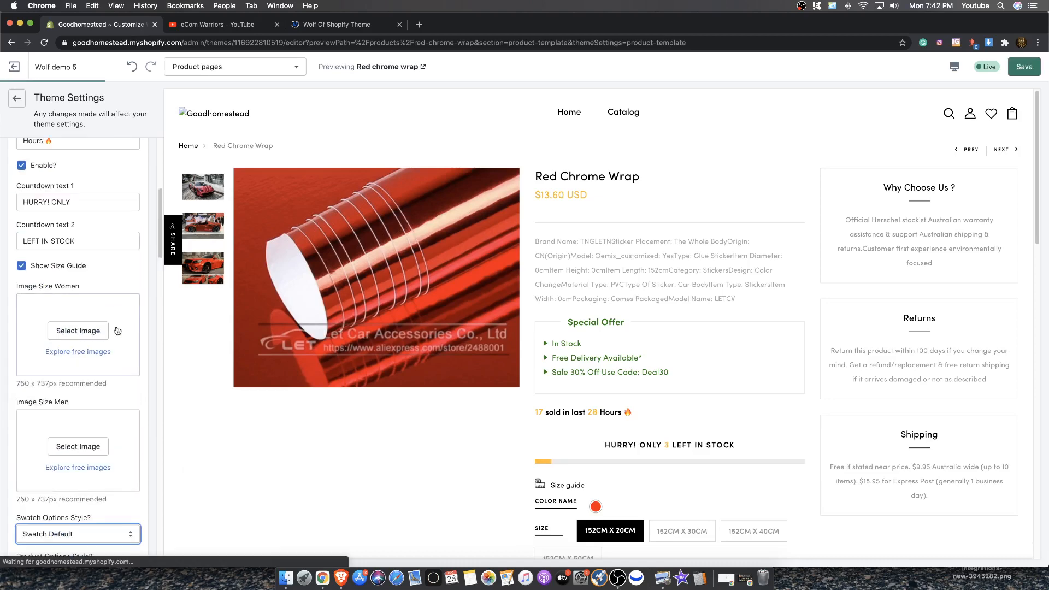
{"action": "scroll", "coordinate": [112, 315], "scroll_direction": "up", "scroll_amount": 3}
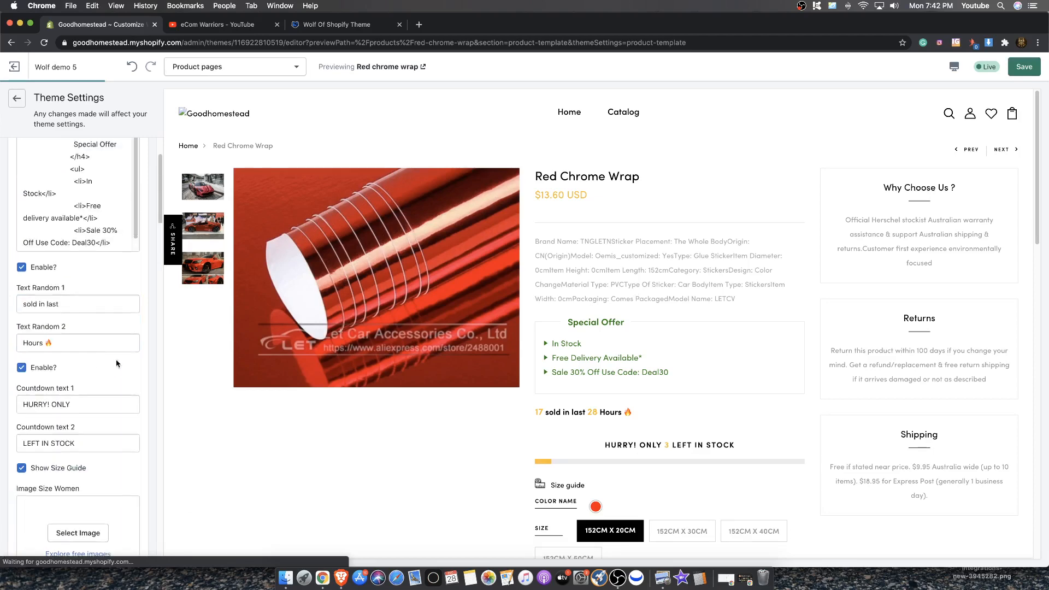
{"action": "scroll", "coordinate": [78, 232], "scroll_direction": "down", "scroll_amount": 15}
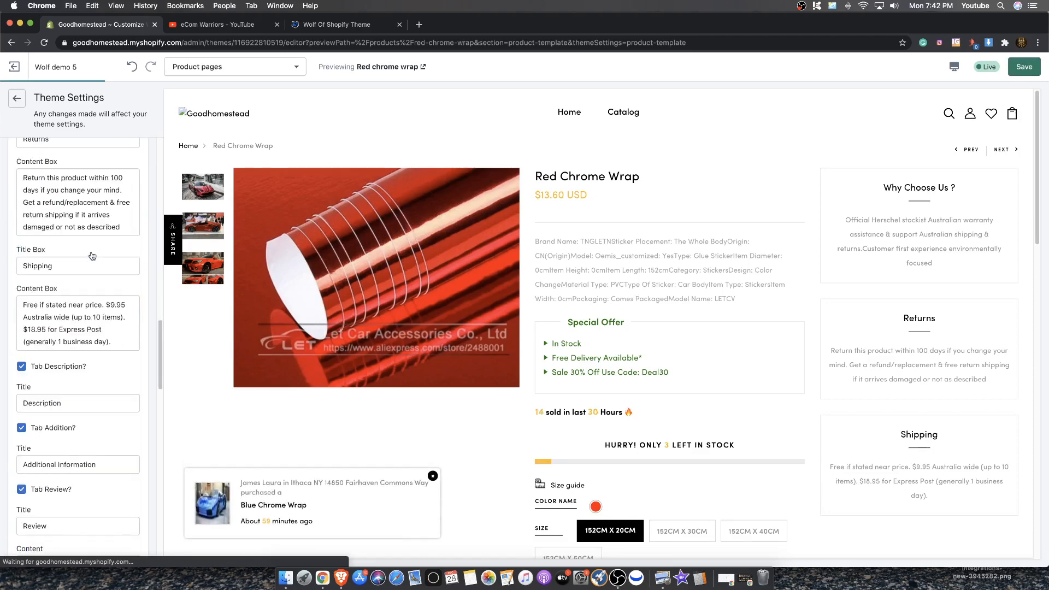
{"action": "scroll", "coordinate": [98, 269], "scroll_direction": "down", "scroll_amount": 5}
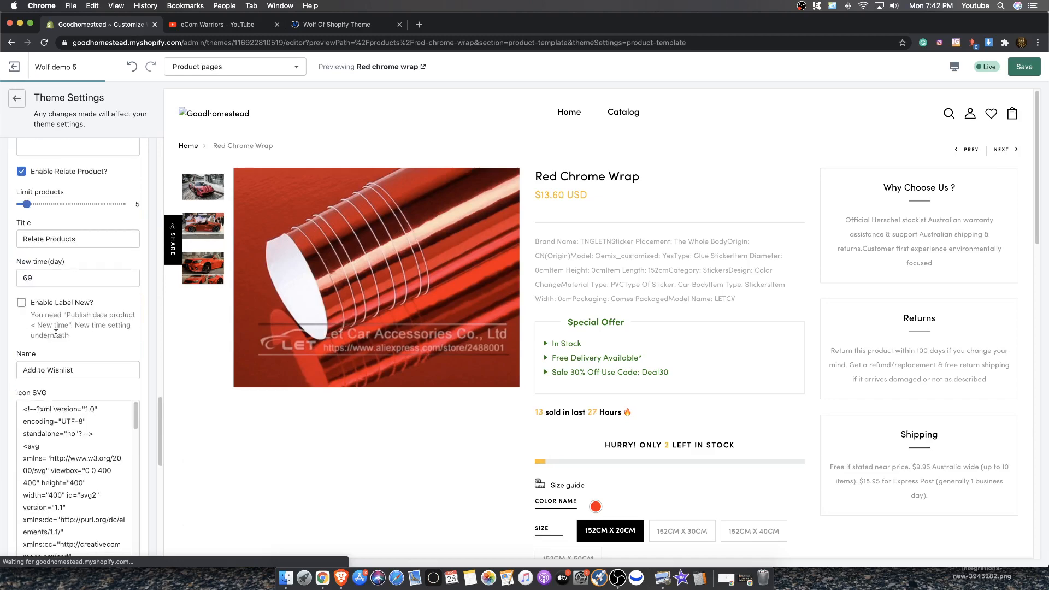
{"action": "scroll", "coordinate": [197, 248], "scroll_direction": "down", "scroll_amount": 5}
{"action": "scroll", "coordinate": [198, 248], "scroll_direction": "up", "scroll_amount": 4}
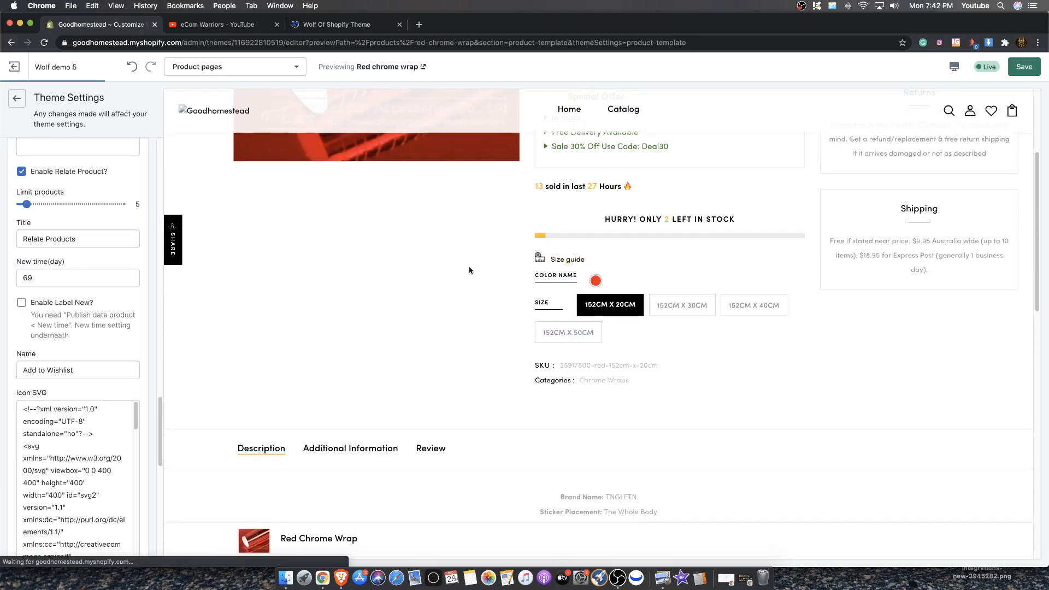
{"action": "scroll", "coordinate": [22, 191], "scroll_direction": "up", "scroll_amount": 6}
{"action": "scroll", "coordinate": [22, 190], "scroll_direction": "up", "scroll_amount": 6}
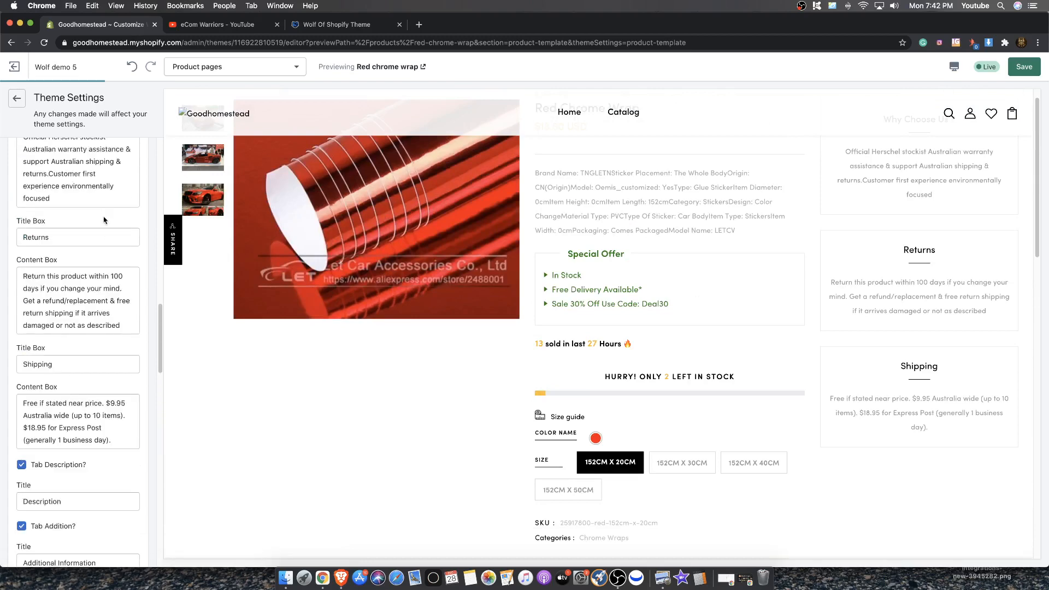
{"action": "scroll", "coordinate": [607, 330], "scroll_direction": "down", "scroll_amount": 2}
{"action": "scroll", "coordinate": [607, 330], "scroll_direction": "down", "scroll_amount": 2}
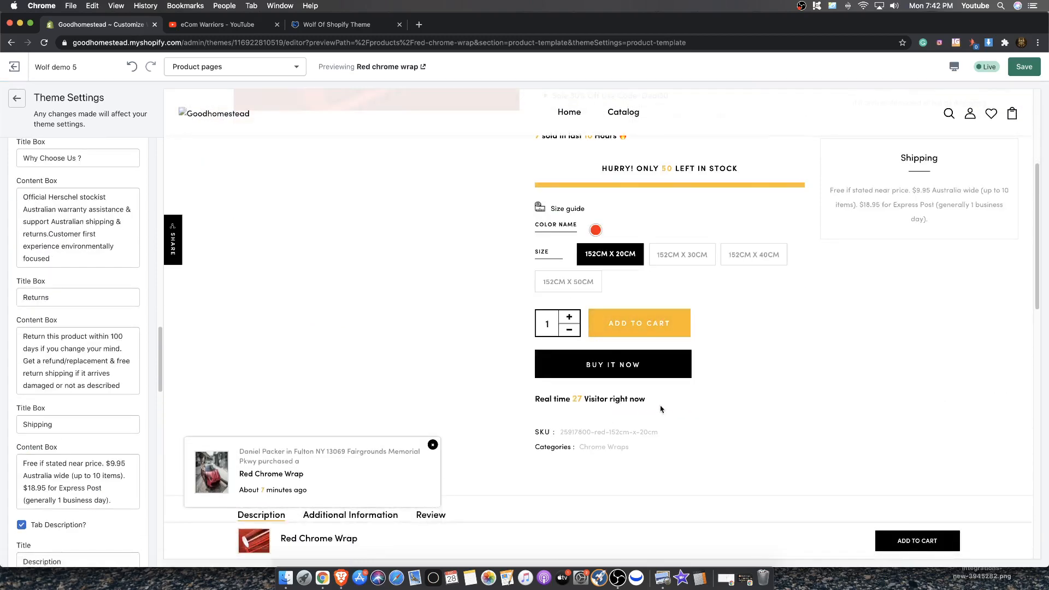
Examine the sold-count, low-stock countdown and real-time visitor texts in the product page preview
{"action": "left_click_drag", "start_coordinate": [656, 403], "coordinate": [519, 398]}
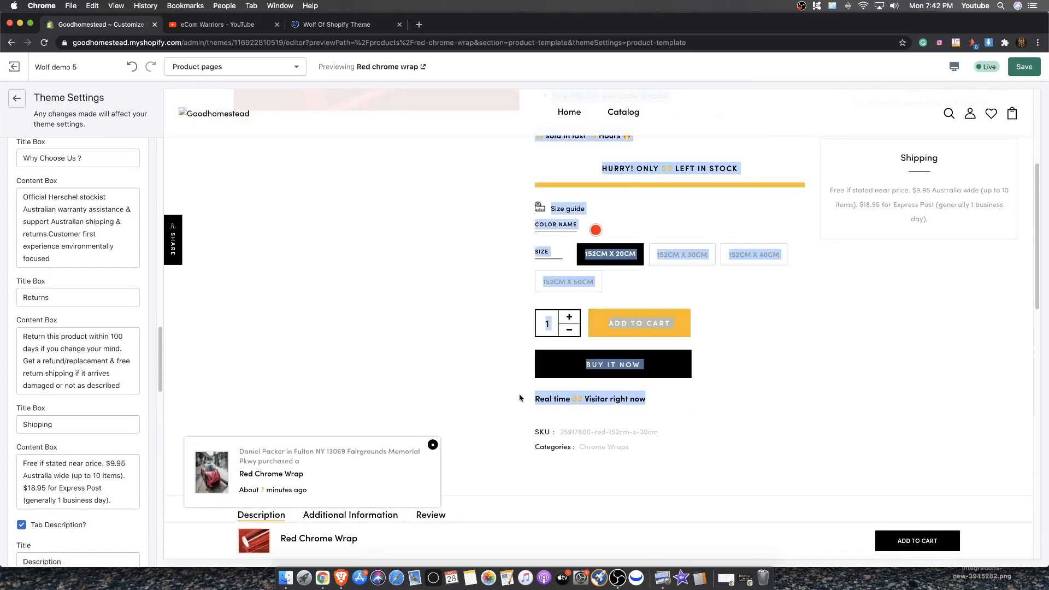
{"action": "left_click", "coordinate": [634, 401]}
{"action": "scroll", "coordinate": [623, 401], "scroll_direction": "up", "scroll_amount": 6}
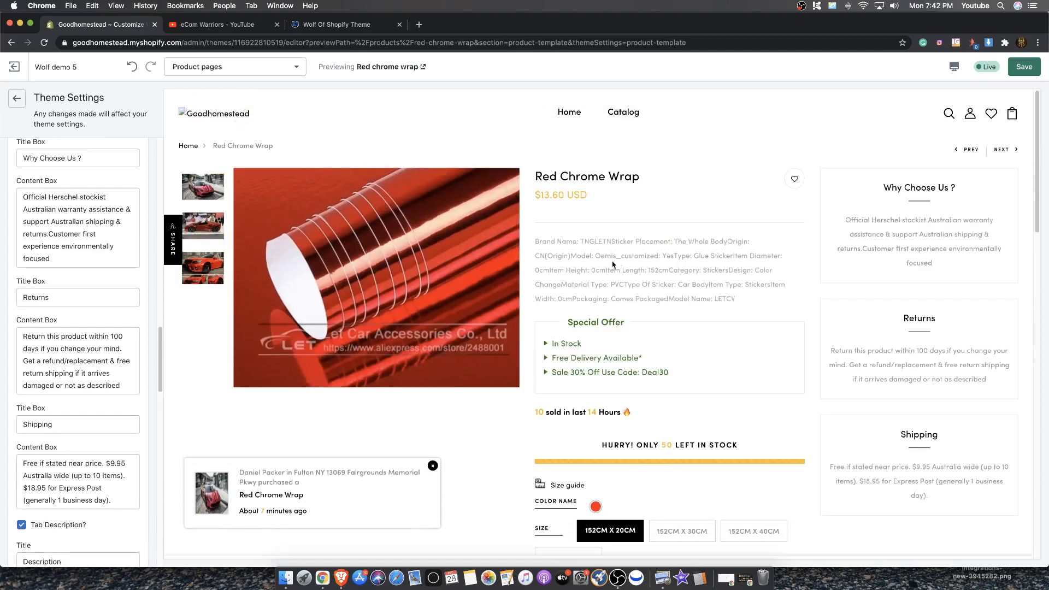
{"action": "scroll", "coordinate": [558, 182], "scroll_direction": "down", "scroll_amount": 6}
{"action": "scroll", "coordinate": [558, 182], "scroll_direction": "up", "scroll_amount": 2}
{"action": "left_click_drag", "start_coordinate": [640, 238], "coordinate": [536, 240]}
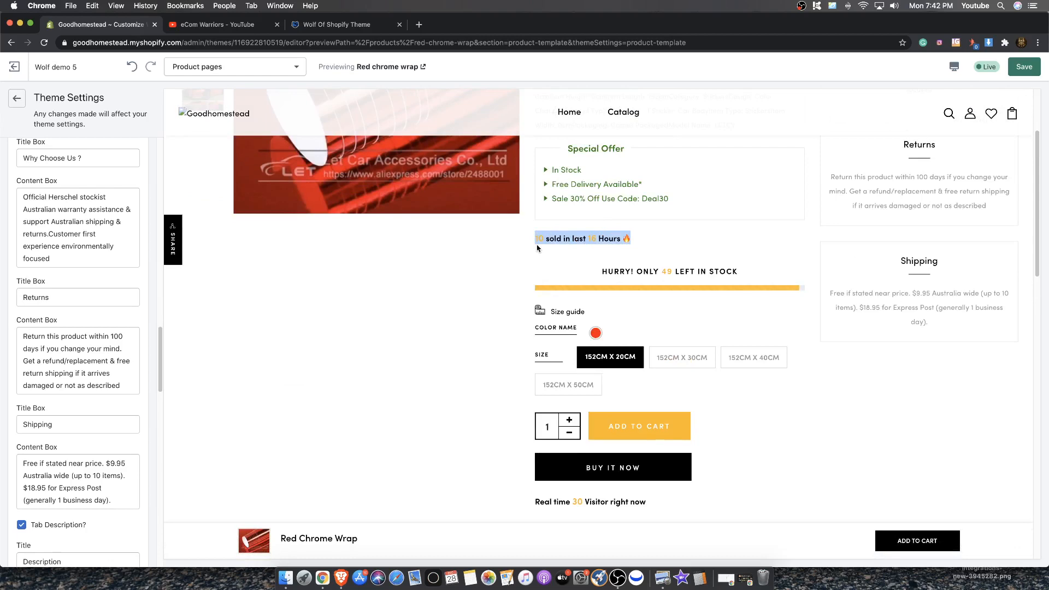
{"action": "left_click_drag", "start_coordinate": [786, 278], "coordinate": [581, 266]}
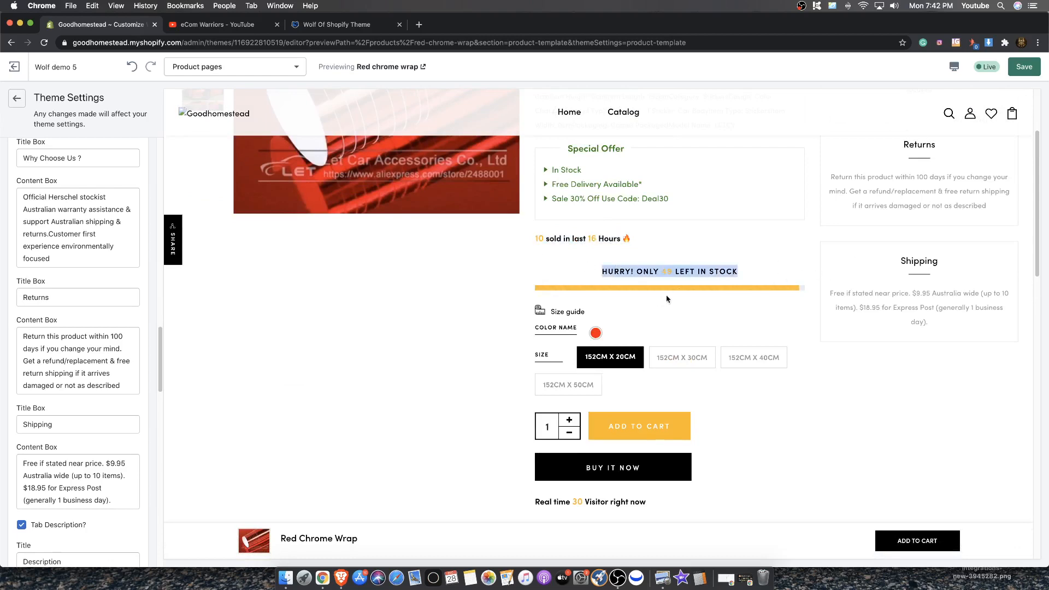
{"action": "left_click", "coordinate": [598, 265]}
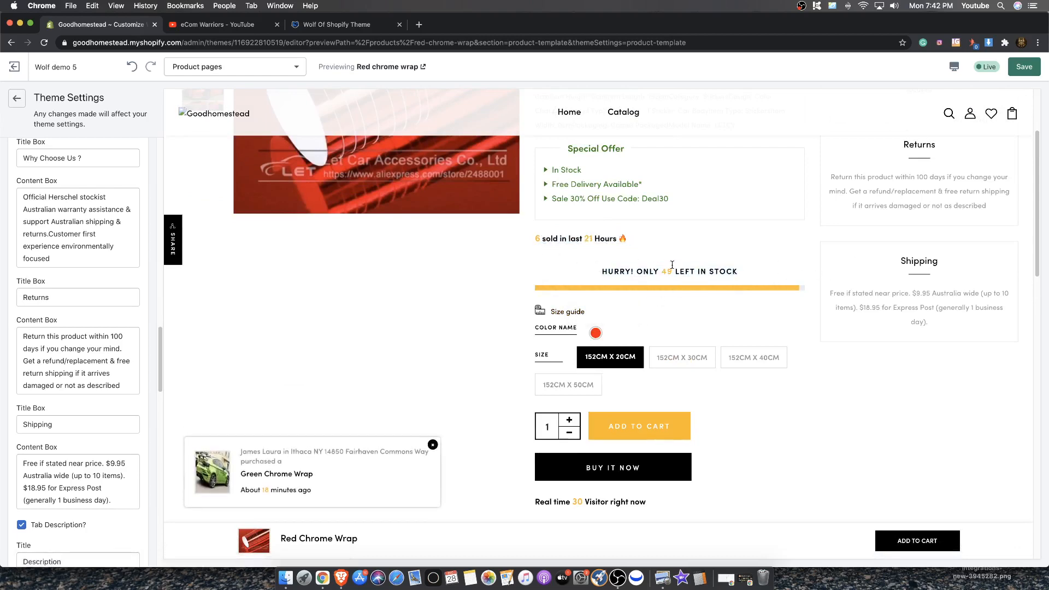
{"action": "scroll", "coordinate": [675, 293], "scroll_direction": "down", "scroll_amount": 1}
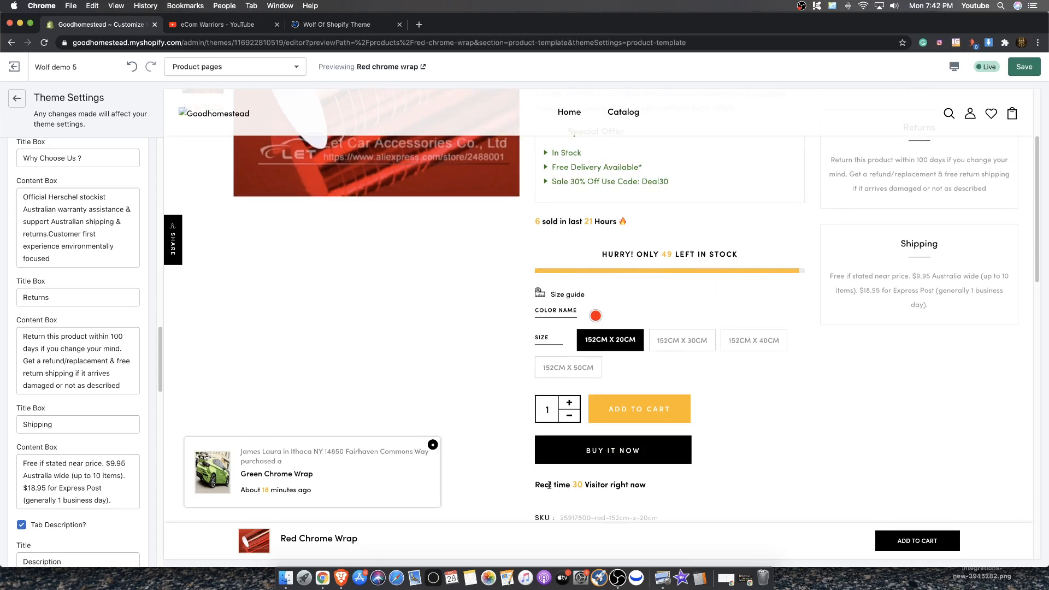
{"action": "left_click_drag", "start_coordinate": [547, 485], "coordinate": [639, 485]}
{"action": "left_click", "coordinate": [653, 484]}
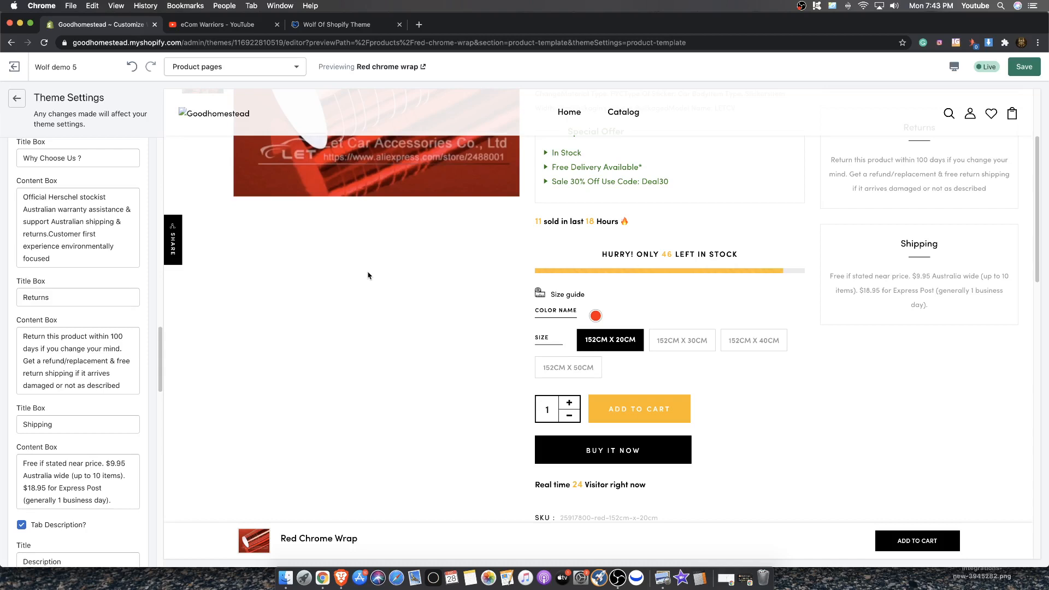
Save the theme changes
{"action": "left_click", "coordinate": [1034, 65]}
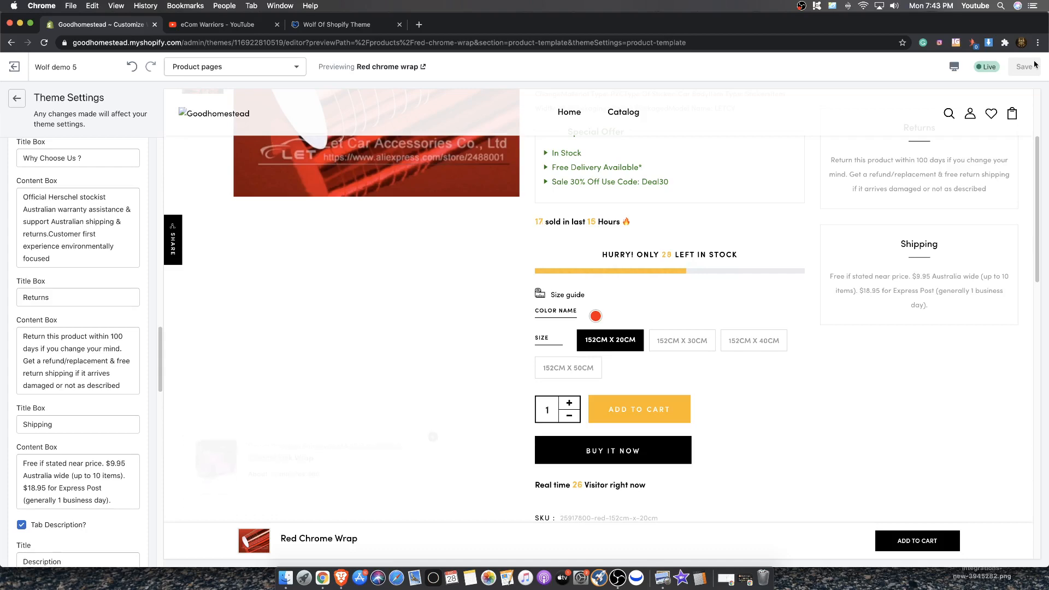
{"action": "scroll", "coordinate": [579, 240], "scroll_direction": "up", "scroll_amount": 5}
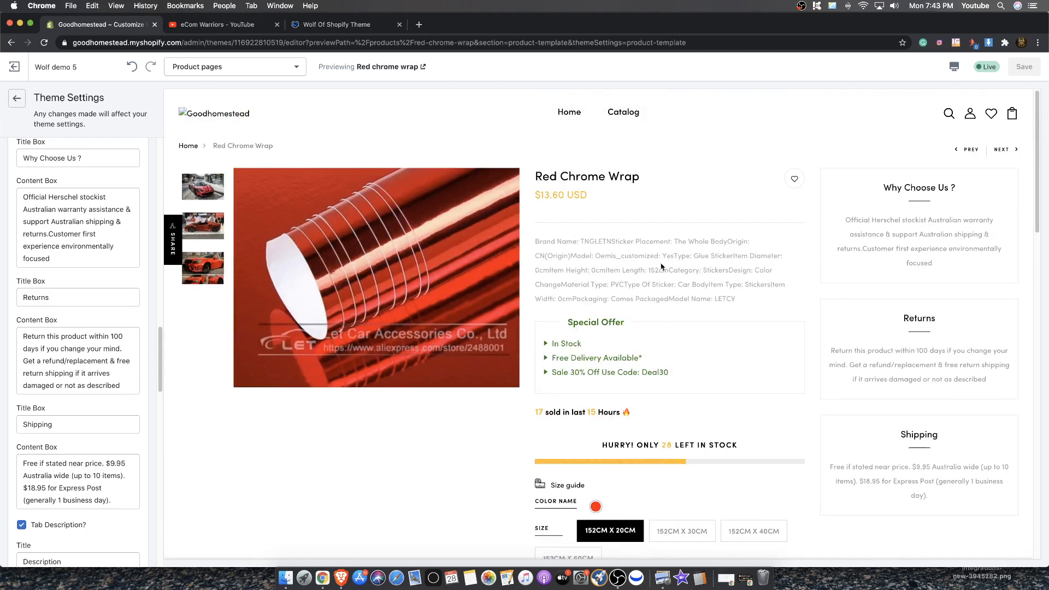
{"action": "scroll", "coordinate": [568, 293], "scroll_direction": "down", "scroll_amount": 1}
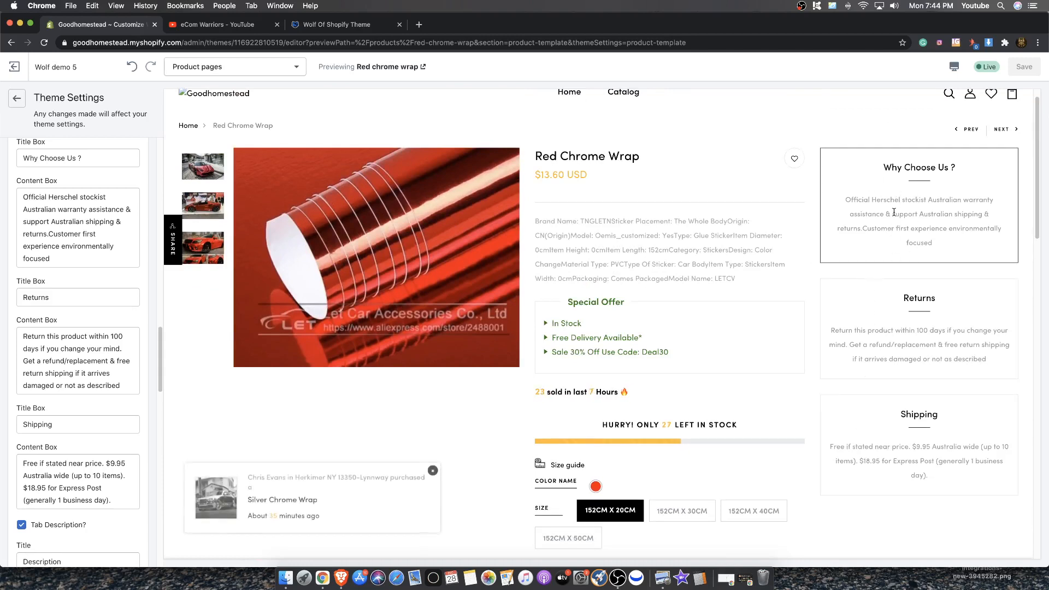
Go back to the Product Detail page section and examine the Why Choose Us, Returns and Shipping boxes in the preview
{"action": "left_click_drag", "start_coordinate": [883, 168], "coordinate": [924, 169]}
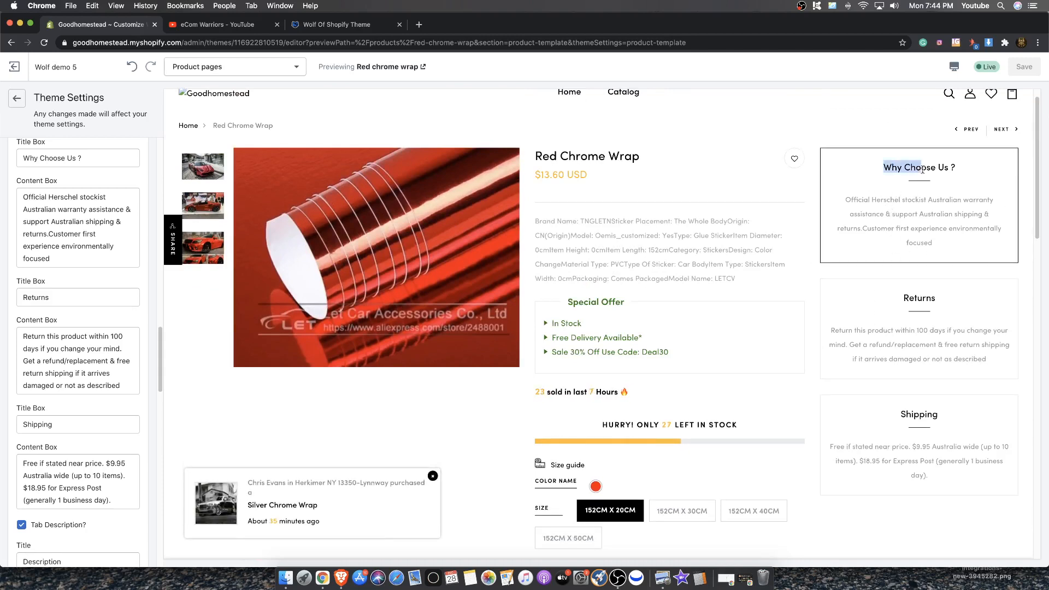
{"action": "left_click_drag", "start_coordinate": [901, 299], "coordinate": [936, 300]}
{"action": "left_click_drag", "start_coordinate": [900, 414], "coordinate": [938, 415]}
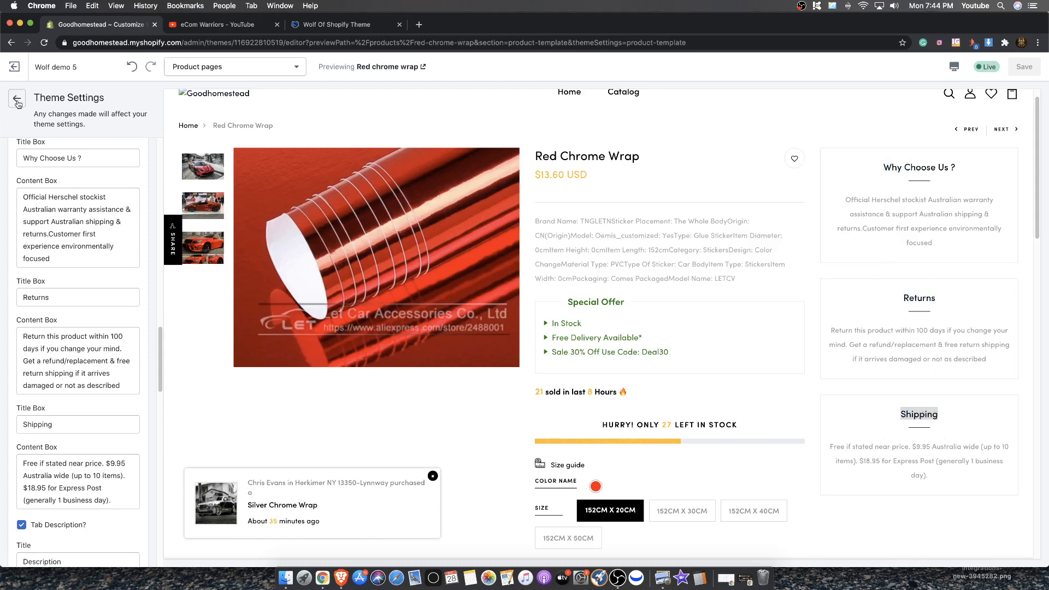
{"action": "left_click", "coordinate": [16, 98]}
{"action": "left_click_drag", "start_coordinate": [854, 158], "coordinate": [922, 456]}
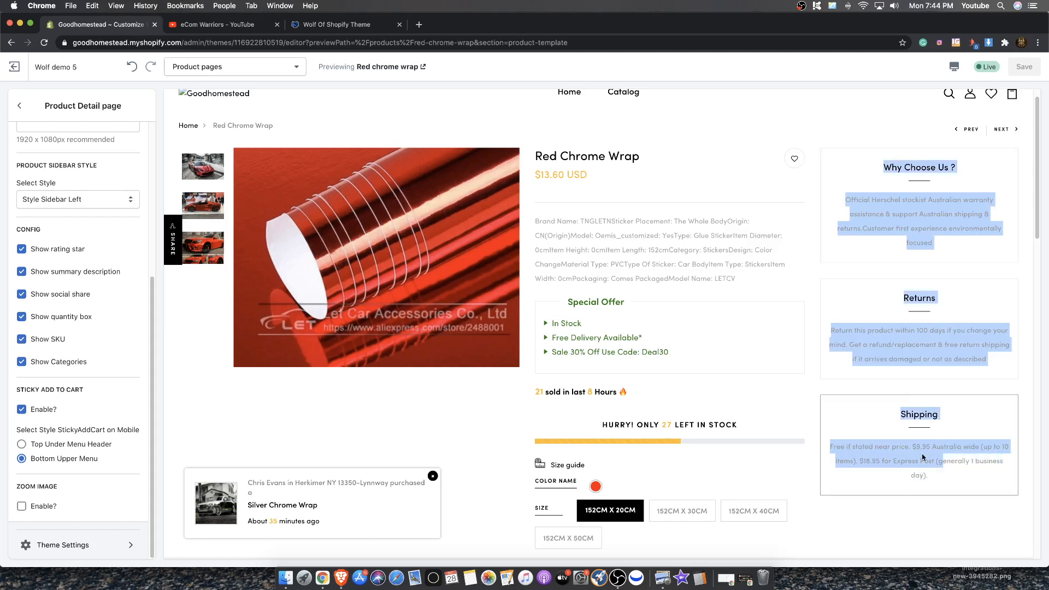
{"action": "left_click", "coordinate": [900, 374]}
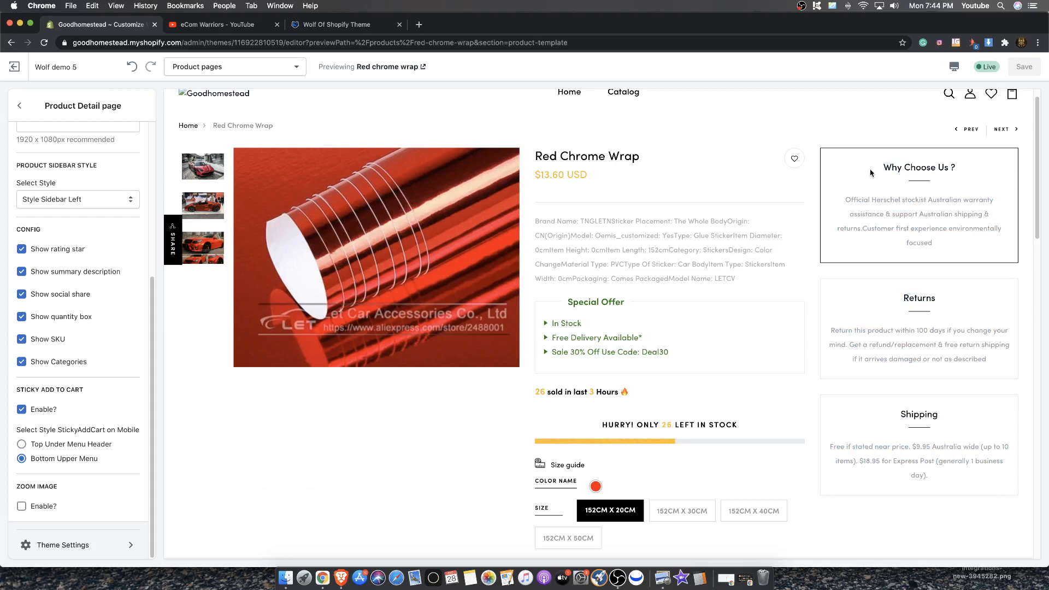
{"action": "left_click_drag", "start_coordinate": [869, 171], "coordinate": [901, 201]}
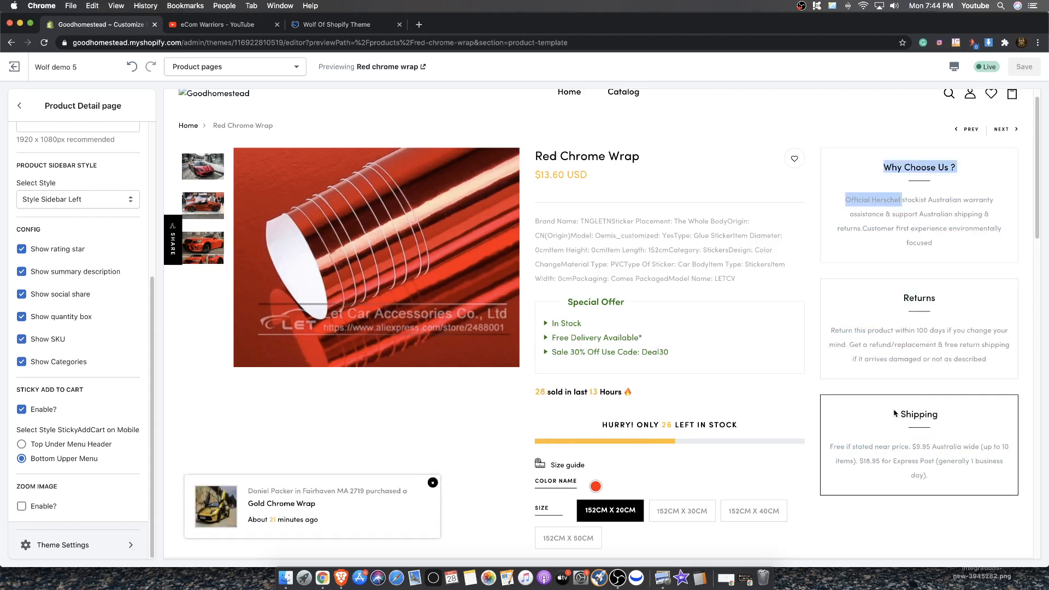
{"action": "left_click_drag", "start_coordinate": [829, 328], "coordinate": [988, 361]}
{"action": "left_click", "coordinate": [990, 371]}
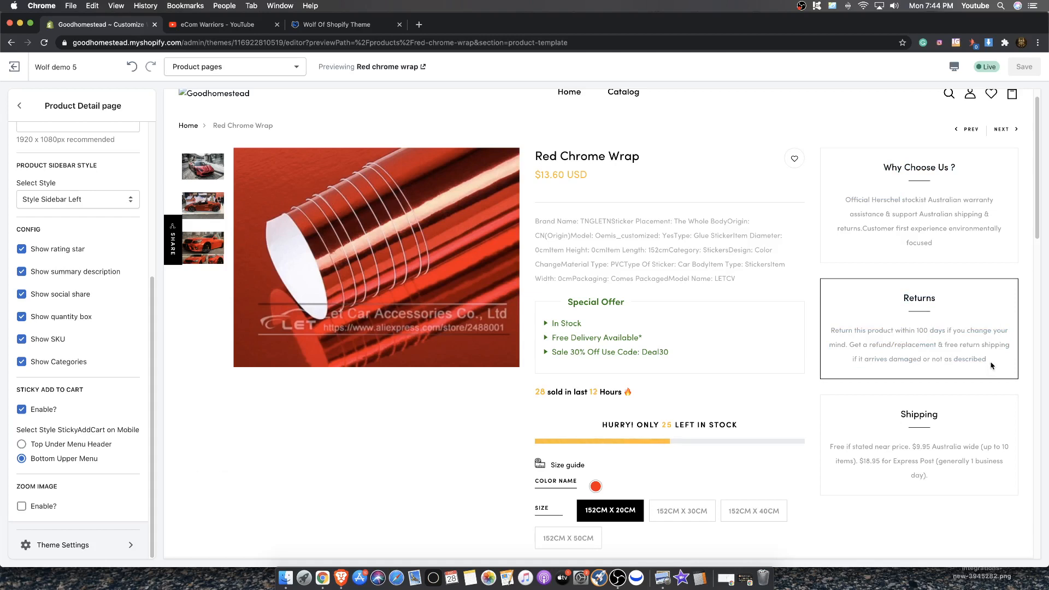
{"action": "left_click_drag", "start_coordinate": [990, 345], "coordinate": [902, 297]}
{"action": "left_click_drag", "start_coordinate": [991, 356], "coordinate": [922, 291]}
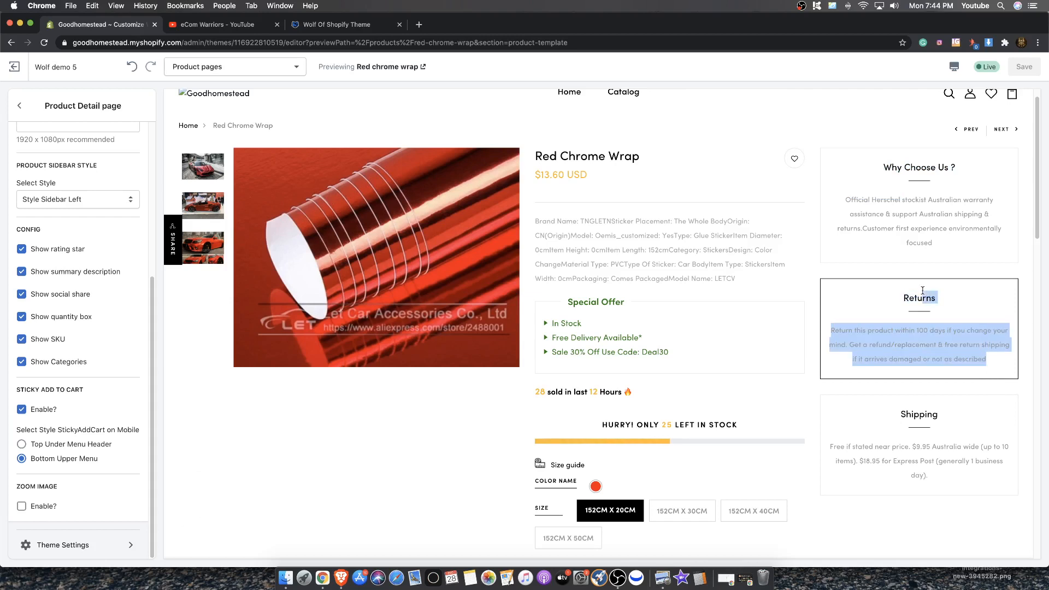
{"action": "left_click", "coordinate": [958, 340]}
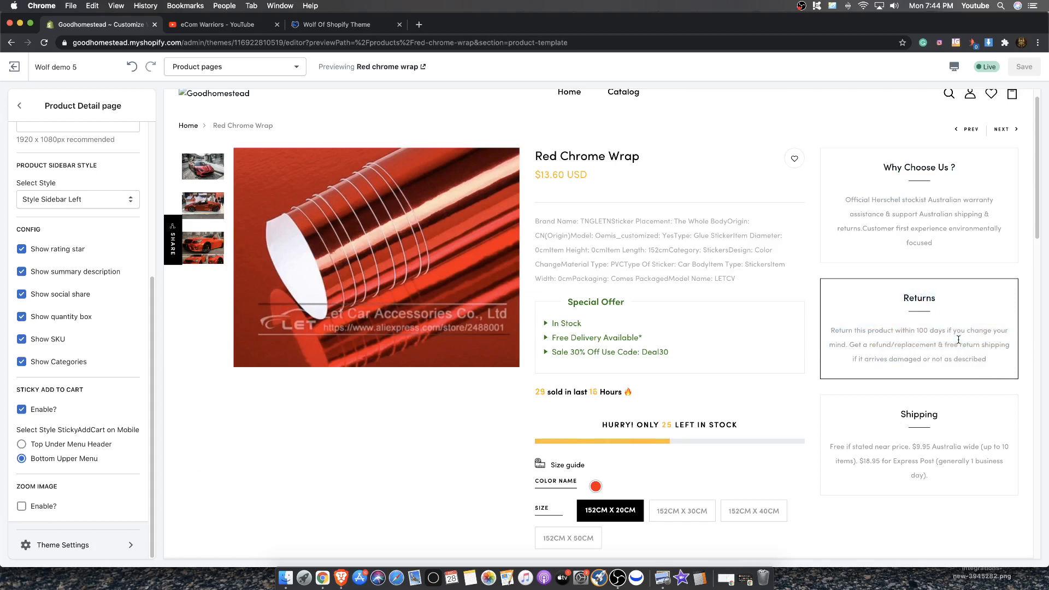
Show the second product thumbnail as the main image in the preview
{"action": "left_click", "coordinate": [215, 216]}
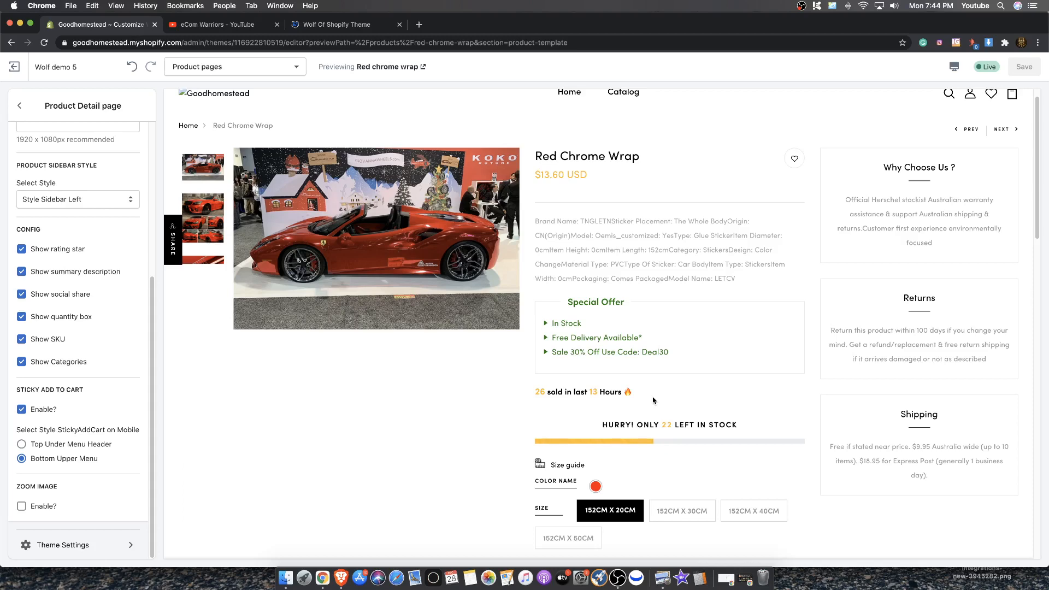
{"action": "left_click", "coordinate": [213, 24]}
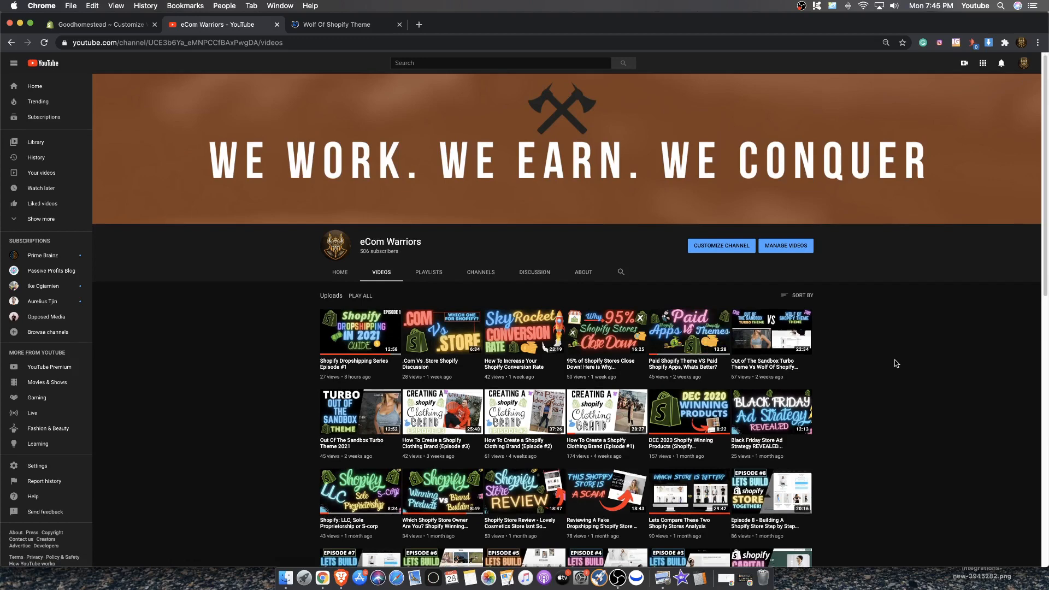
{"action": "left_click", "coordinate": [131, 25]}
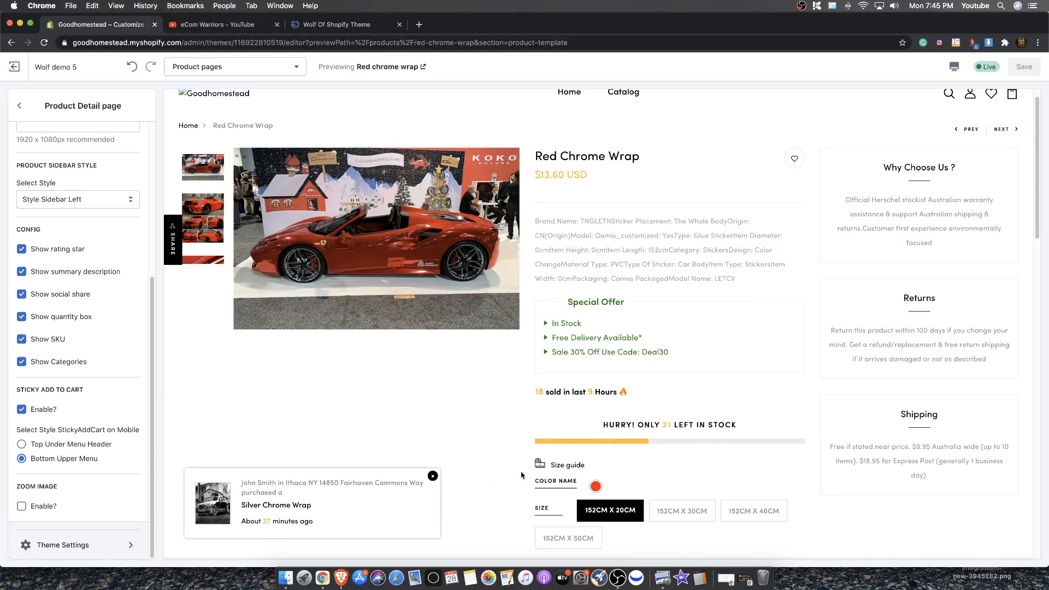
{"action": "scroll", "coordinate": [521, 476], "scroll_direction": "down", "scroll_amount": 3}
{"action": "scroll", "coordinate": [194, 335], "scroll_direction": "up", "scroll_amount": 3}
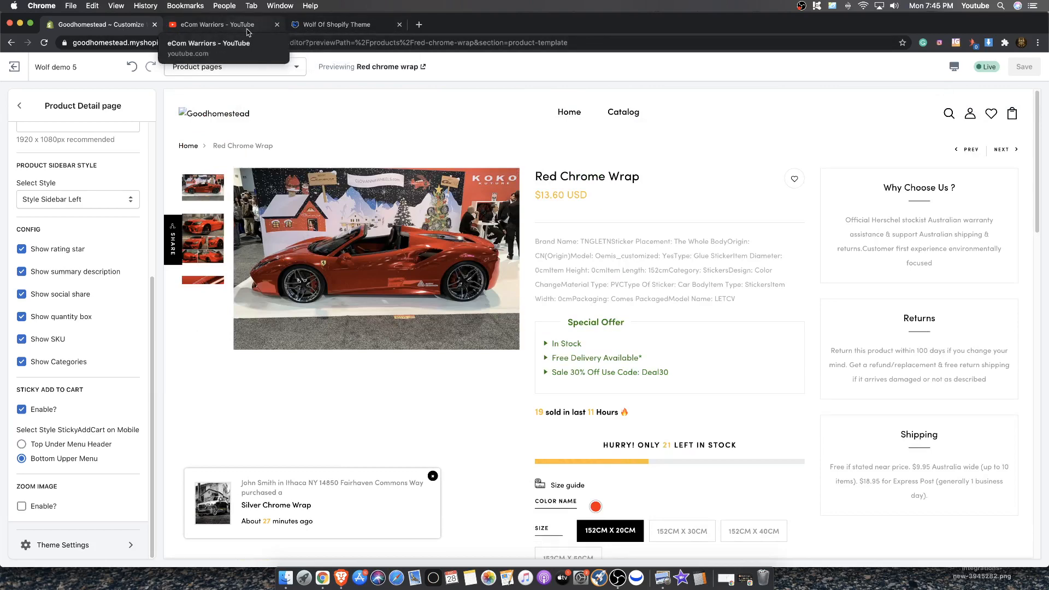
Switch to the Wolf Of Shopify Theme tab and review its order summary and pricing
{"action": "left_click", "coordinate": [349, 32]}
{"action": "scroll", "coordinate": [765, 326], "scroll_direction": "up", "scroll_amount": 15}
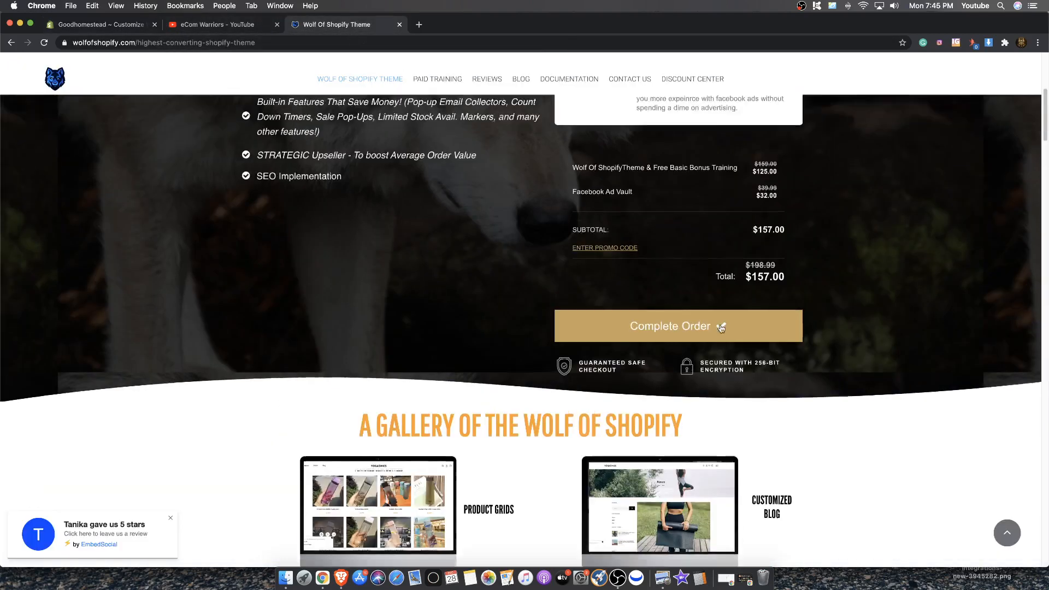
{"action": "scroll", "coordinate": [675, 401], "scroll_direction": "down", "scroll_amount": 3}
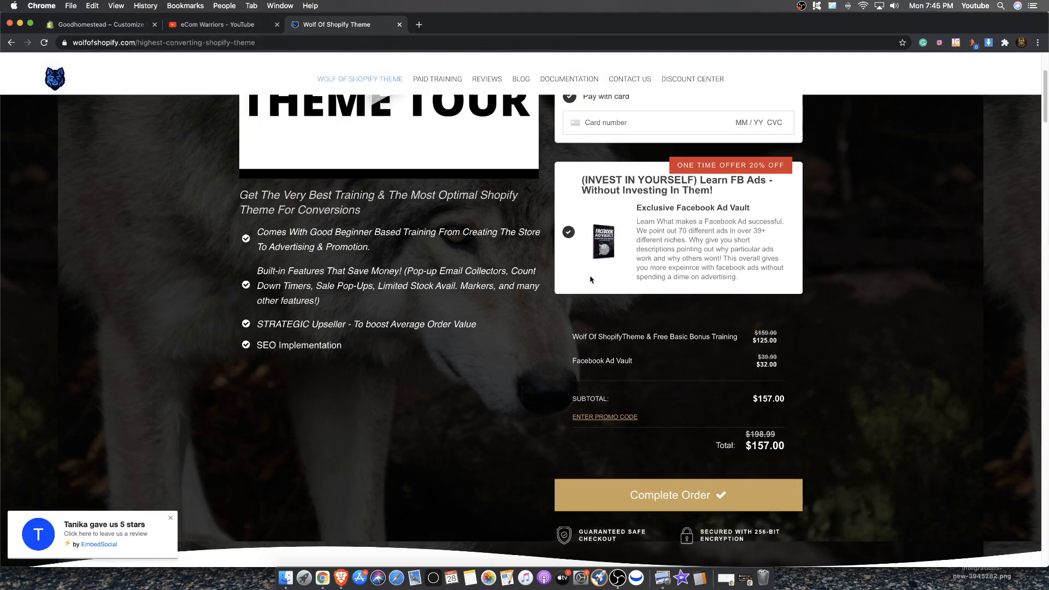
Return to the theme editor and scroll through the Product Detail page settings and preview
{"action": "left_click", "coordinate": [199, 24]}
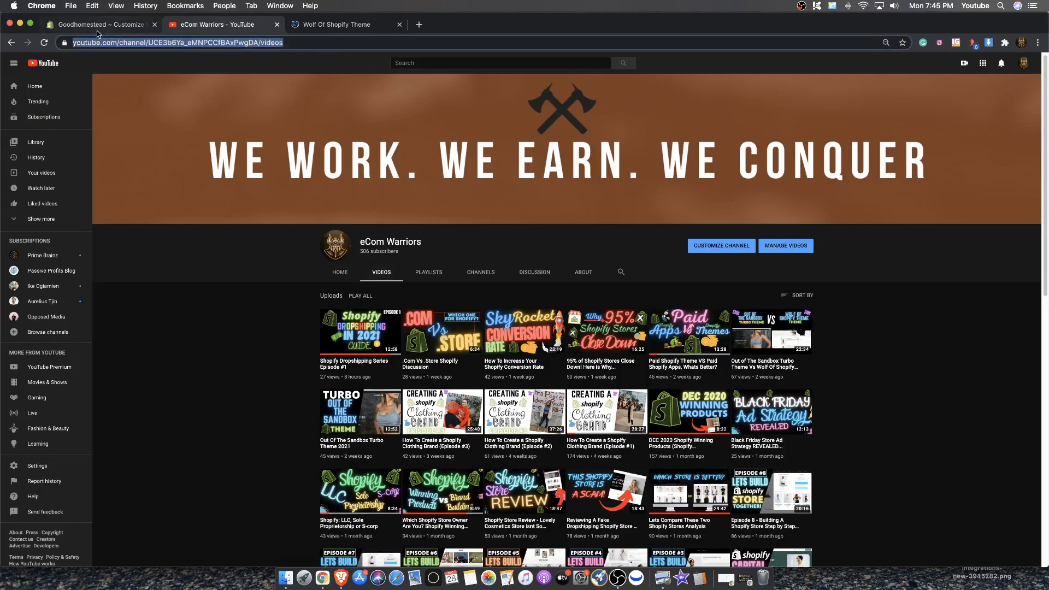
{"action": "left_click", "coordinate": [99, 28]}
{"action": "scroll", "coordinate": [636, 286], "scroll_direction": "up", "scroll_amount": 5}
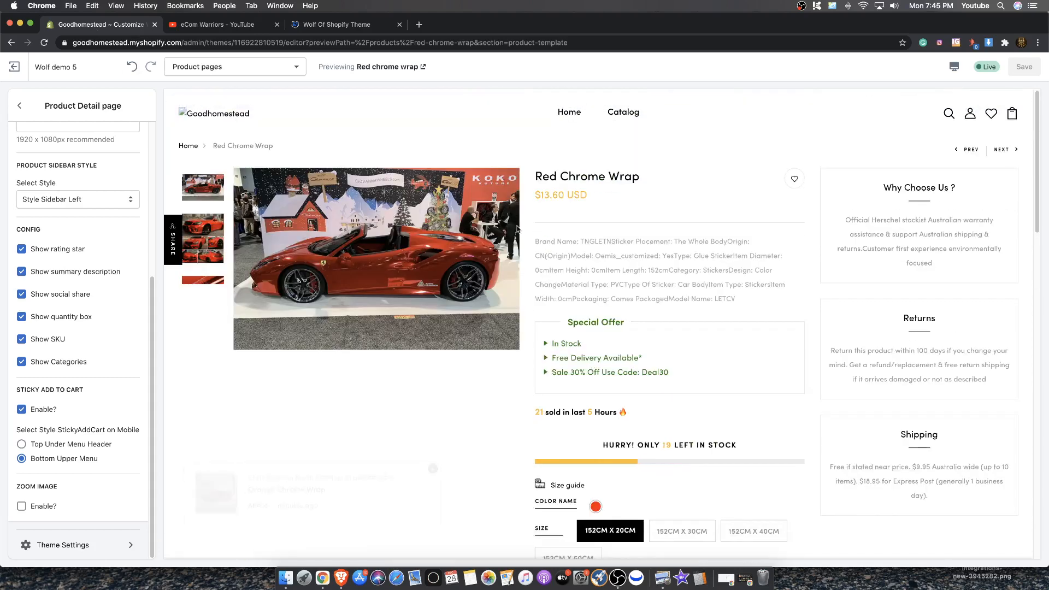
{"action": "scroll", "coordinate": [29, 155], "scroll_direction": "up", "scroll_amount": 5}
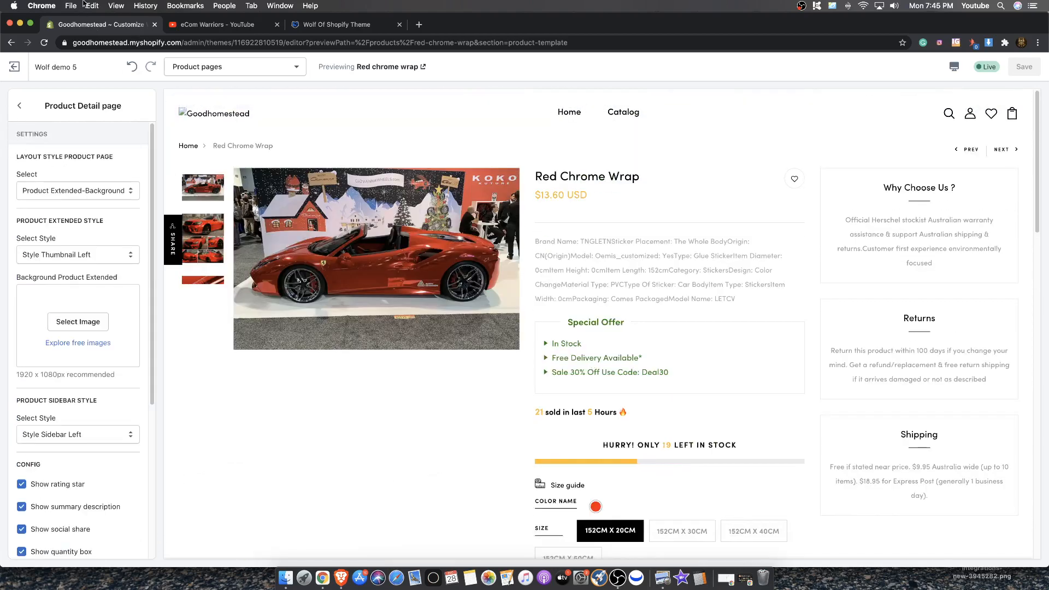
{"action": "scroll", "coordinate": [384, 149], "scroll_direction": "down", "scroll_amount": 15}
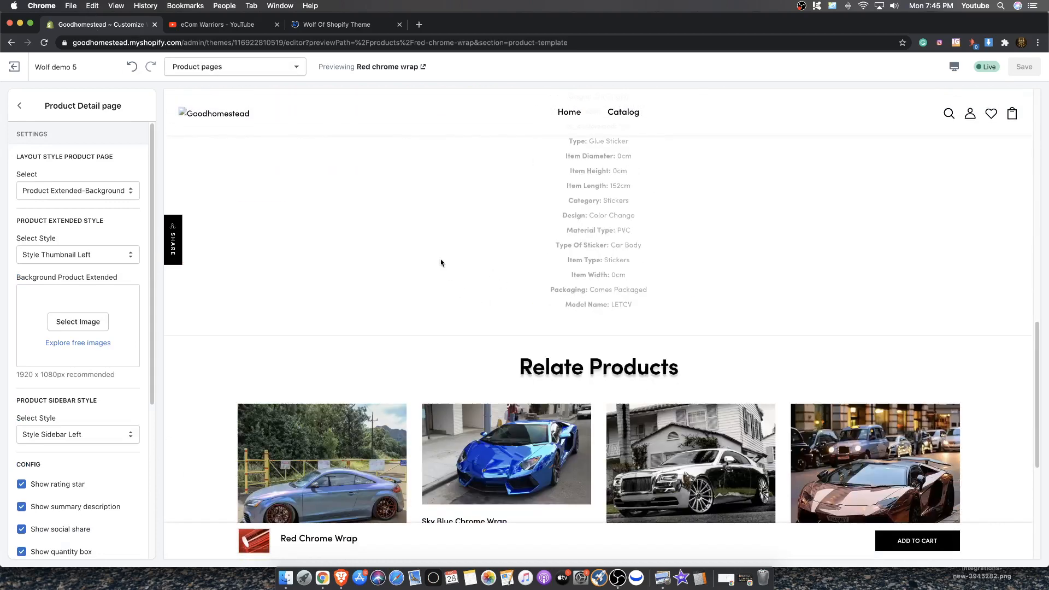
Leave the Product Detail page settings and open the home page in the editor preview
{"action": "scroll", "coordinate": [441, 260], "scroll_direction": "up", "scroll_amount": 15}
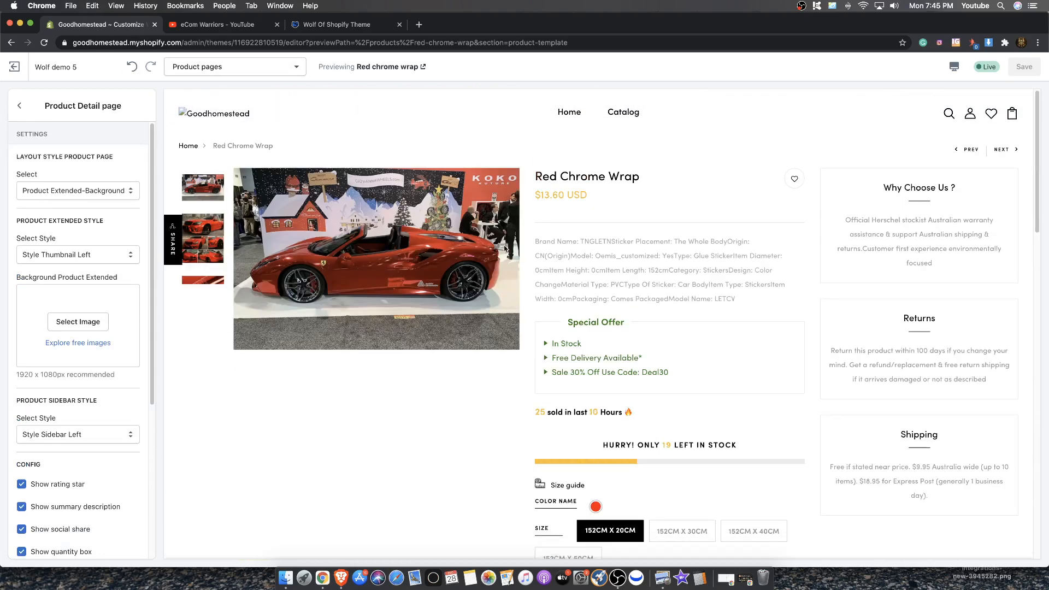
{"action": "left_click", "coordinate": [20, 105]}
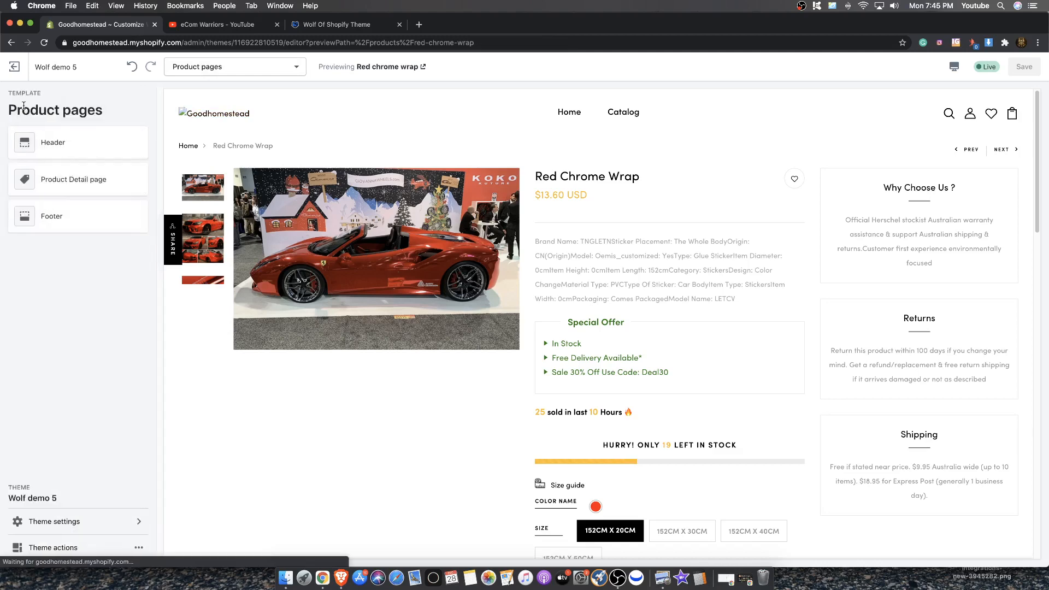
{"action": "scroll", "coordinate": [188, 142], "scroll_direction": "down", "scroll_amount": 2}
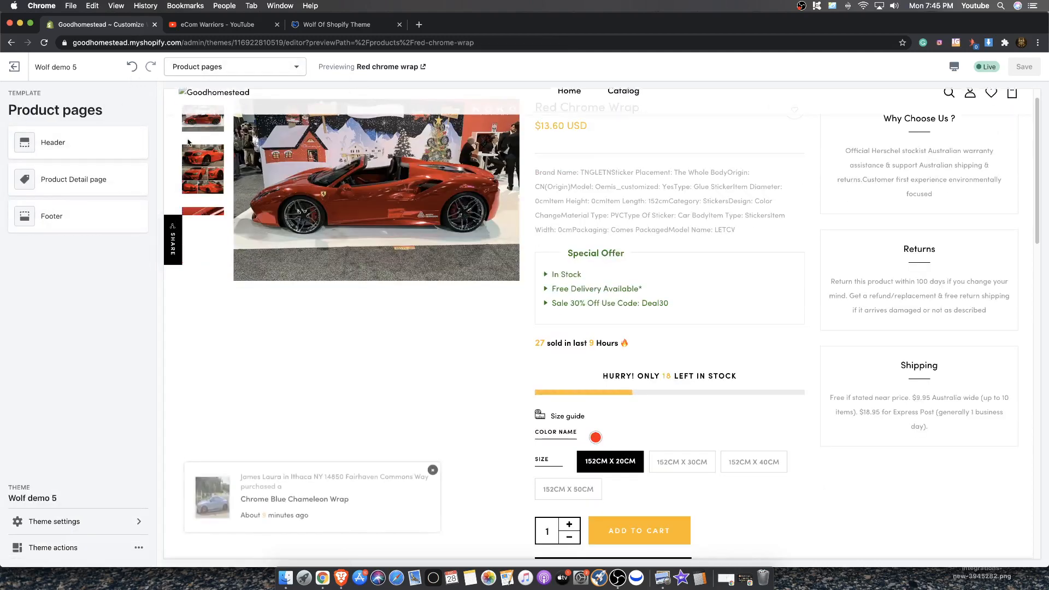
{"action": "scroll", "coordinate": [189, 143], "scroll_direction": "up", "scroll_amount": 2}
{"action": "left_click", "coordinate": [192, 146]}
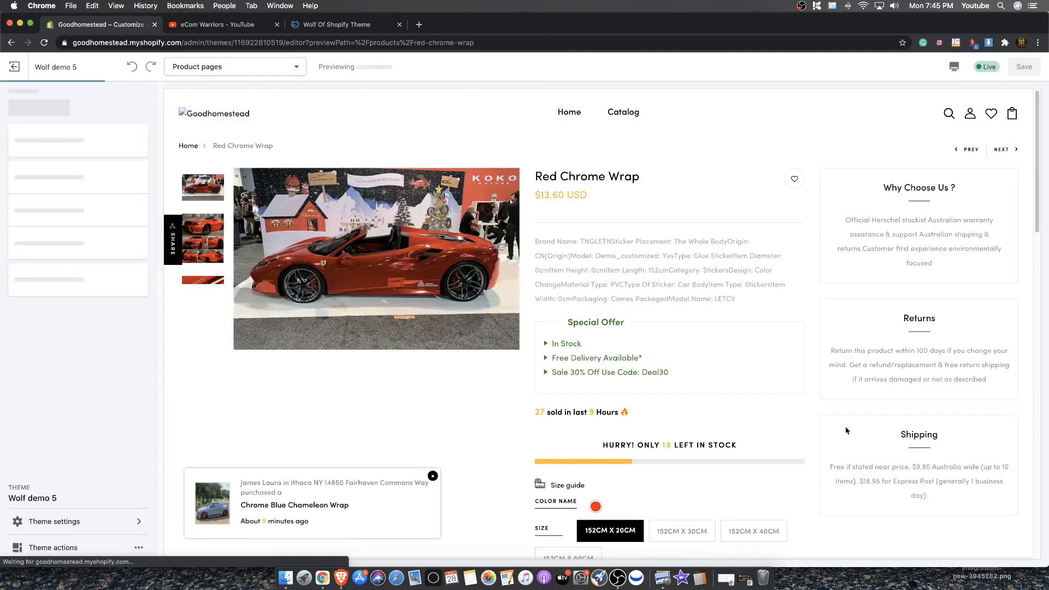
Scroll through the home page preview to examine the Best Seller product grid, brand, blog and footer sections
{"action": "scroll", "coordinate": [846, 430], "scroll_direction": "down", "scroll_amount": 4}
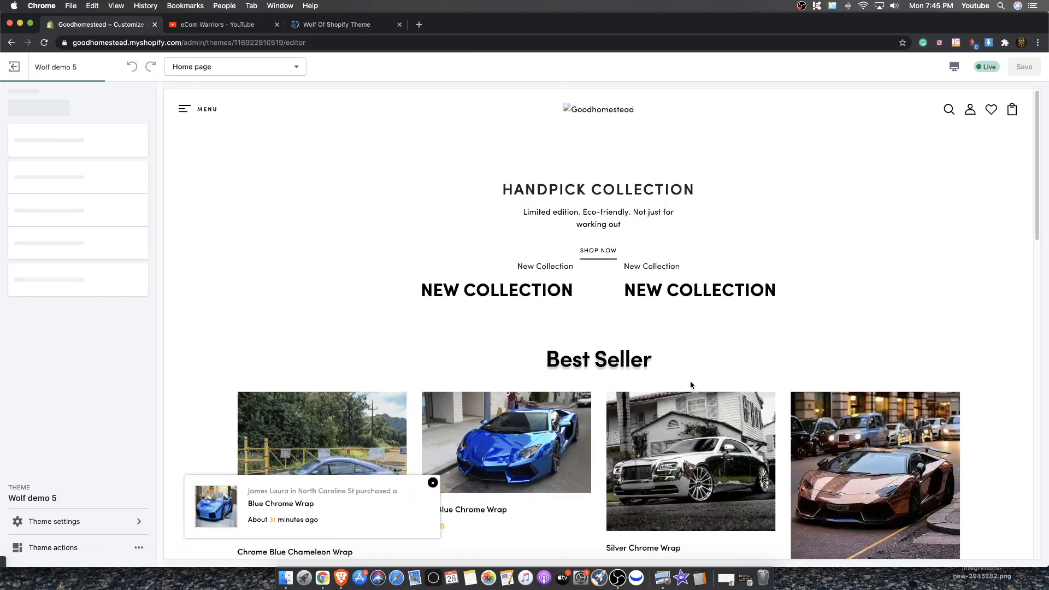
{"action": "scroll", "coordinate": [656, 354], "scroll_direction": "down", "scroll_amount": 4}
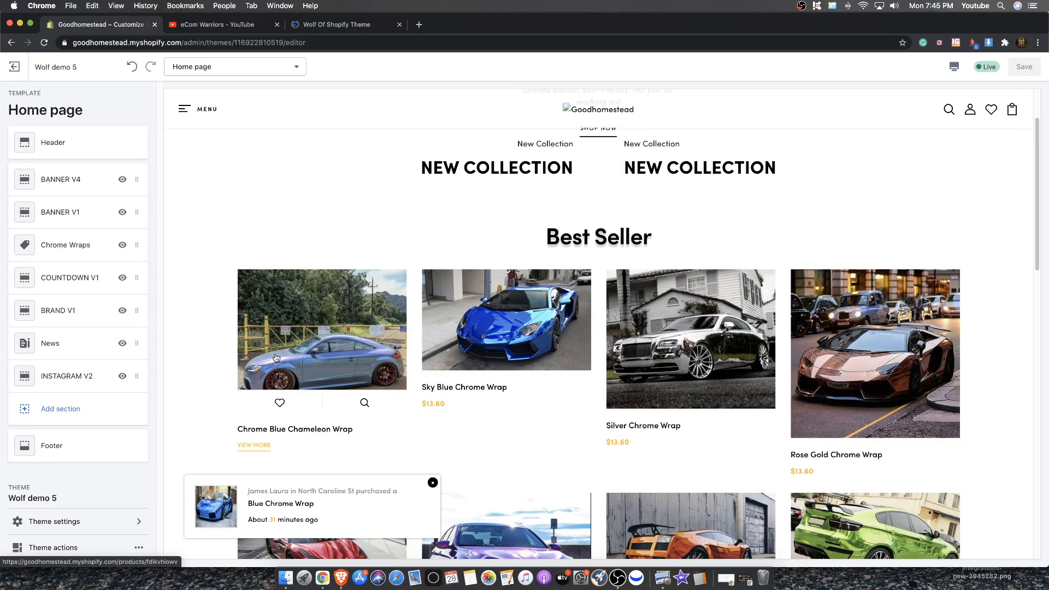
{"action": "scroll", "coordinate": [276, 355], "scroll_direction": "down", "scroll_amount": 3}
{"action": "scroll", "coordinate": [277, 326], "scroll_direction": "down", "scroll_amount": 4}
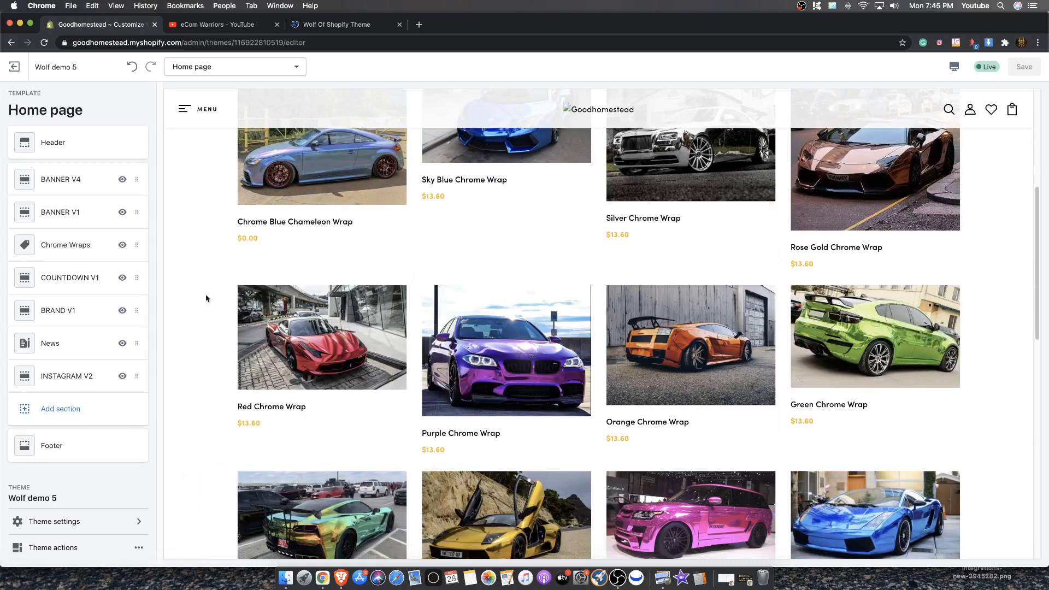
{"action": "scroll", "coordinate": [206, 298], "scroll_direction": "down", "scroll_amount": 1}
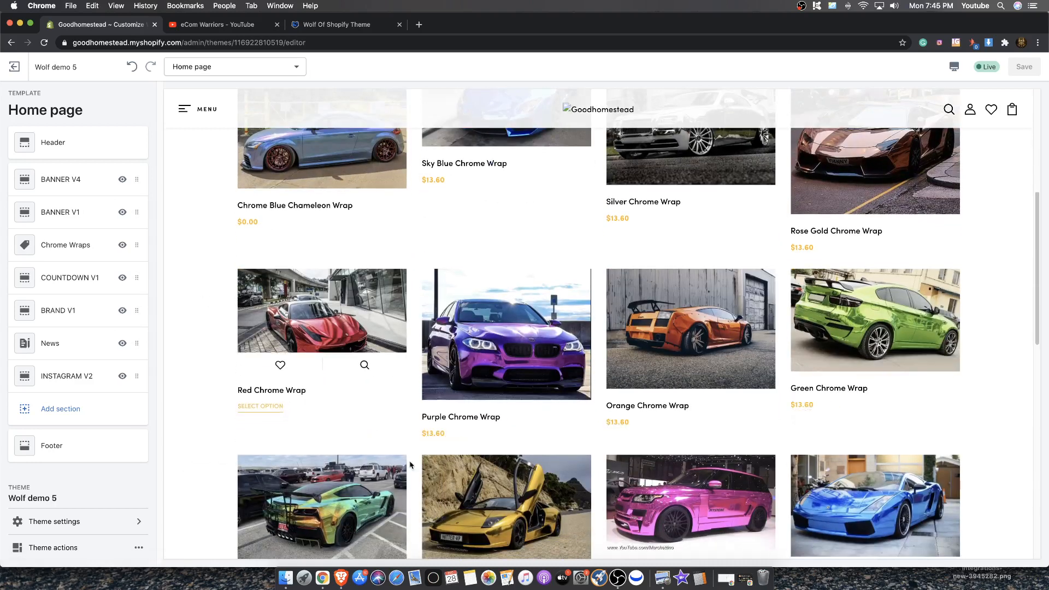
{"action": "scroll", "coordinate": [907, 399], "scroll_direction": "down", "scroll_amount": 1}
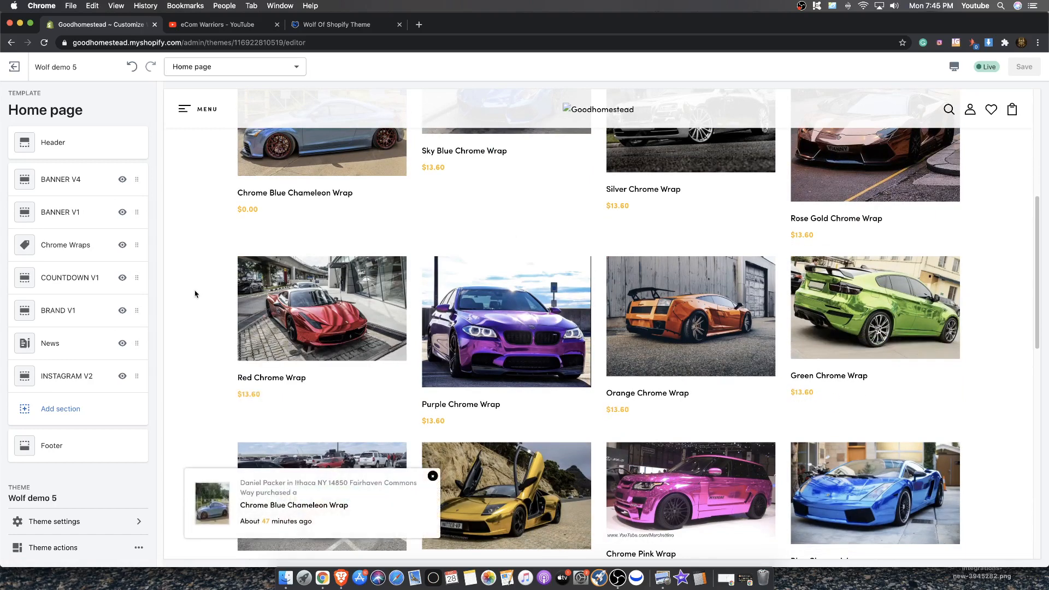
{"action": "scroll", "coordinate": [227, 306], "scroll_direction": "down", "scroll_amount": 5}
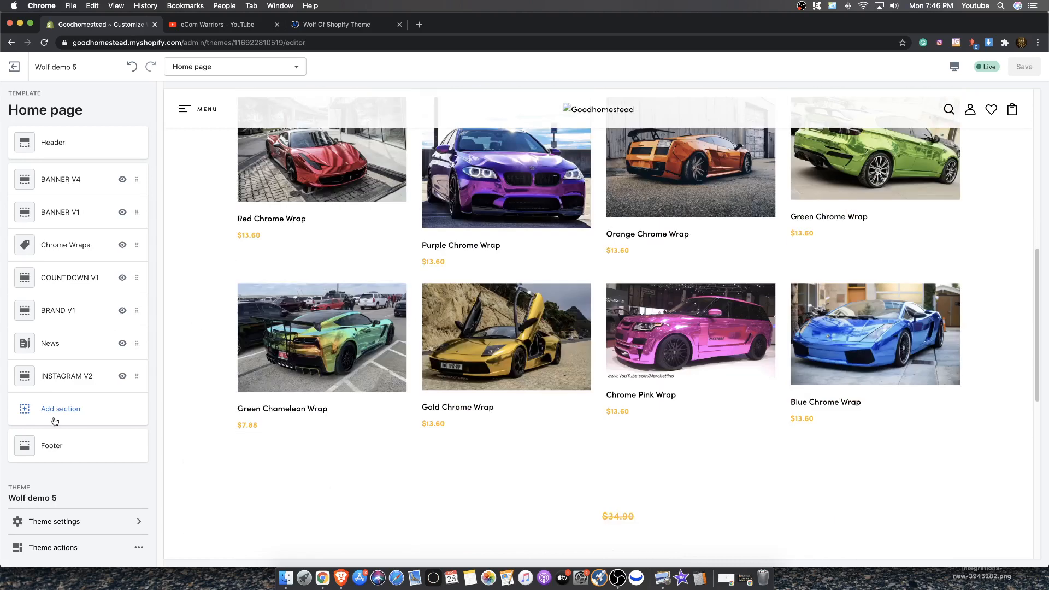
{"action": "scroll", "coordinate": [212, 413], "scroll_direction": "up", "scroll_amount": 1}
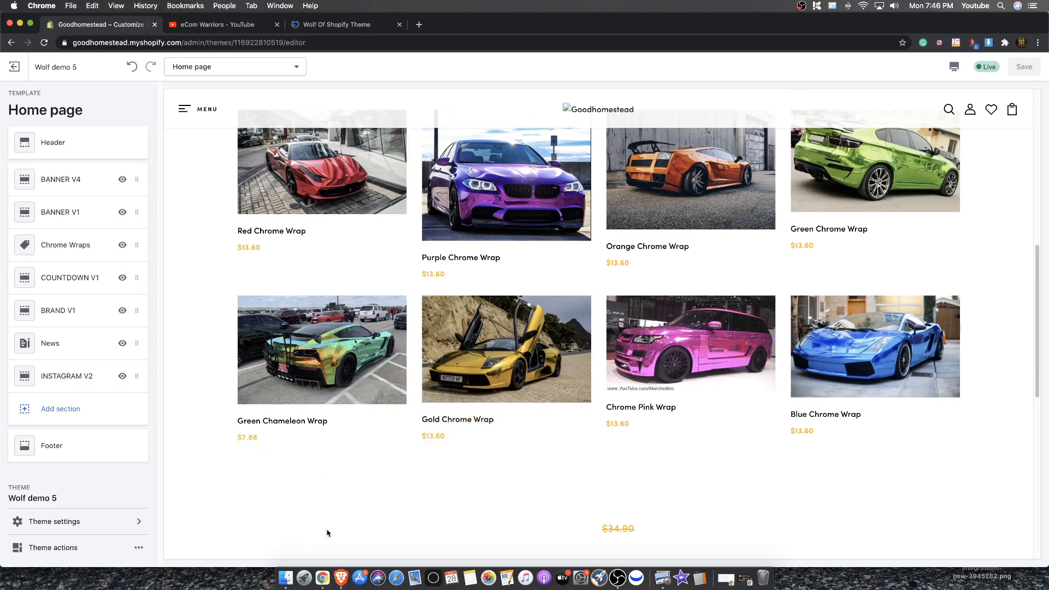
{"action": "scroll", "coordinate": [327, 507], "scroll_direction": "up", "scroll_amount": 3}
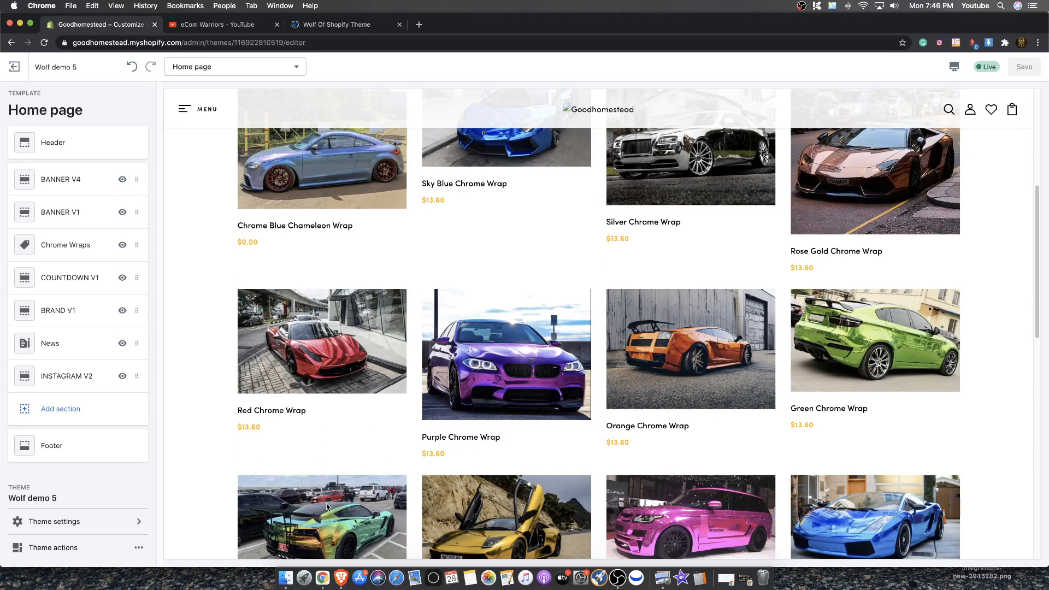
{"action": "scroll", "coordinate": [326, 513], "scroll_direction": "down", "scroll_amount": 1}
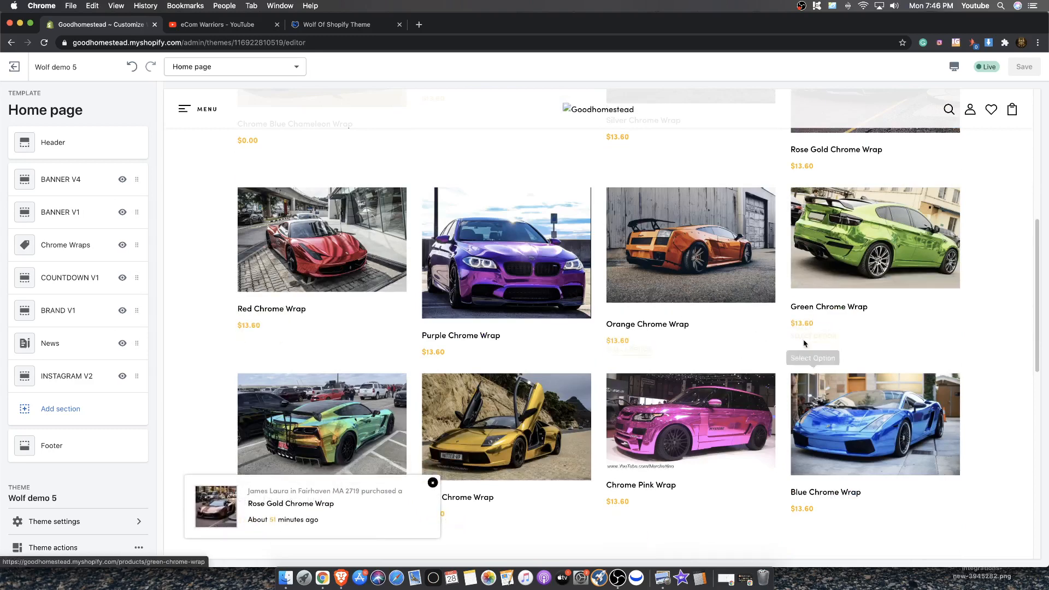
{"action": "scroll", "coordinate": [803, 342], "scroll_direction": "down", "scroll_amount": 2}
{"action": "scroll", "coordinate": [553, 294], "scroll_direction": "up", "scroll_amount": 4}
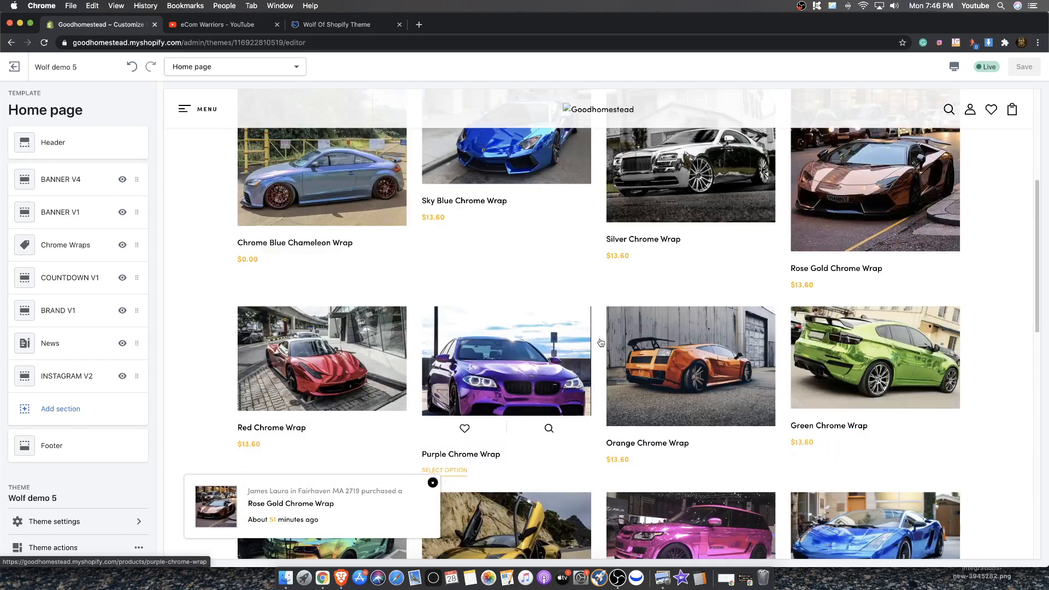
{"action": "scroll", "coordinate": [491, 265], "scroll_direction": "up", "scroll_amount": 3}
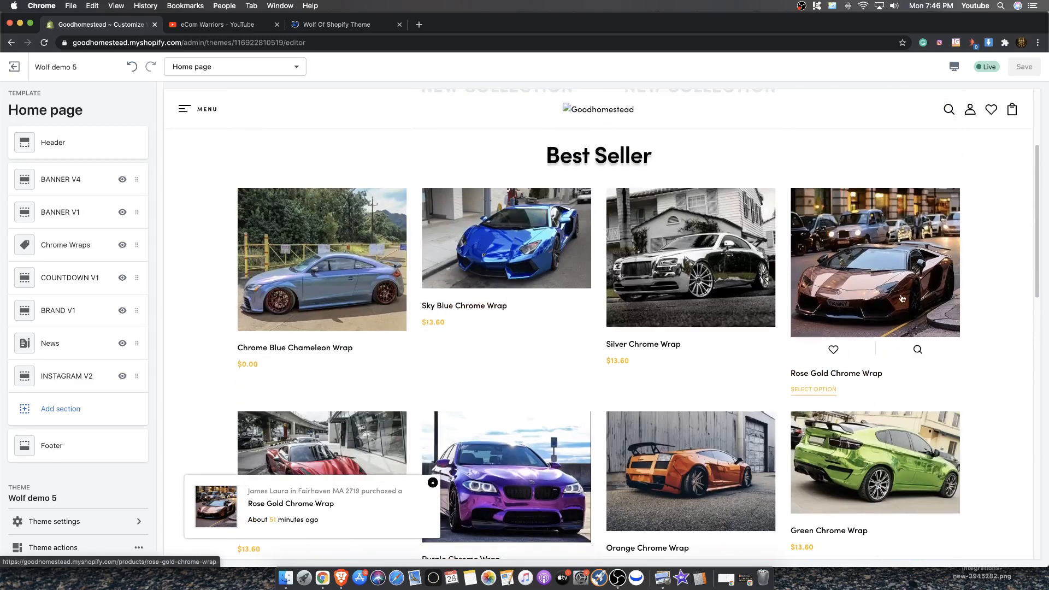
{"action": "scroll", "coordinate": [873, 300], "scroll_direction": "down", "scroll_amount": 4}
{"action": "scroll", "coordinate": [1018, 319], "scroll_direction": "up", "scroll_amount": 1}
{"action": "scroll", "coordinate": [1019, 319], "scroll_direction": "up", "scroll_amount": 3}
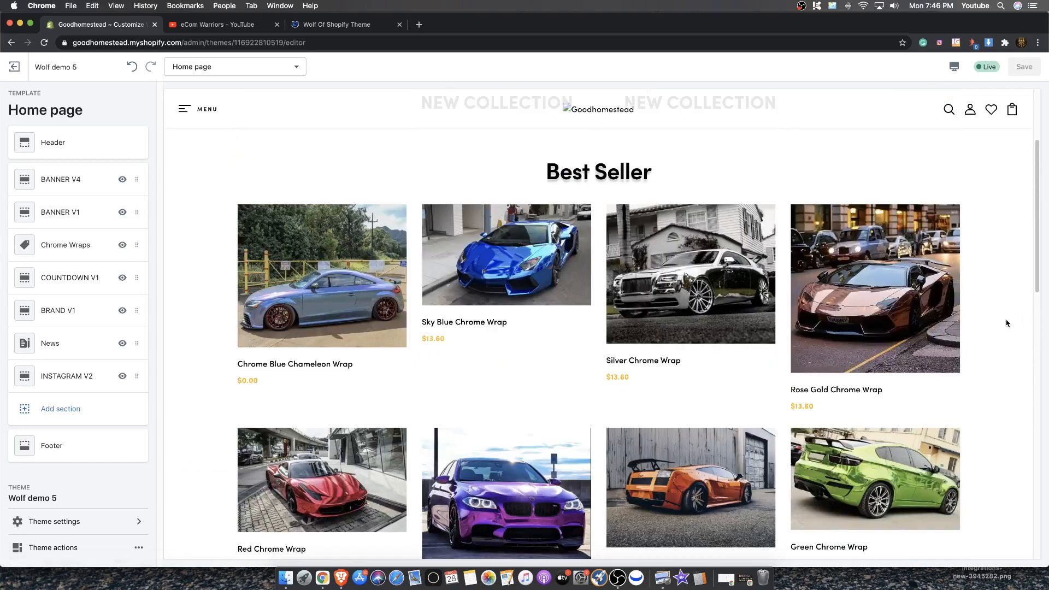
{"action": "scroll", "coordinate": [993, 315], "scroll_direction": "down", "scroll_amount": 1}
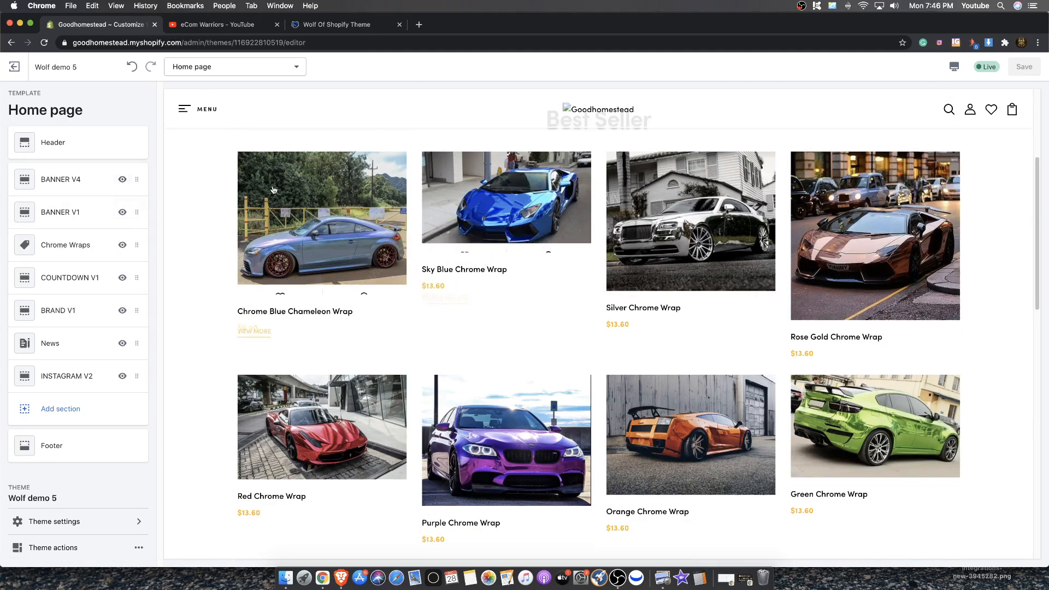
{"action": "scroll", "coordinate": [459, 262], "scroll_direction": "up", "scroll_amount": 5}
{"action": "scroll", "coordinate": [459, 261], "scroll_direction": "down", "scroll_amount": 15}
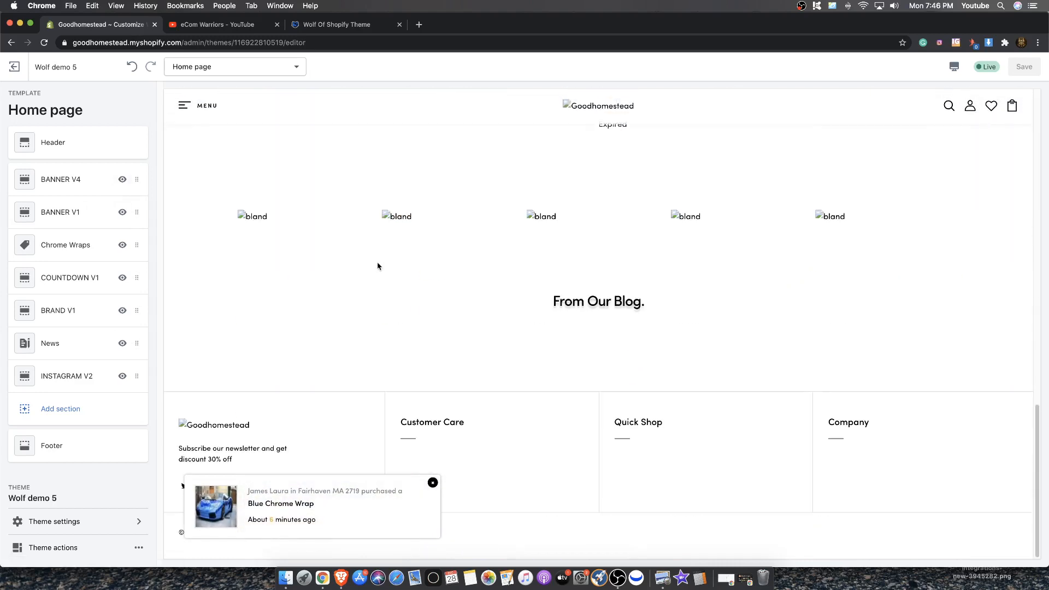
{"action": "scroll", "coordinate": [377, 264], "scroll_direction": "up", "scroll_amount": 15}
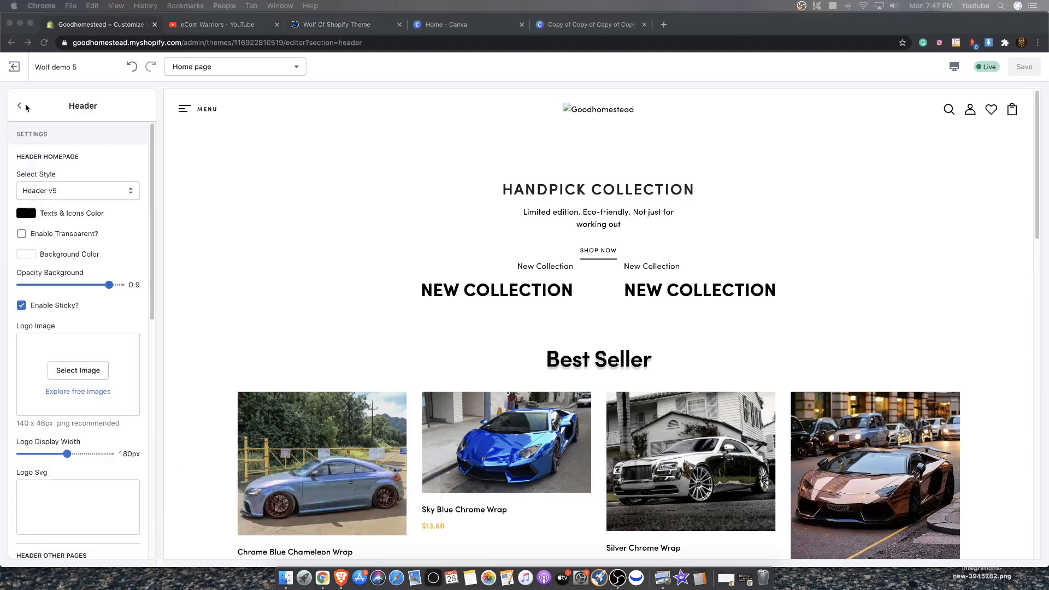
View the logo design in the Canva tab and return to the Header section settings of the editor
{"action": "left_click", "coordinate": [557, 30]}
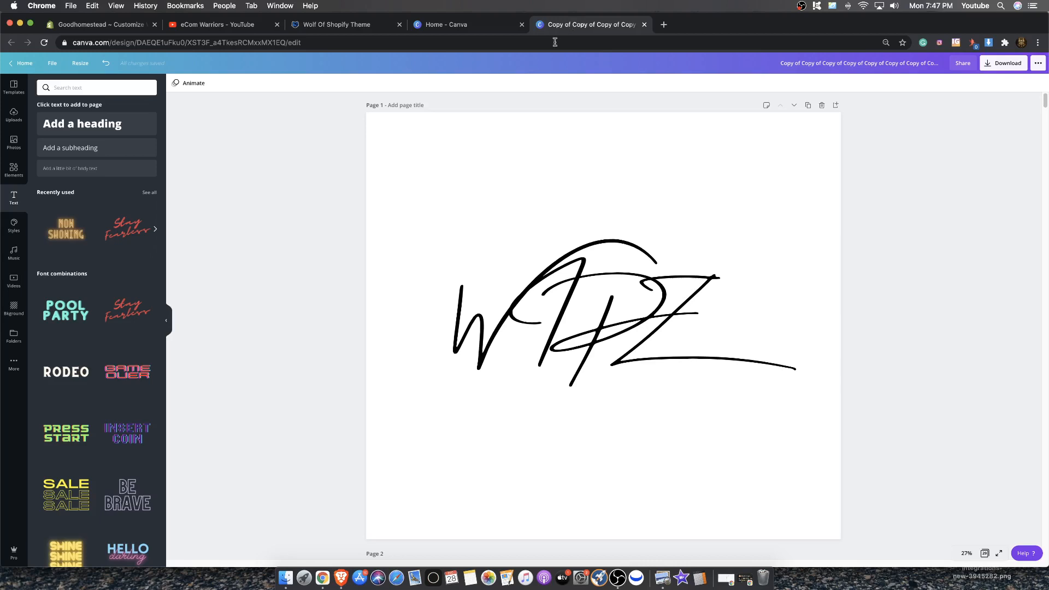
{"action": "left_click", "coordinate": [86, 26]}
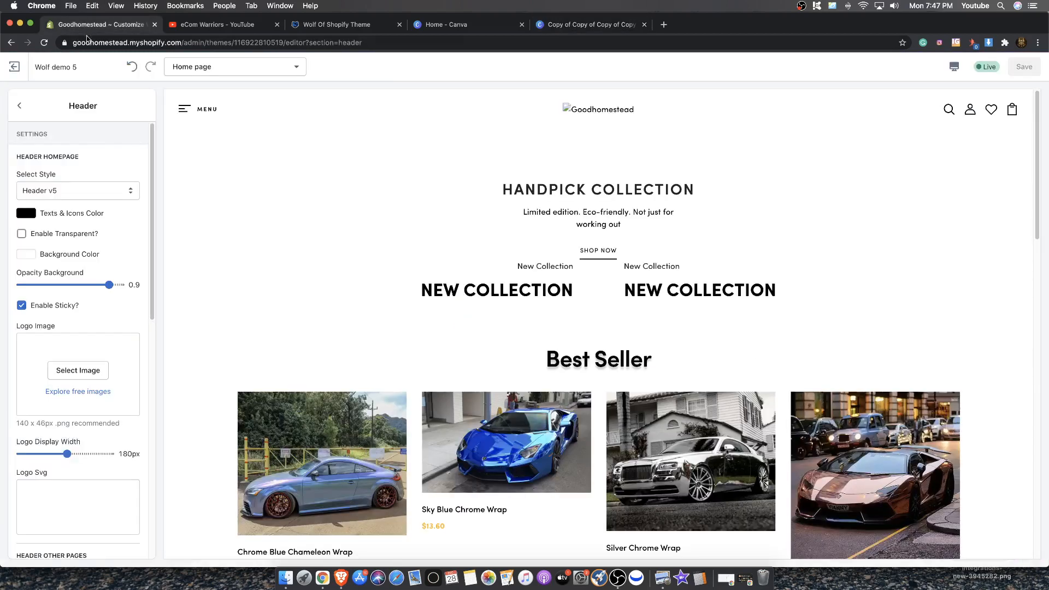
{"action": "left_click", "coordinate": [19, 106]}
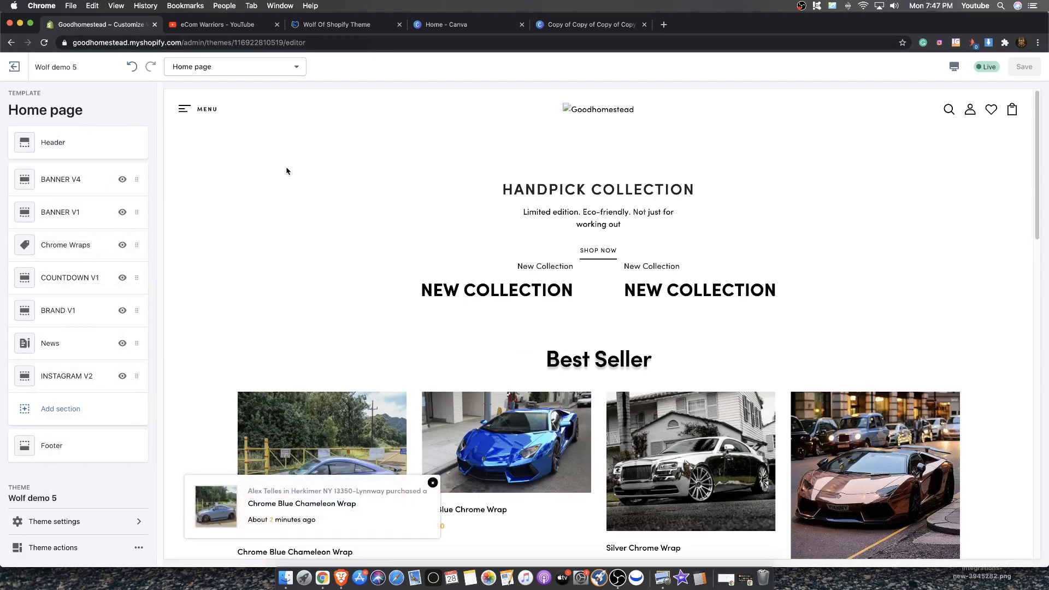
{"action": "left_click", "coordinate": [73, 144]}
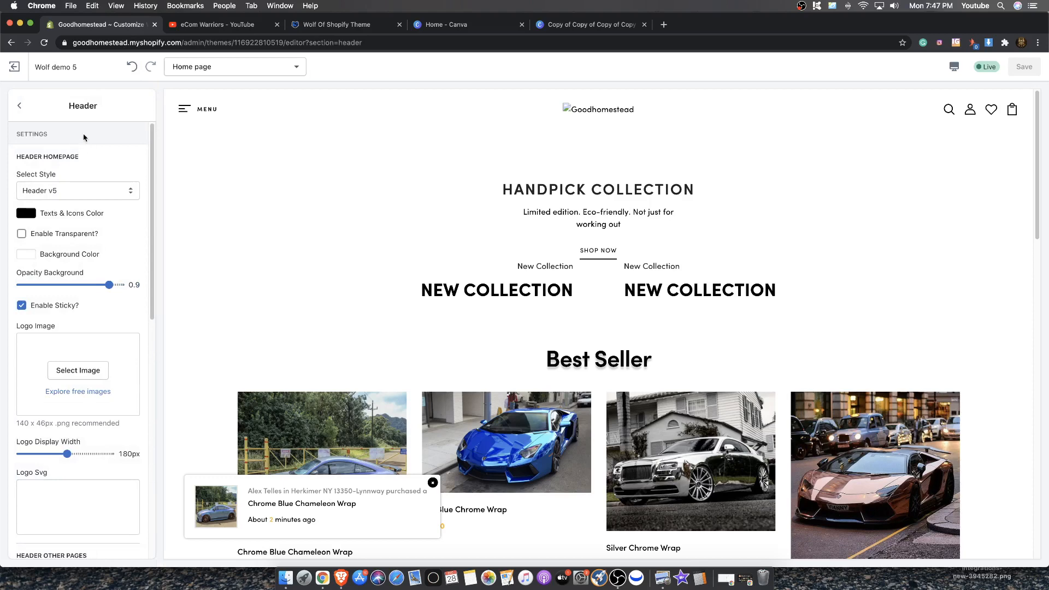
{"action": "left_click", "coordinate": [25, 112]}
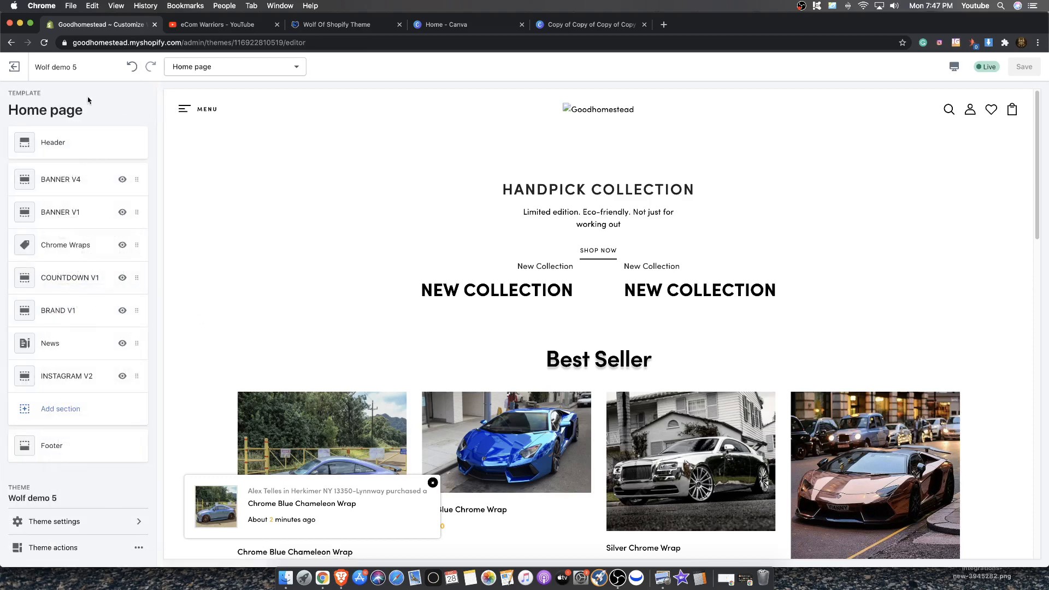
{"action": "left_click", "coordinate": [59, 141]}
{"action": "scroll", "coordinate": [24, 117], "scroll_direction": "down", "scroll_amount": 2}
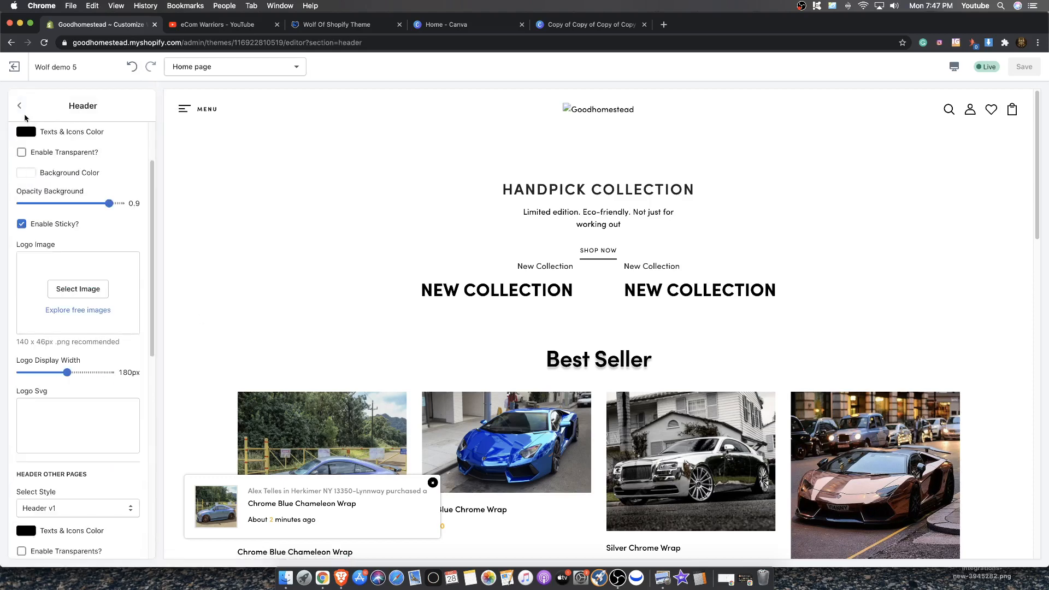
Open the header logo image picker and browse the free stock image categories before returning to the library
{"action": "left_click", "coordinate": [82, 289]}
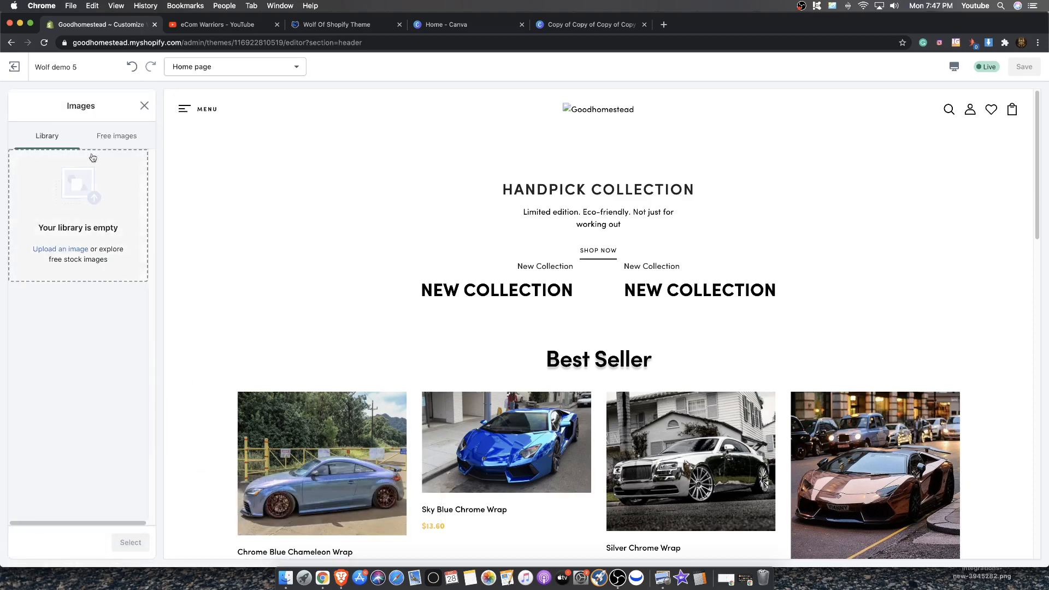
{"action": "left_click", "coordinate": [107, 141]}
{"action": "scroll", "coordinate": [104, 260], "scroll_direction": "down", "scroll_amount": 5}
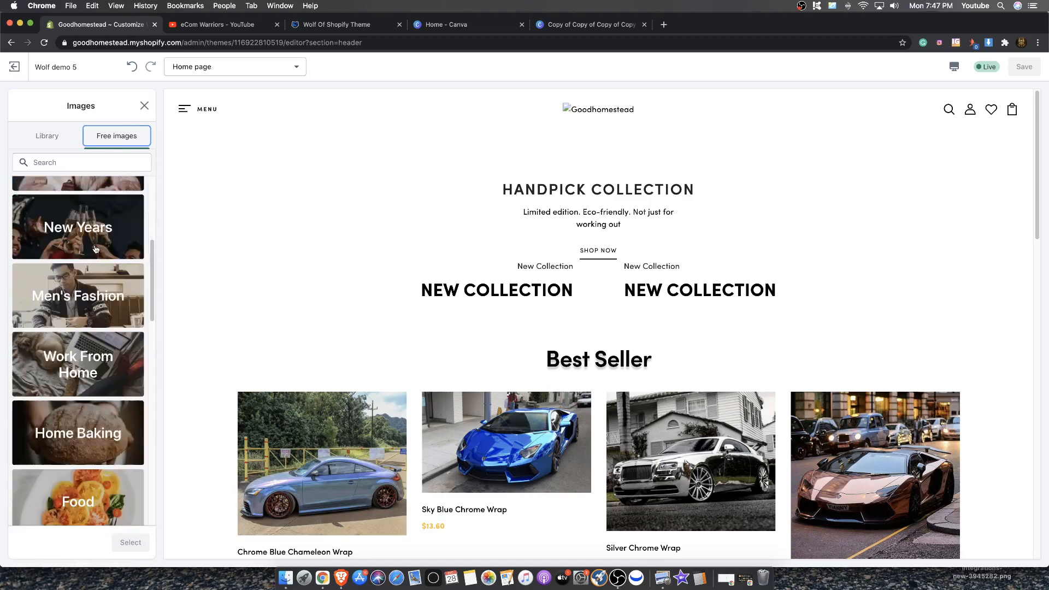
{"action": "scroll", "coordinate": [104, 260], "scroll_direction": "down", "scroll_amount": 4}
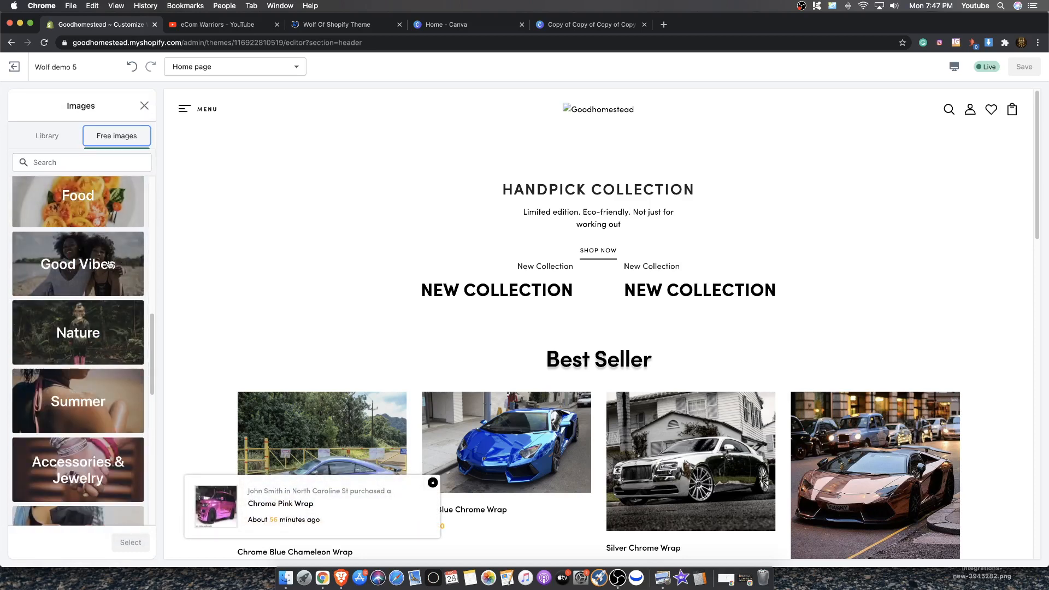
{"action": "left_click", "coordinate": [110, 264]}
{"action": "scroll", "coordinate": [153, 286], "scroll_direction": "down", "scroll_amount": 1}
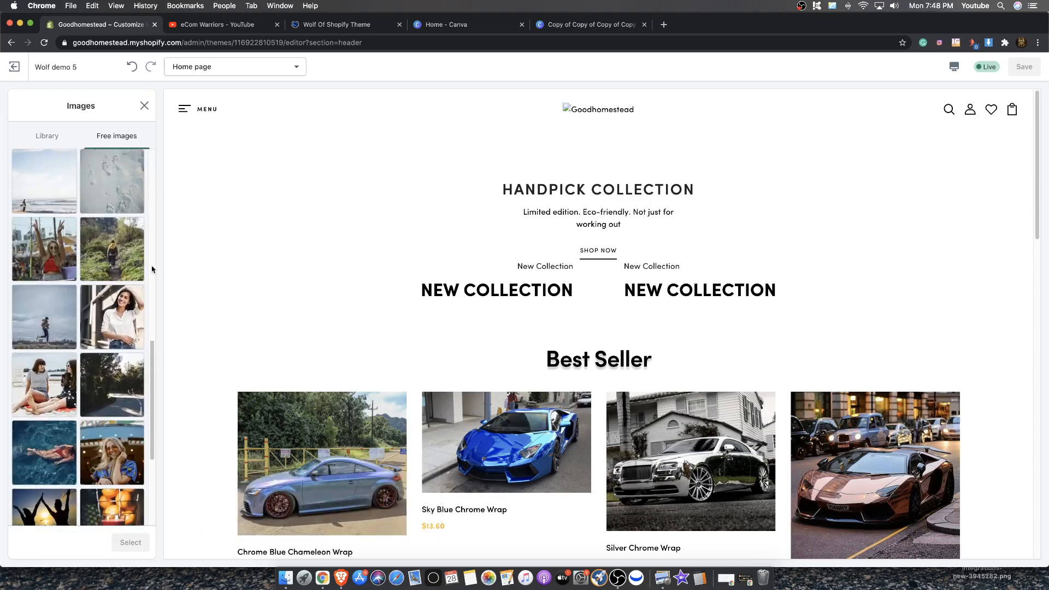
{"action": "scroll", "coordinate": [105, 246], "scroll_direction": "up", "scroll_amount": 10}
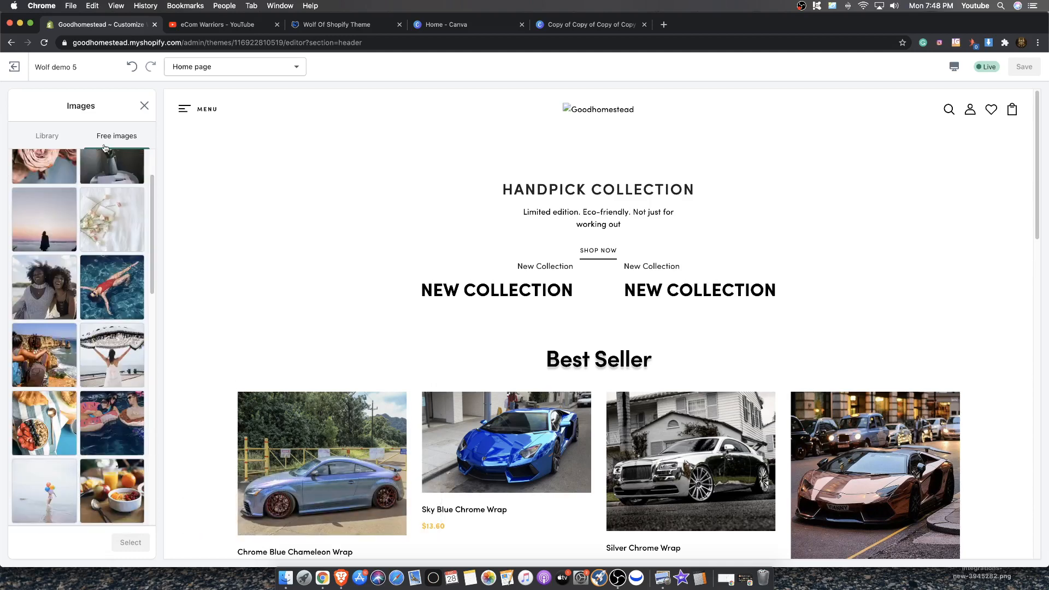
{"action": "left_click", "coordinate": [47, 136]}
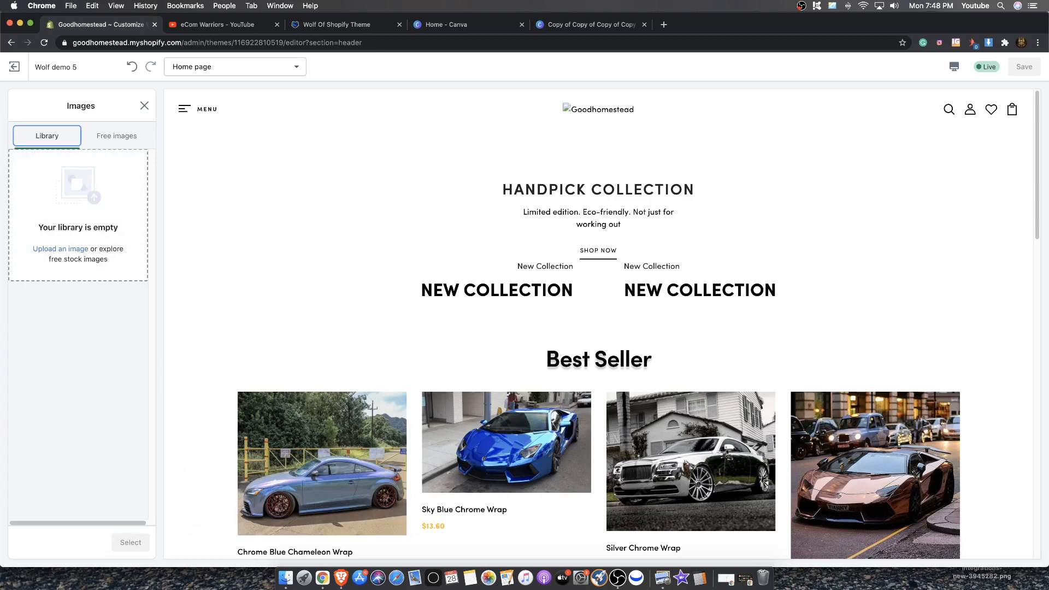
Upload the logo file from Finder, select it as the header logo image, and set the logo display width to 115px
{"action": "left_click", "coordinate": [285, 579]}
{"action": "left_click_drag", "start_coordinate": [508, 99], "coordinate": [0, 28]}
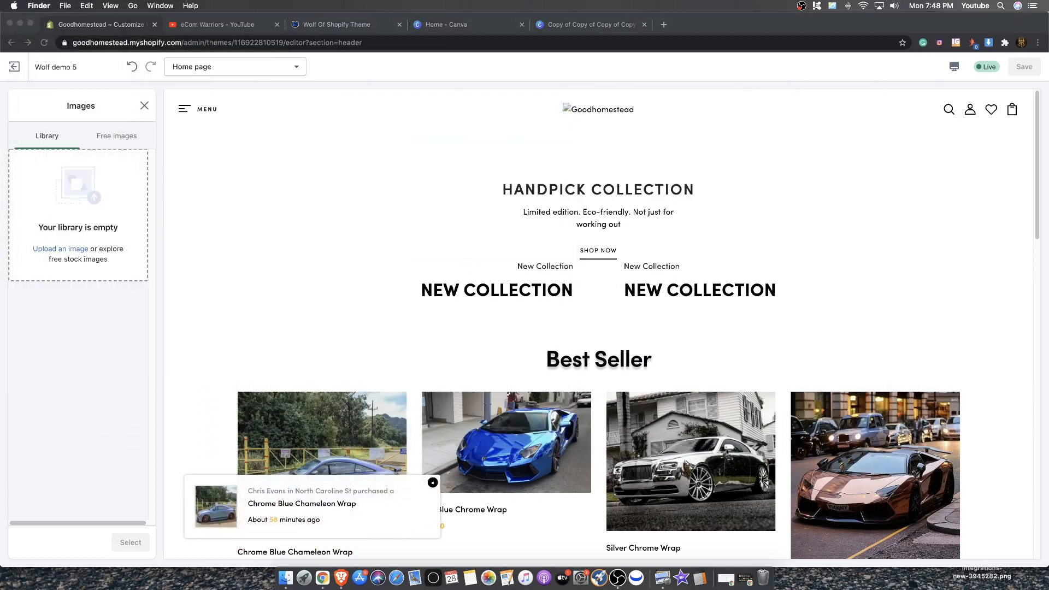
{"action": "left_click_drag", "start_coordinate": [0, 180], "coordinate": [99, 221]}
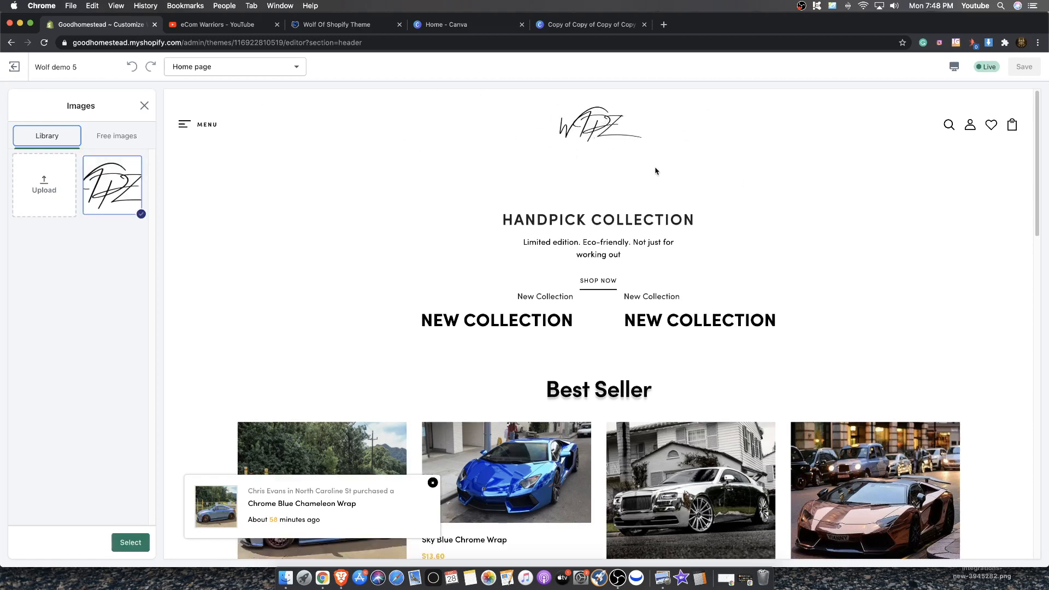
{"action": "left_click", "coordinate": [130, 542]}
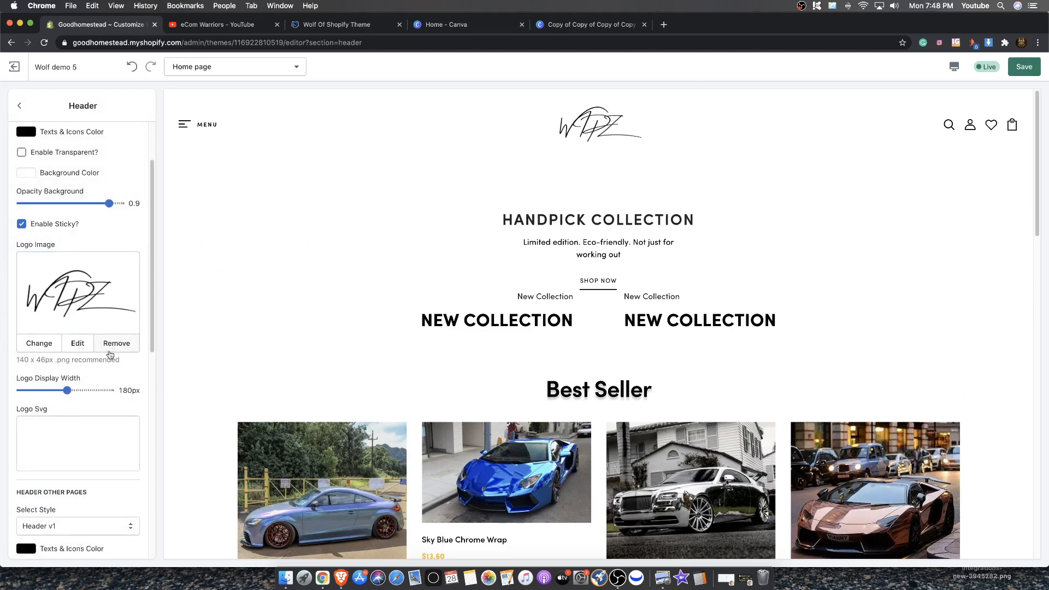
{"action": "left_click_drag", "start_coordinate": [67, 390], "coordinate": [44, 390]}
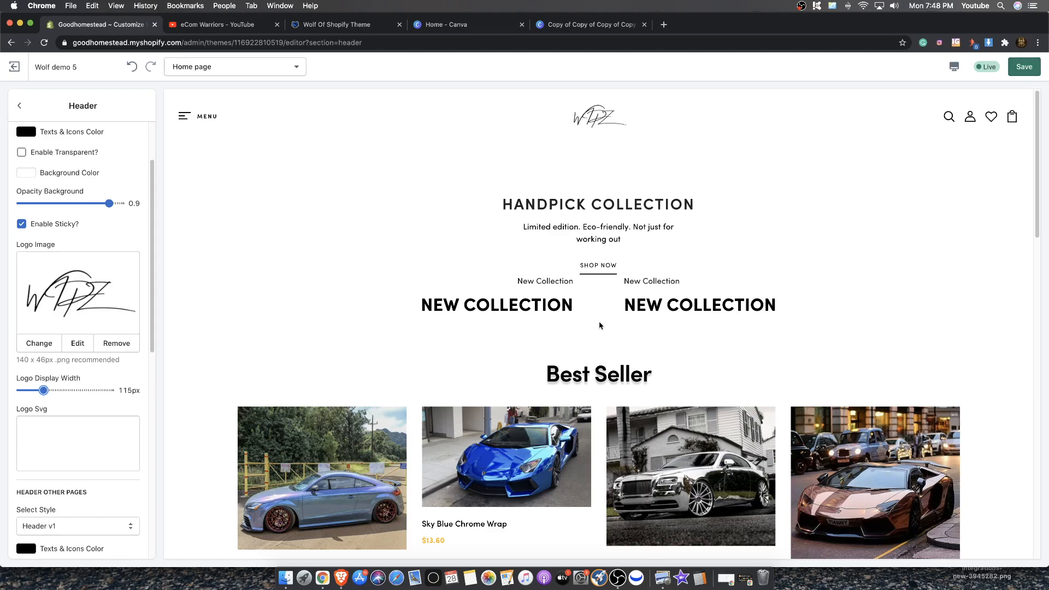
Save the header logo changes and scroll the home page preview to check the logo in the header
{"action": "left_click", "coordinate": [1018, 66]}
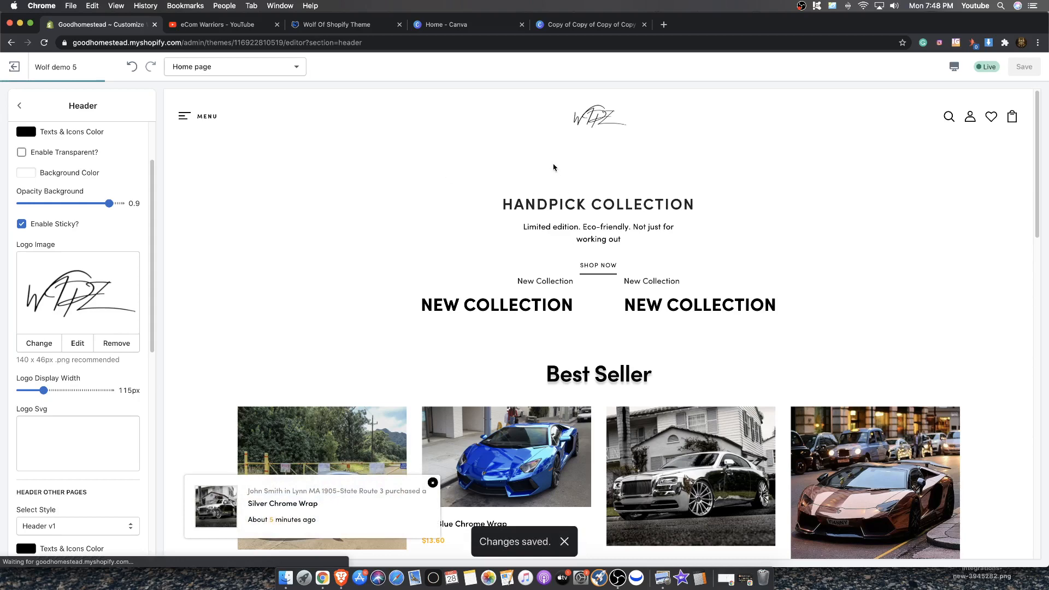
{"action": "scroll", "coordinate": [546, 186], "scroll_direction": "down", "scroll_amount": 3}
{"action": "scroll", "coordinate": [584, 258], "scroll_direction": "up", "scroll_amount": 3}
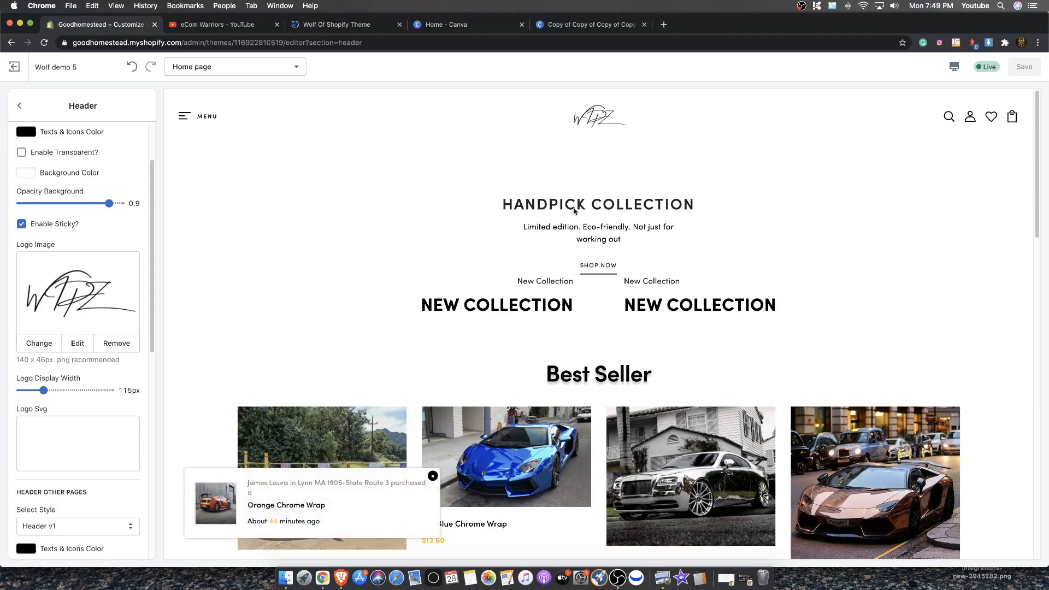
{"action": "scroll", "coordinate": [416, 175], "scroll_direction": "down", "scroll_amount": 5}
{"action": "scroll", "coordinate": [503, 133], "scroll_direction": "up", "scroll_amount": 5}
{"action": "scroll", "coordinate": [598, 98], "scroll_direction": "down", "scroll_amount": 3}
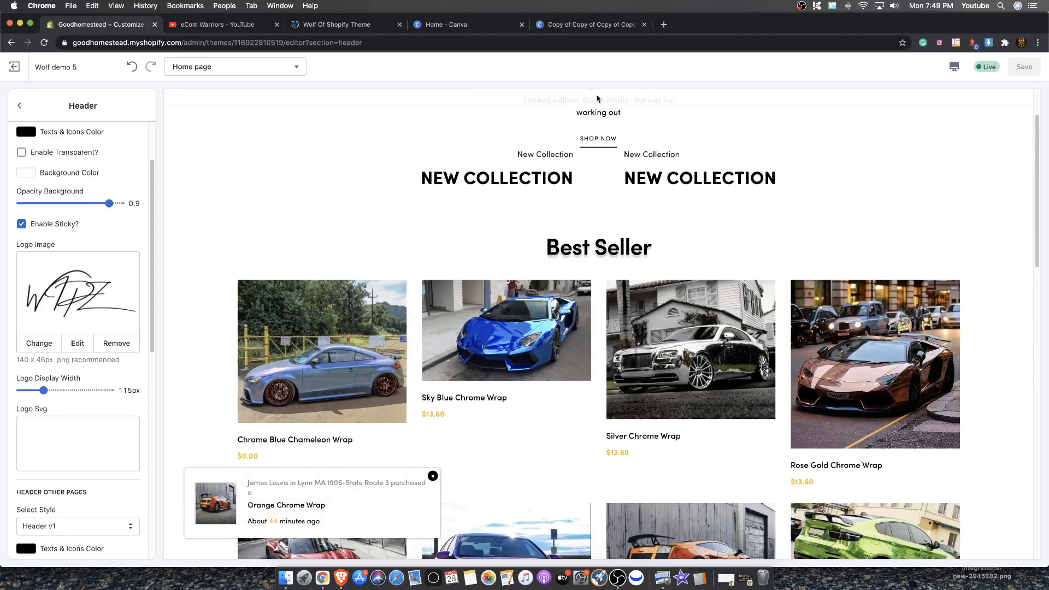
{"action": "scroll", "coordinate": [448, 172], "scroll_direction": "up", "scroll_amount": 1}
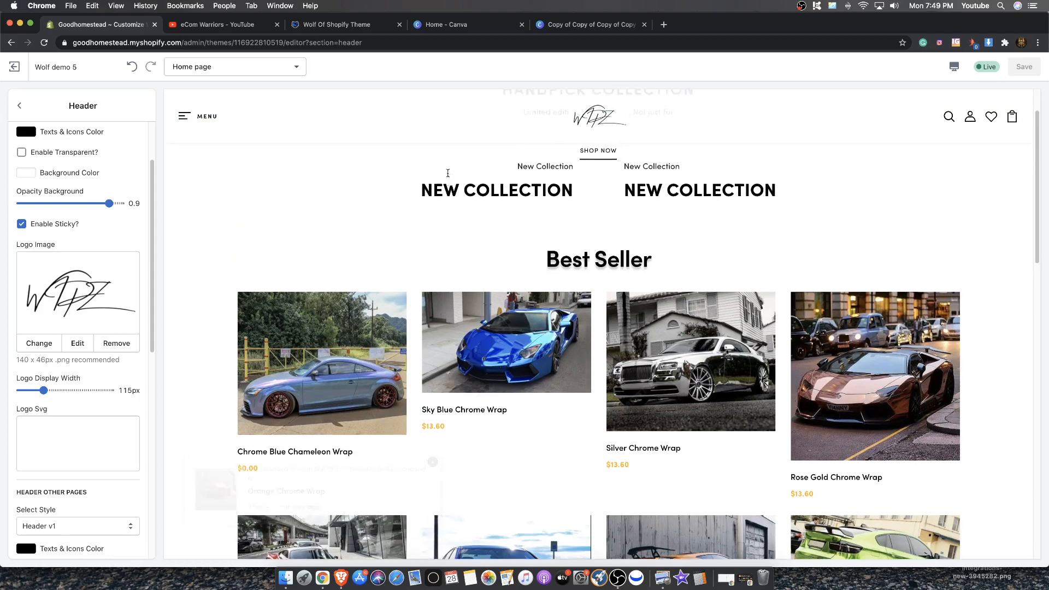
{"action": "scroll", "coordinate": [448, 173], "scroll_direction": "up", "scroll_amount": 2}
{"action": "scroll", "coordinate": [616, 239], "scroll_direction": "down", "scroll_amount": 12}
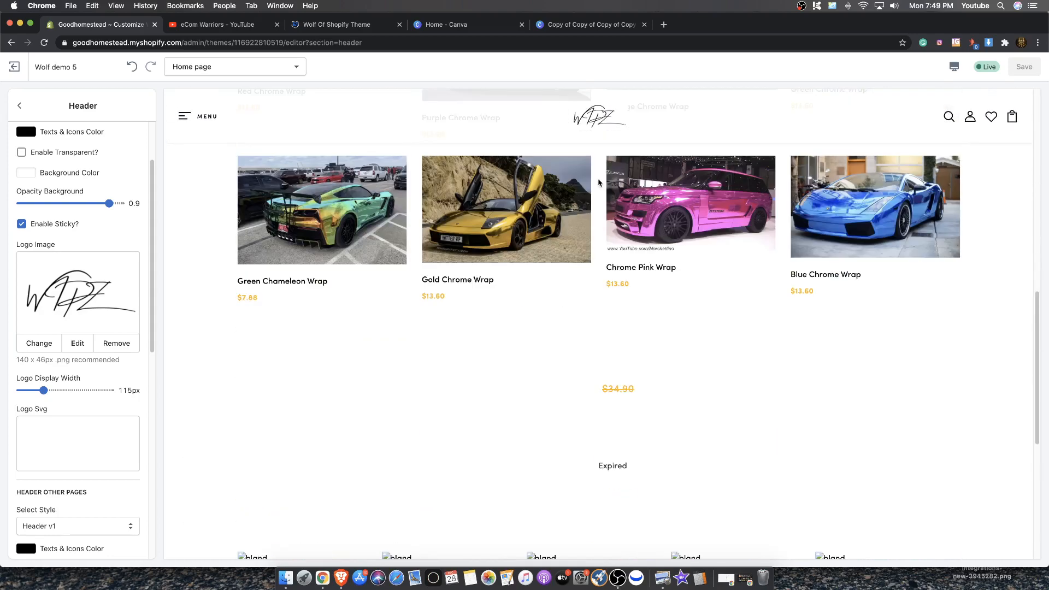
{"action": "scroll", "coordinate": [595, 180], "scroll_direction": "up", "scroll_amount": 10}
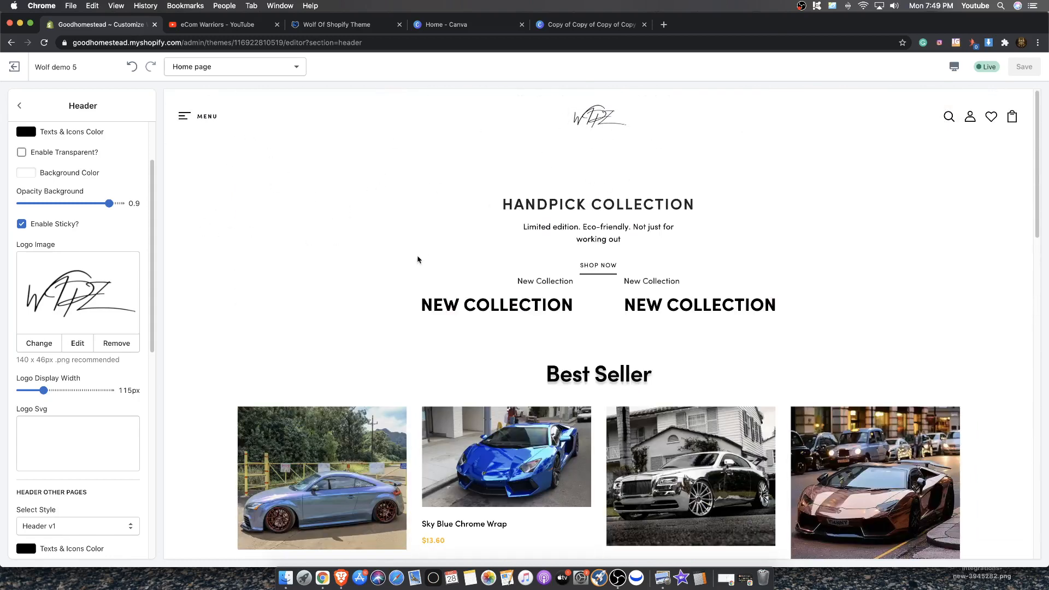
{"action": "scroll", "coordinate": [418, 260], "scroll_direction": "down", "scroll_amount": 5}
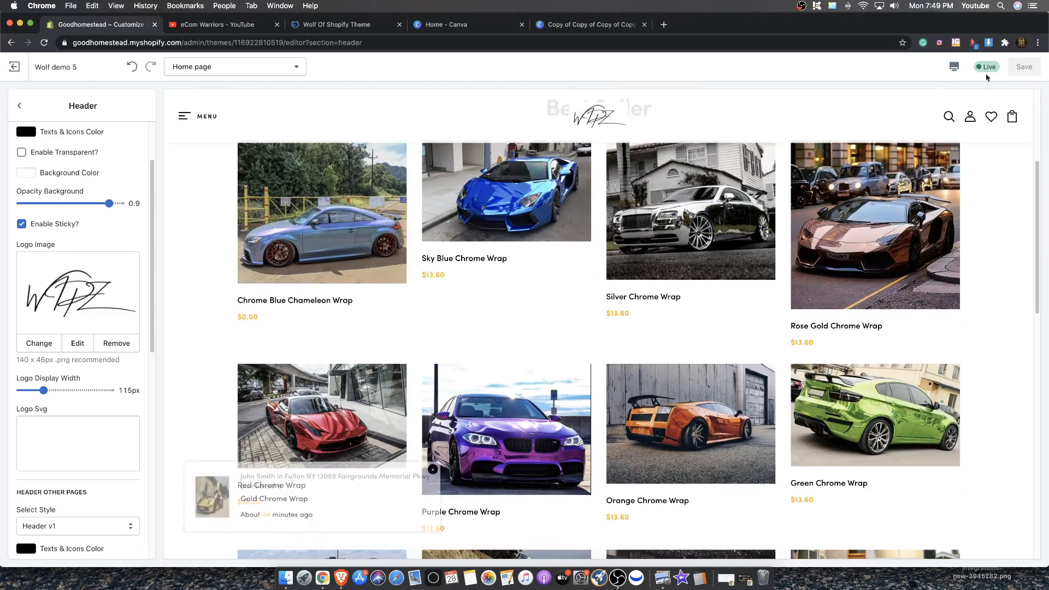
{"action": "scroll", "coordinate": [569, 257], "scroll_direction": "down", "scroll_amount": 10}
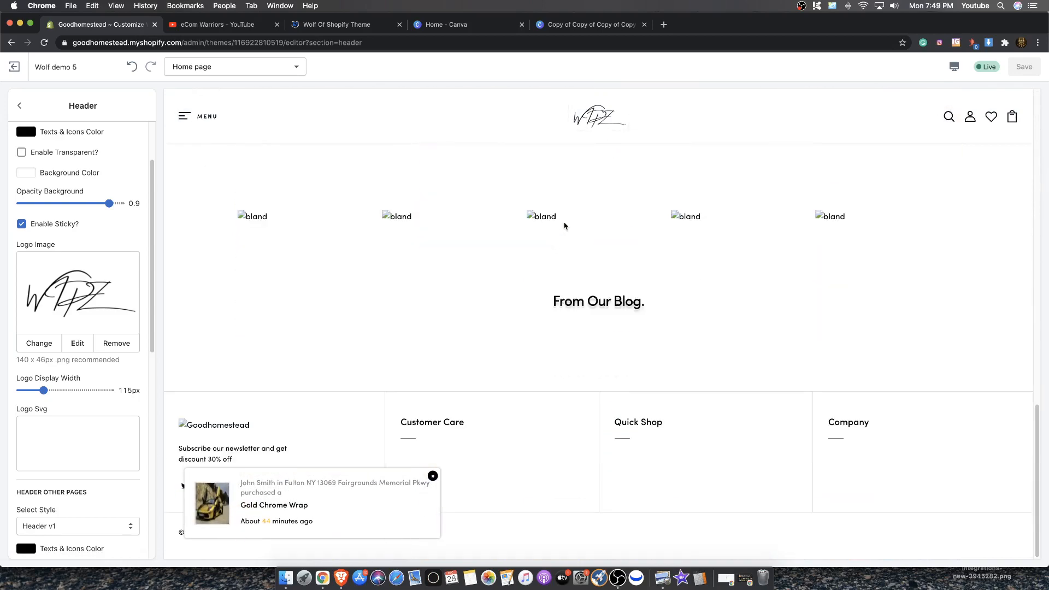
{"action": "scroll", "coordinate": [564, 225], "scroll_direction": "up", "scroll_amount": 10}
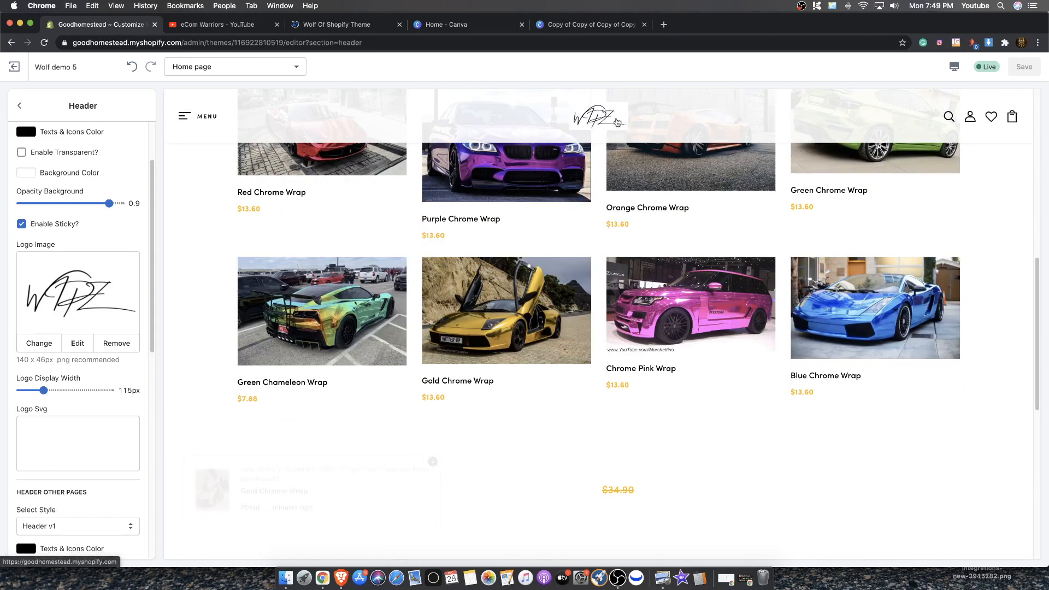
Compare the logo design in the Canva tab with the store header and return to the theme editor
{"action": "left_click", "coordinate": [588, 24]}
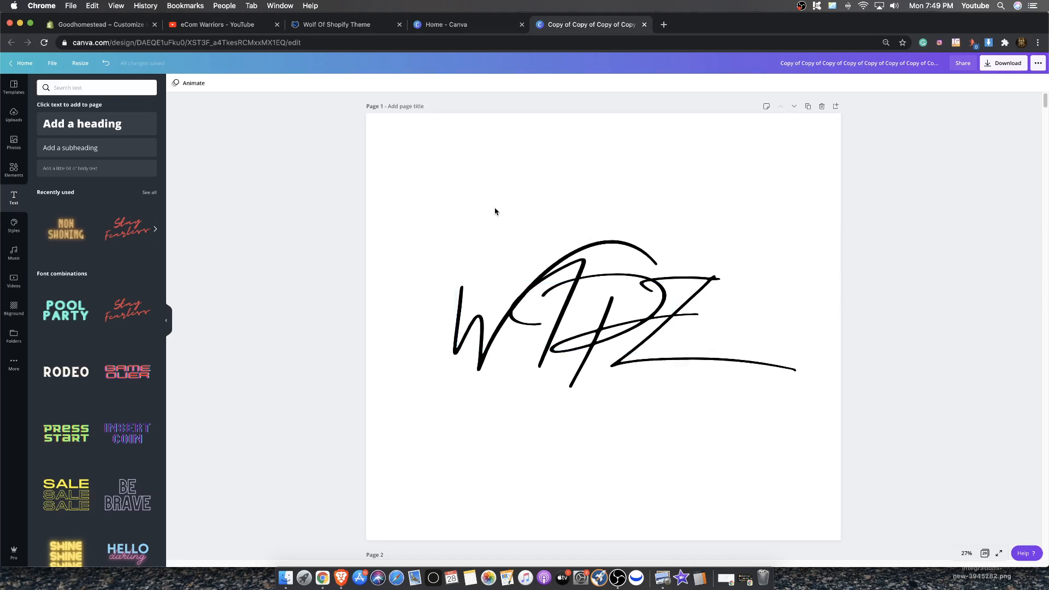
{"action": "scroll", "coordinate": [495, 211], "scroll_direction": "down", "scroll_amount": 2}
{"action": "scroll", "coordinate": [493, 207], "scroll_direction": "up", "scroll_amount": 2}
{"action": "left_click", "coordinate": [140, 25]}
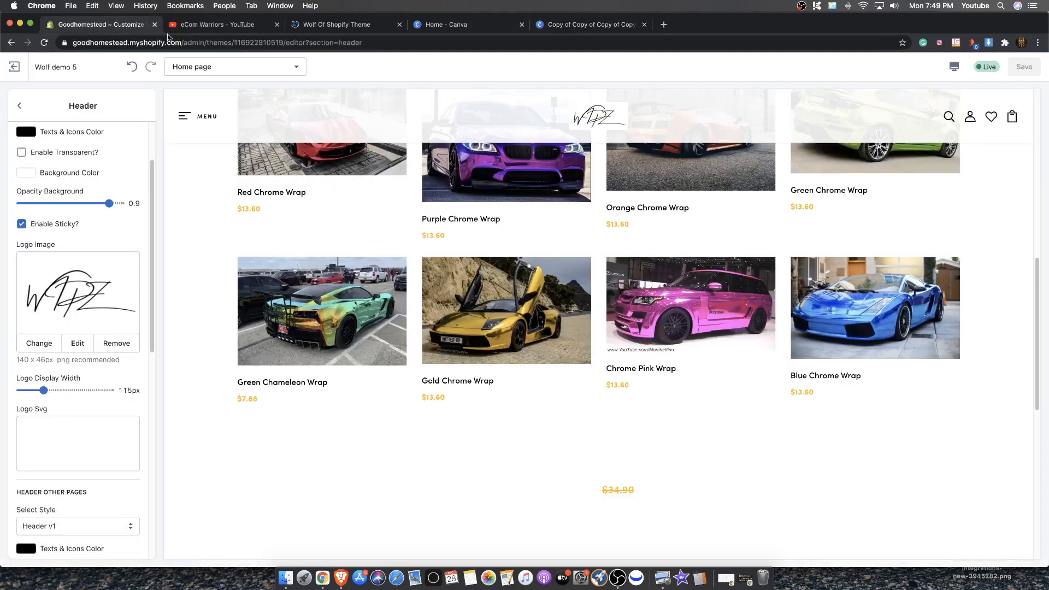
Try to change the homepage header background color to a light grey #F9F9F9
{"action": "scroll", "coordinate": [87, 218], "scroll_direction": "up", "scroll_amount": 3}
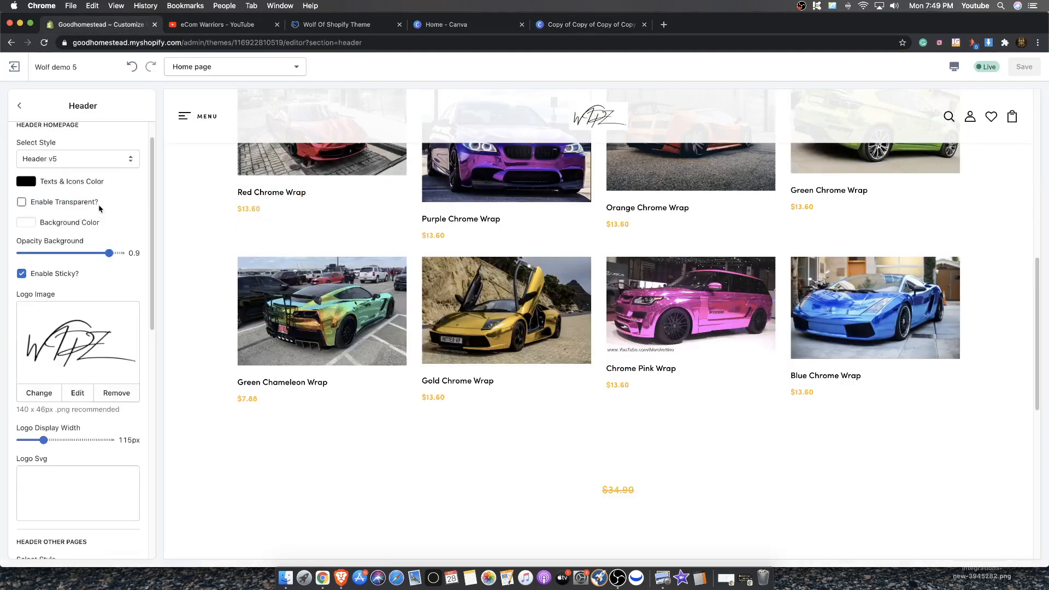
{"action": "left_click", "coordinate": [33, 256]}
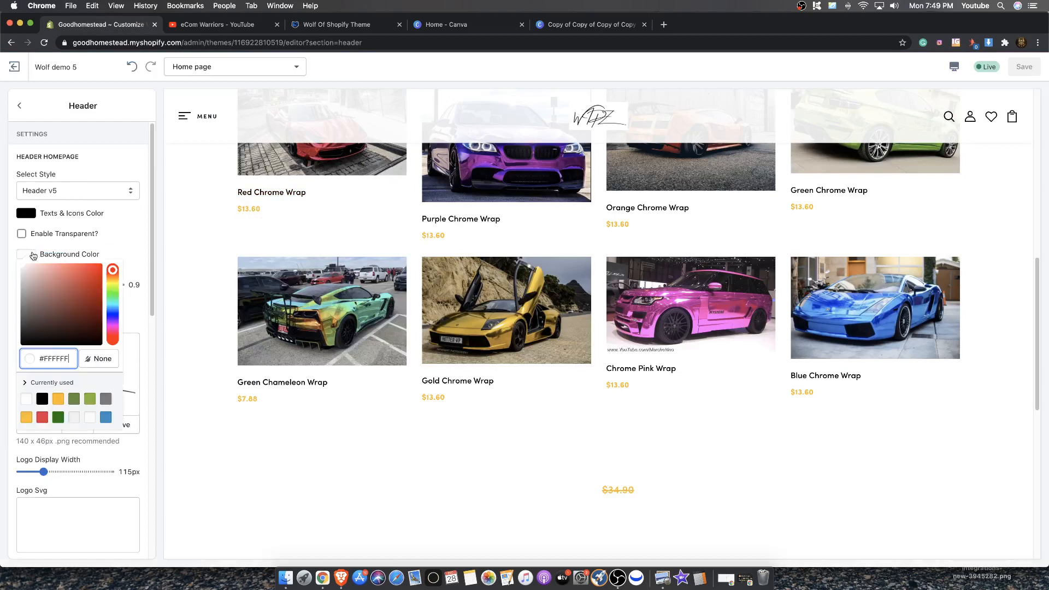
{"action": "left_click", "coordinate": [58, 317]}
{"action": "left_click_drag", "start_coordinate": [76, 325], "coordinate": [15, 260]}
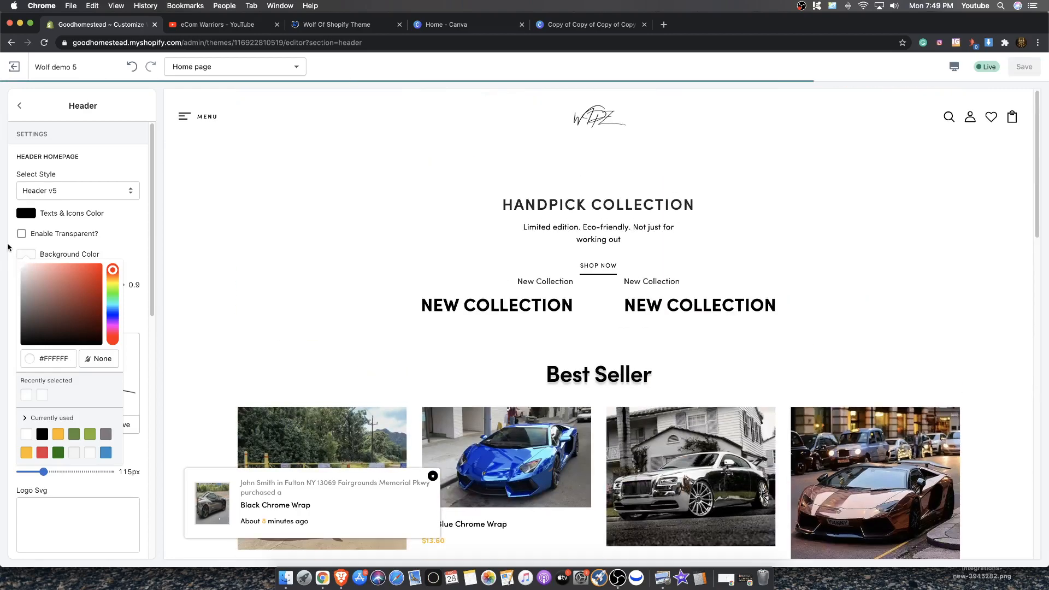
{"action": "left_click", "coordinate": [9, 241]}
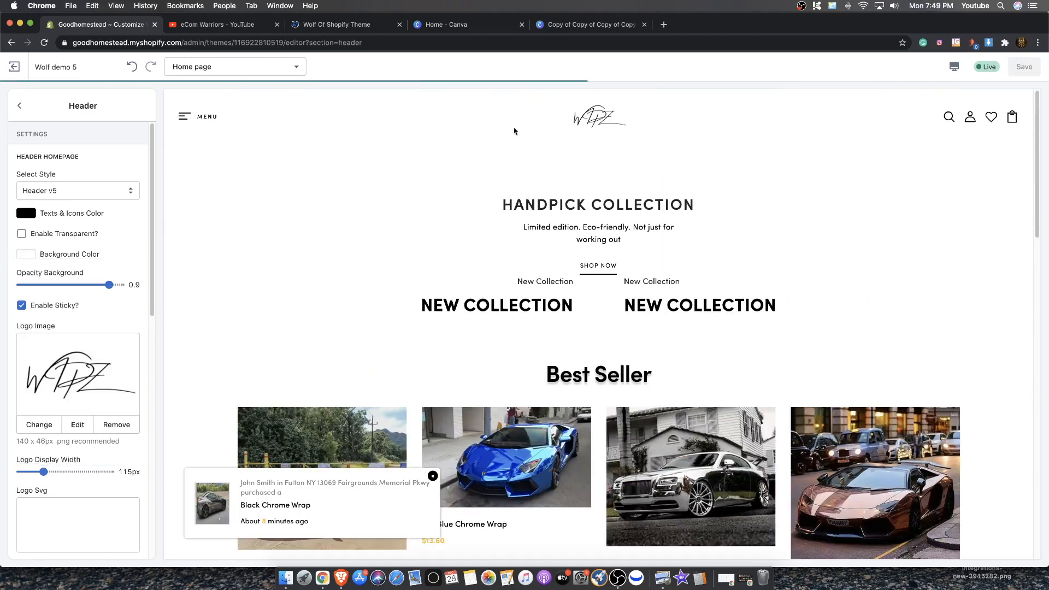
Scroll the home page preview to examine how the header behaves while scrolling
{"action": "scroll", "coordinate": [590, 161], "scroll_direction": "down", "scroll_amount": 4}
{"action": "scroll", "coordinate": [612, 172], "scroll_direction": "down", "scroll_amount": 5}
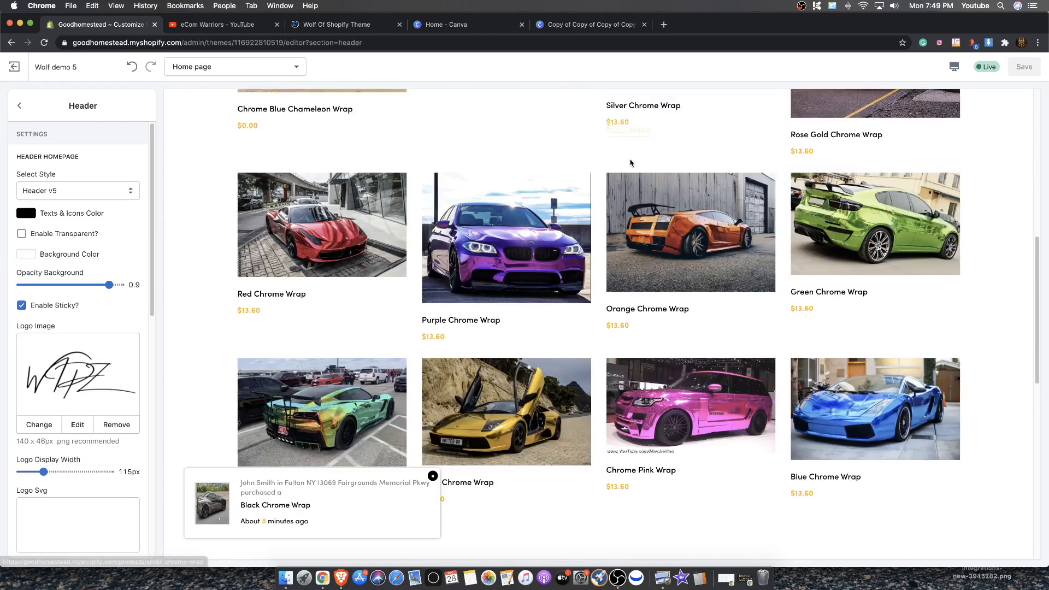
{"action": "scroll", "coordinate": [627, 162], "scroll_direction": "up", "scroll_amount": 3}
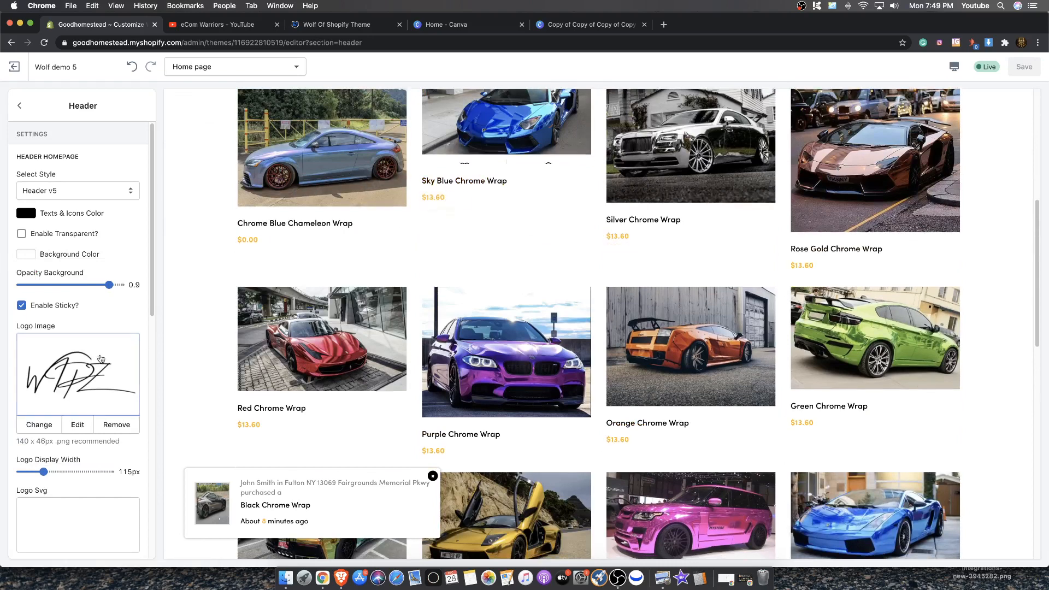
{"action": "scroll", "coordinate": [76, 377], "scroll_direction": "down", "scroll_amount": 1}
{"action": "scroll", "coordinate": [597, 226], "scroll_direction": "down", "scroll_amount": 8}
{"action": "scroll", "coordinate": [597, 226], "scroll_direction": "up", "scroll_amount": 10}
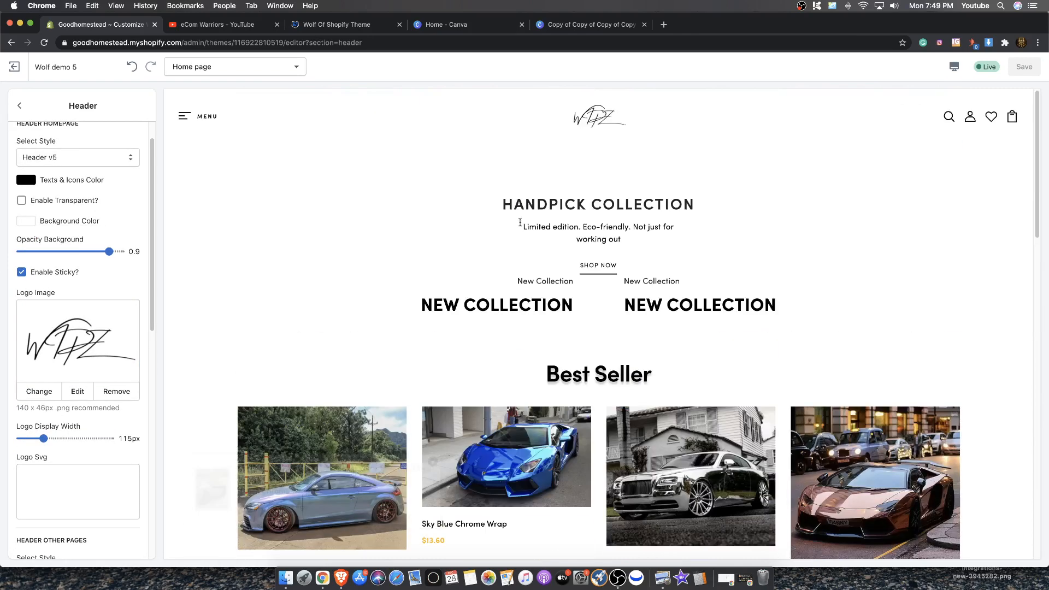
{"action": "scroll", "coordinate": [115, 279], "scroll_direction": "up", "scroll_amount": 1}
{"action": "scroll", "coordinate": [113, 282], "scroll_direction": "down", "scroll_amount": 3}
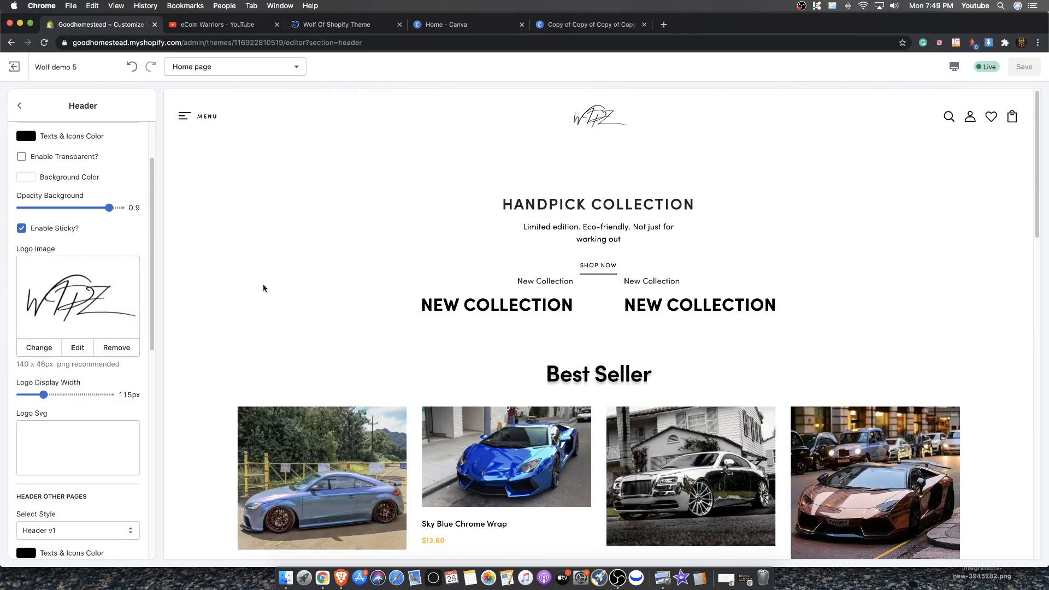
{"action": "scroll", "coordinate": [233, 120], "scroll_direction": "down", "scroll_amount": 2}
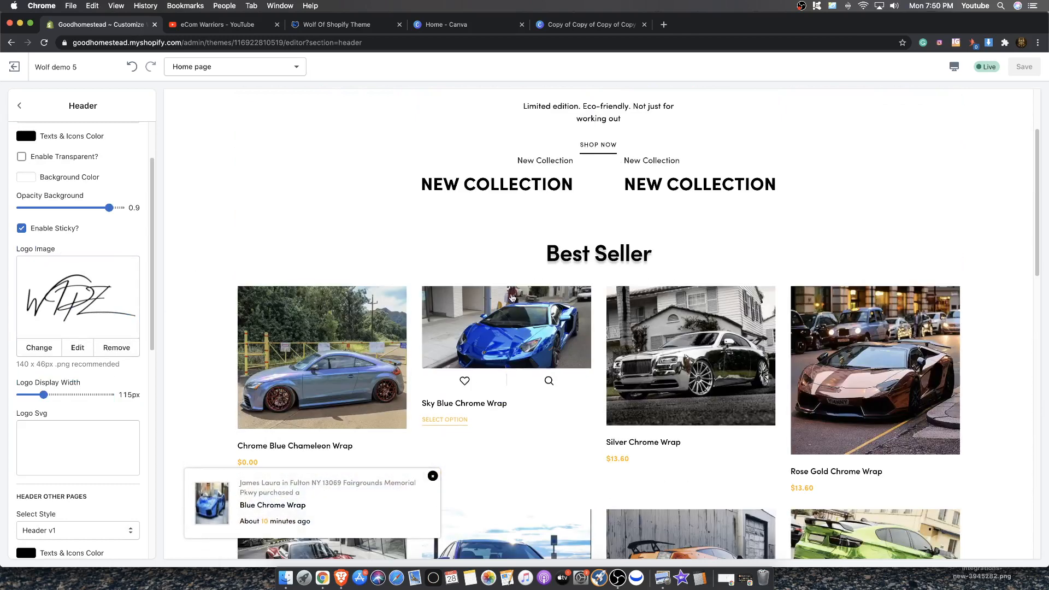
{"action": "scroll", "coordinate": [170, 105], "scroll_direction": "up", "scroll_amount": 2}
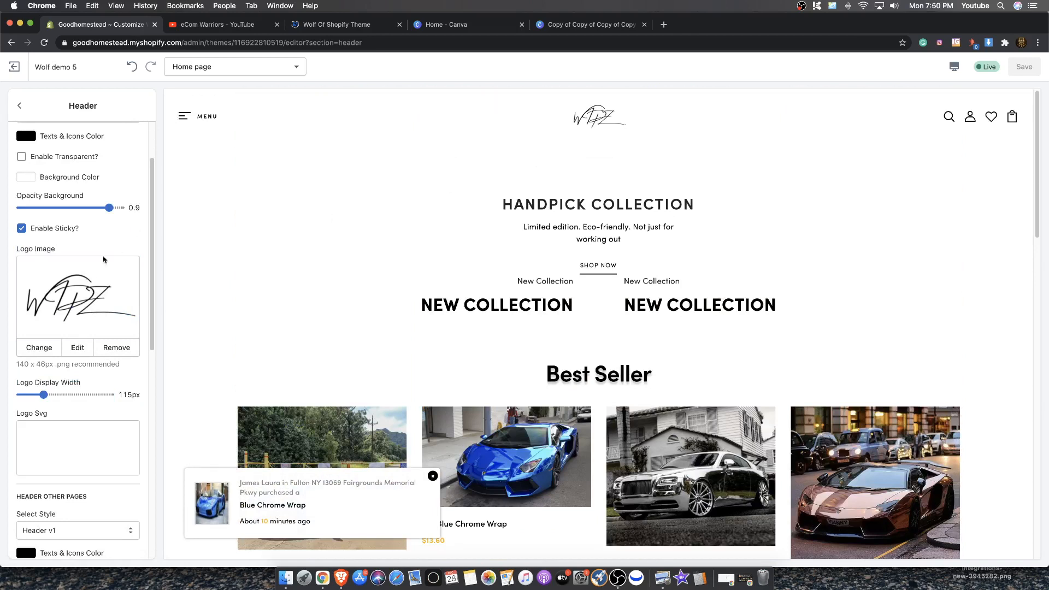
Disable the sticky header option, check the preview while scrolling, and save the theme
{"action": "left_click", "coordinate": [22, 228]}
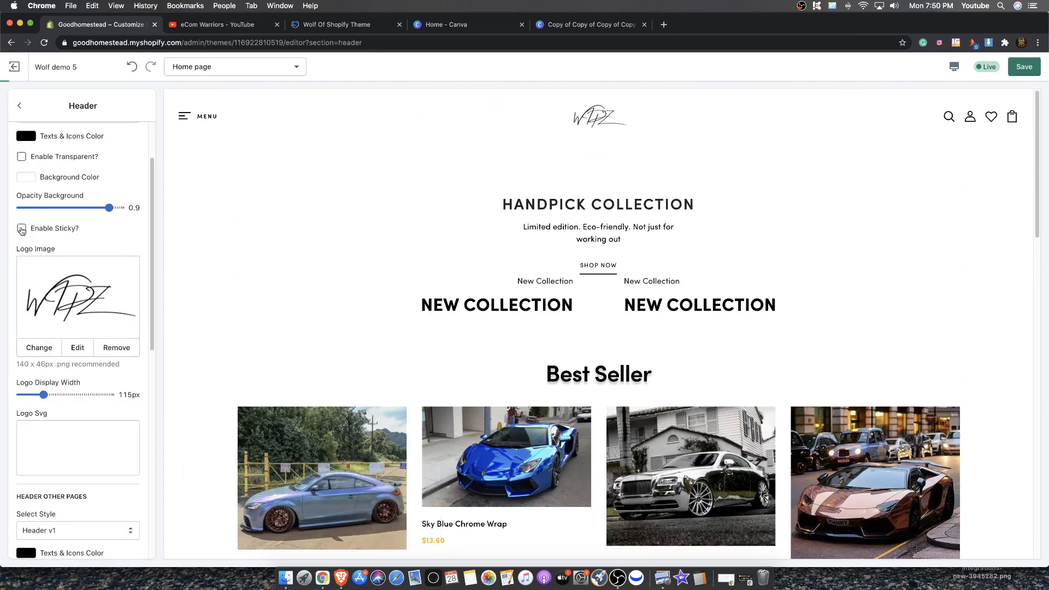
{"action": "scroll", "coordinate": [473, 305], "scroll_direction": "down", "scroll_amount": 5}
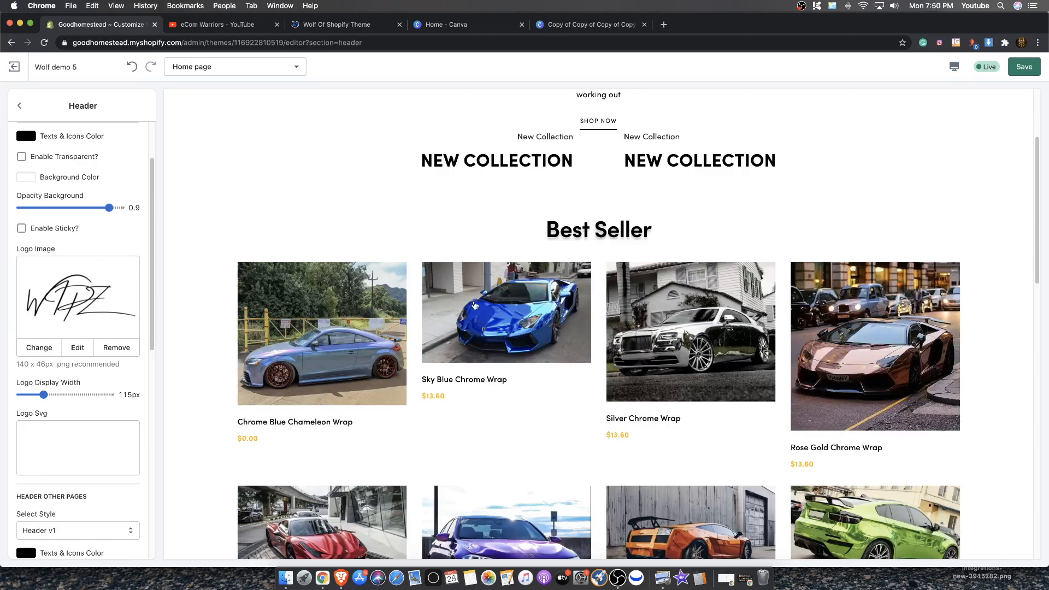
{"action": "scroll", "coordinate": [418, 212], "scroll_direction": "down", "scroll_amount": 4}
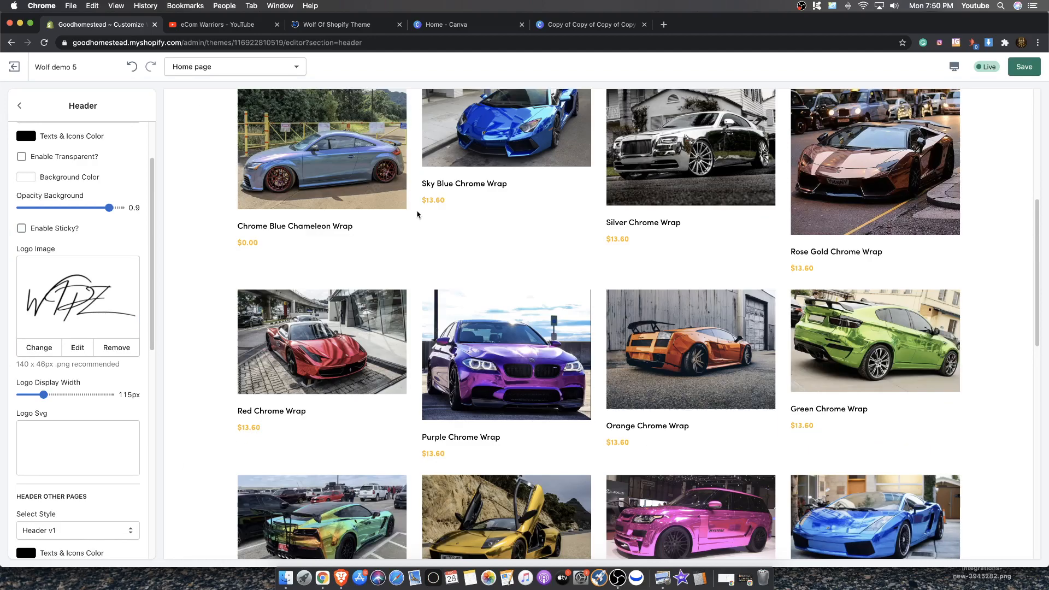
{"action": "scroll", "coordinate": [426, 188], "scroll_direction": "up", "scroll_amount": 9}
{"action": "scroll", "coordinate": [411, 216], "scroll_direction": "down", "scroll_amount": 14}
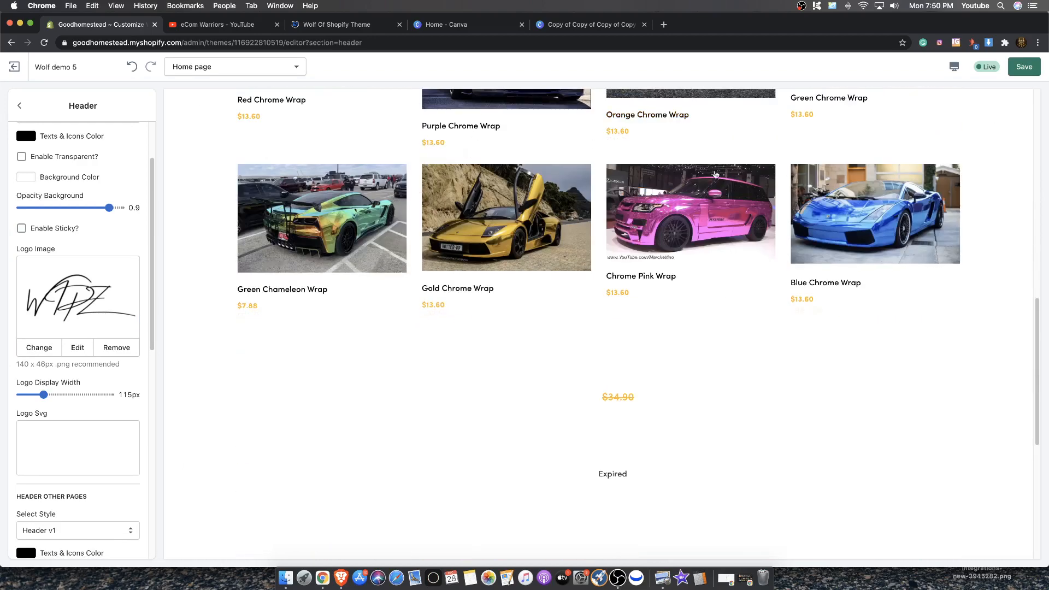
{"action": "scroll", "coordinate": [679, 212], "scroll_direction": "up", "scroll_amount": 15}
{"action": "left_click", "coordinate": [1017, 64]}
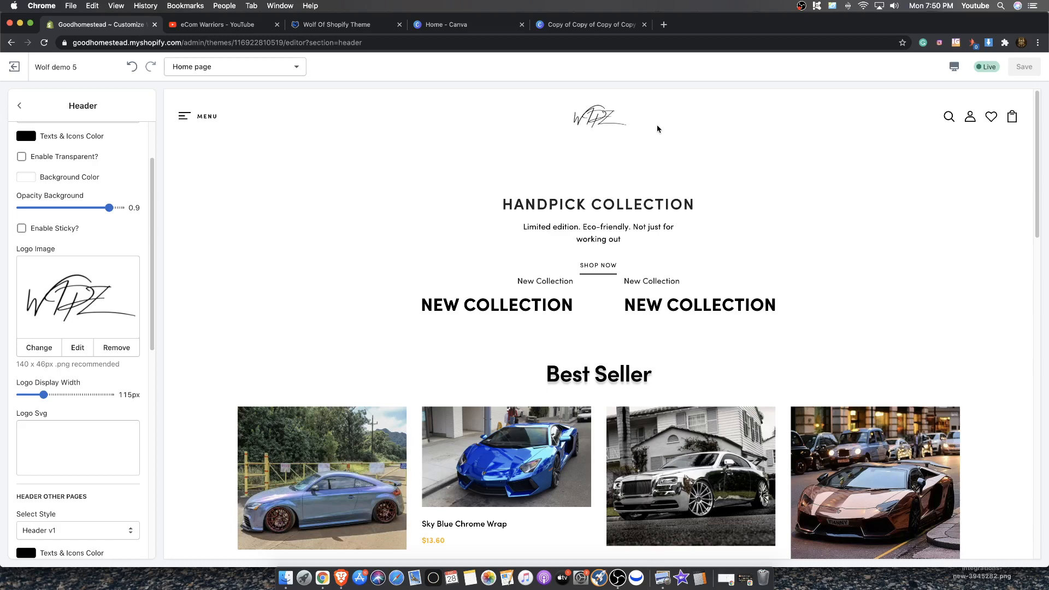
Go back to the home page sections and open the first Collection block of the BANNER V4 section
{"action": "scroll", "coordinate": [650, 129], "scroll_direction": "down", "scroll_amount": 5}
{"action": "scroll", "coordinate": [650, 129], "scroll_direction": "up", "scroll_amount": 5}
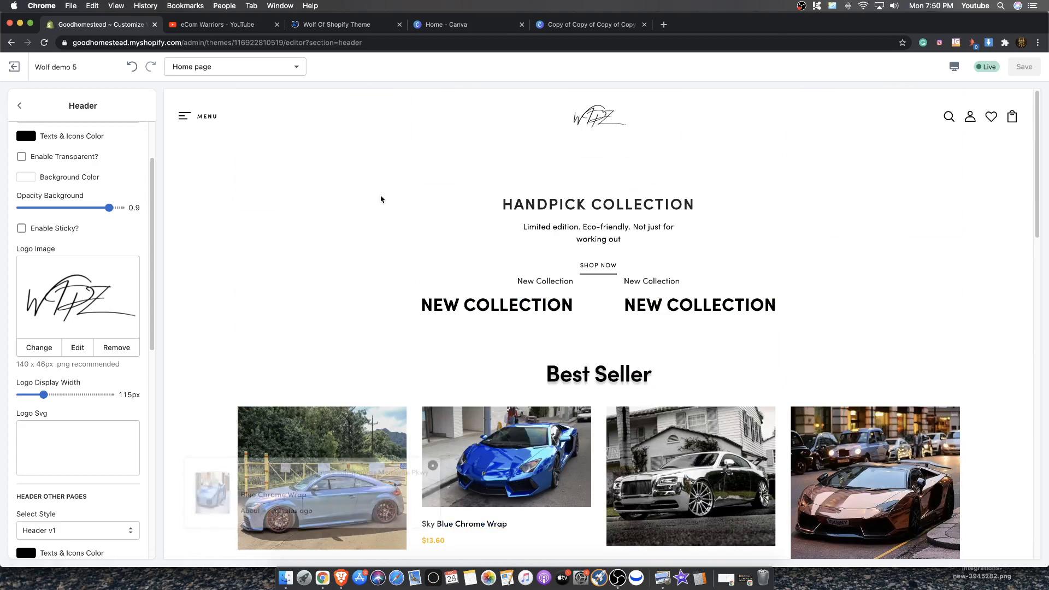
{"action": "scroll", "coordinate": [577, 259], "scroll_direction": "down", "scroll_amount": 1}
{"action": "scroll", "coordinate": [577, 259], "scroll_direction": "down", "scroll_amount": 3}
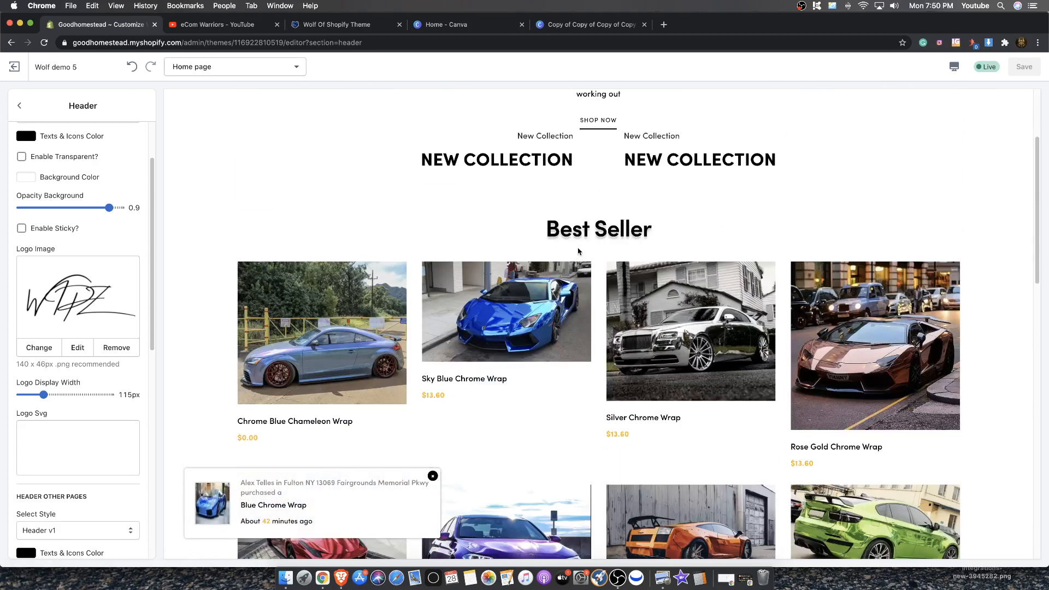
{"action": "scroll", "coordinate": [480, 221], "scroll_direction": "up", "scroll_amount": 3}
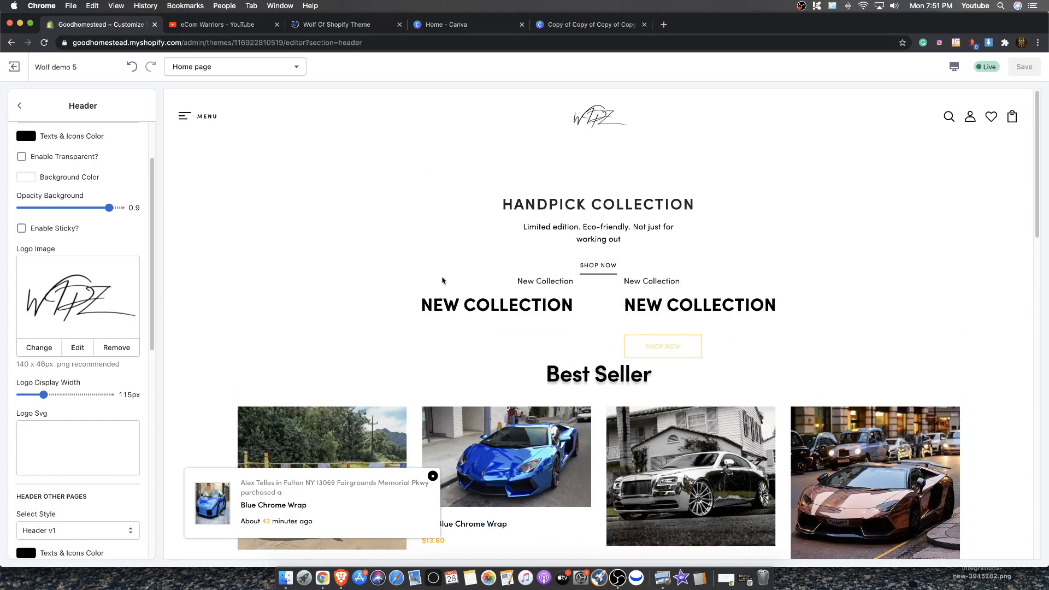
{"action": "left_click", "coordinate": [20, 106]}
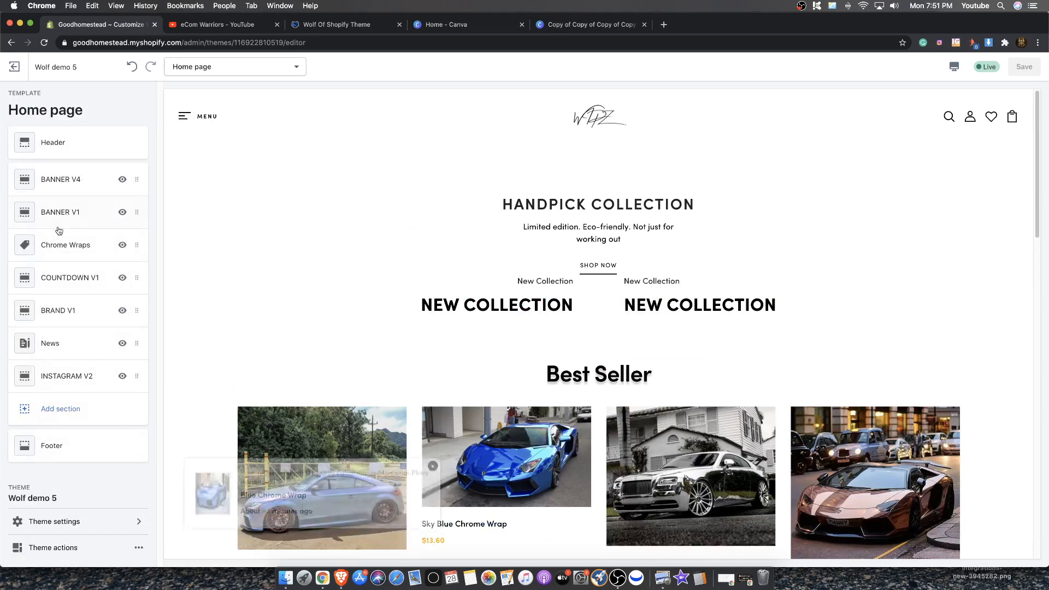
{"action": "left_click", "coordinate": [68, 178]}
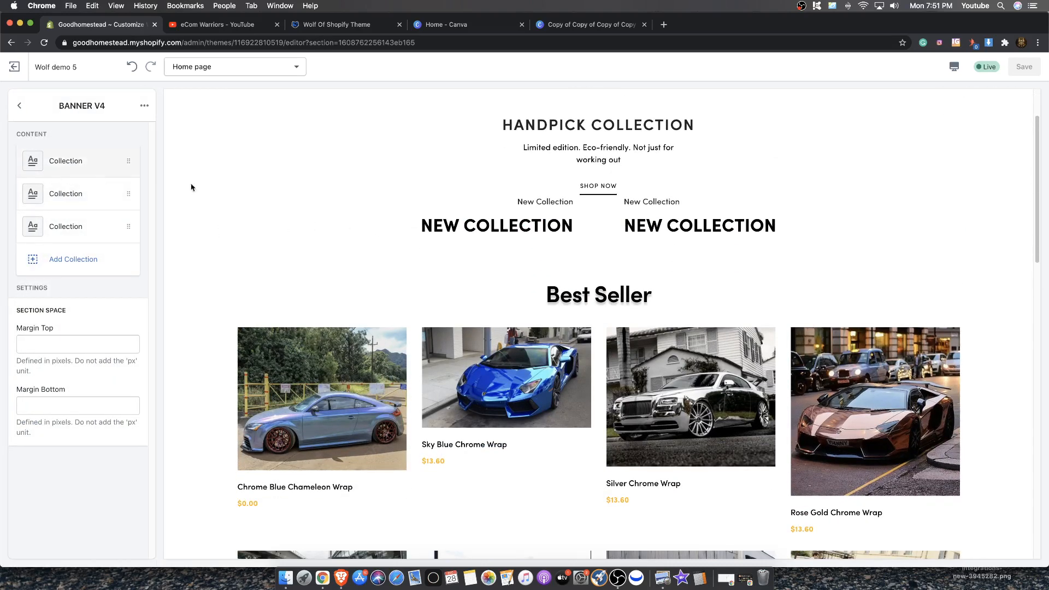
{"action": "left_click", "coordinate": [93, 165]}
{"action": "scroll", "coordinate": [79, 331], "scroll_direction": "down", "scroll_amount": 2}
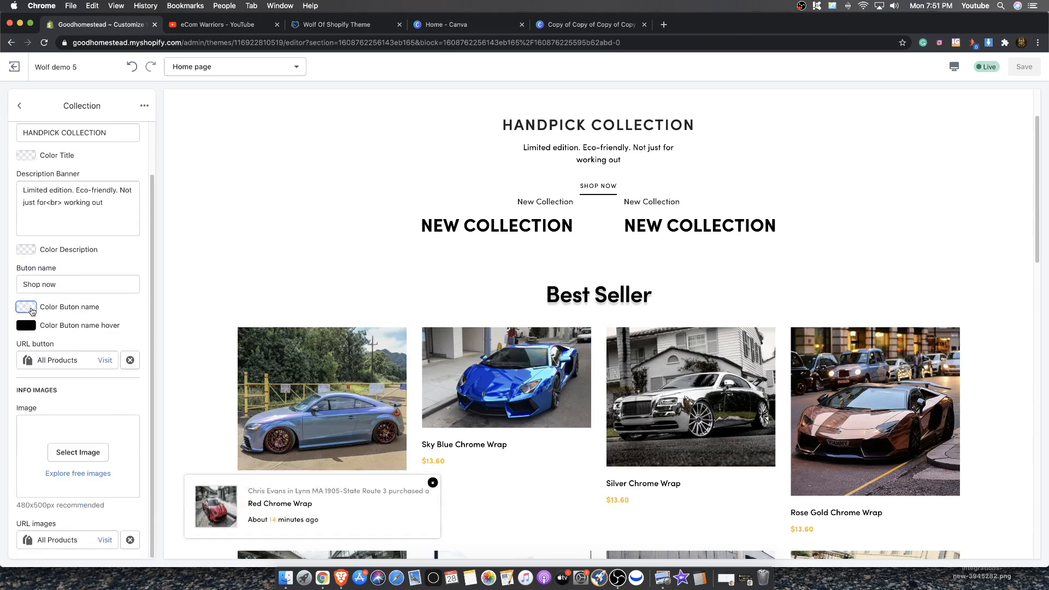
Set the banner's button name color and description color to black #000000
{"action": "left_click", "coordinate": [26, 307]}
{"action": "left_click", "coordinate": [133, 294]}
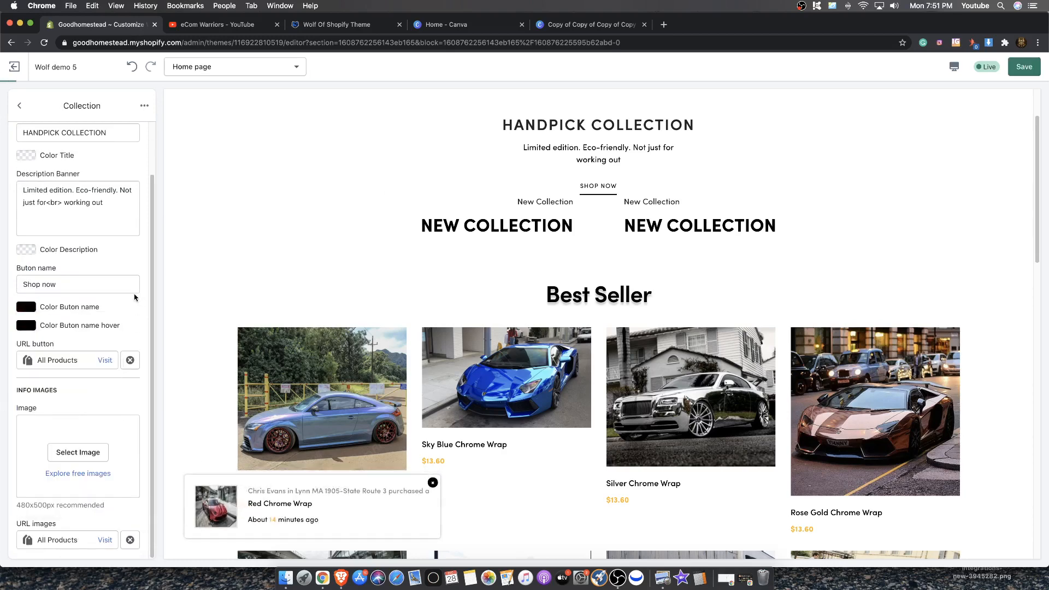
{"action": "left_click", "coordinate": [26, 249]}
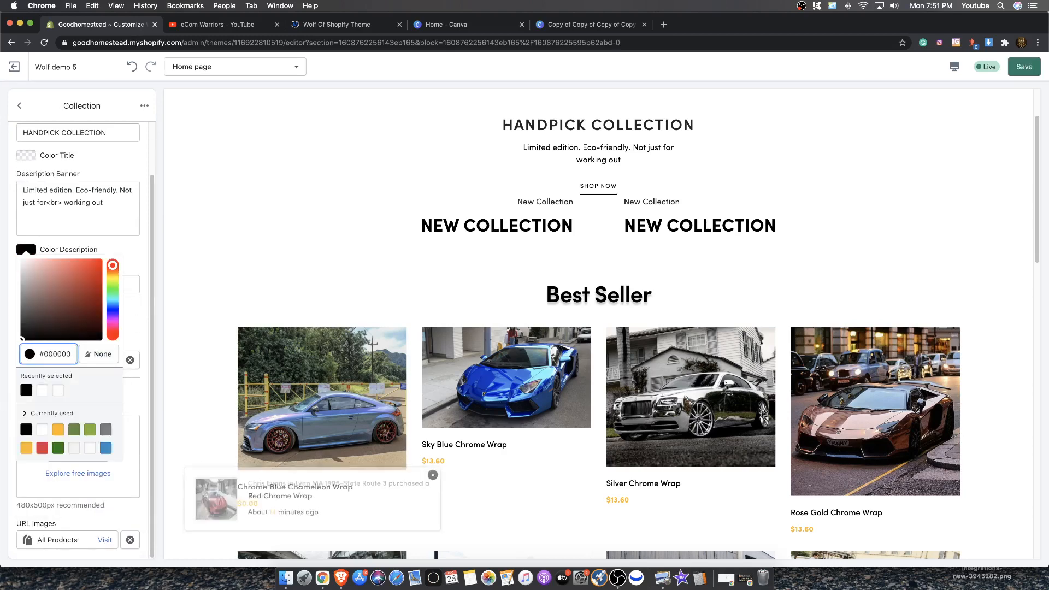
{"action": "left_click", "coordinate": [23, 338]}
{"action": "left_click", "coordinate": [134, 252]}
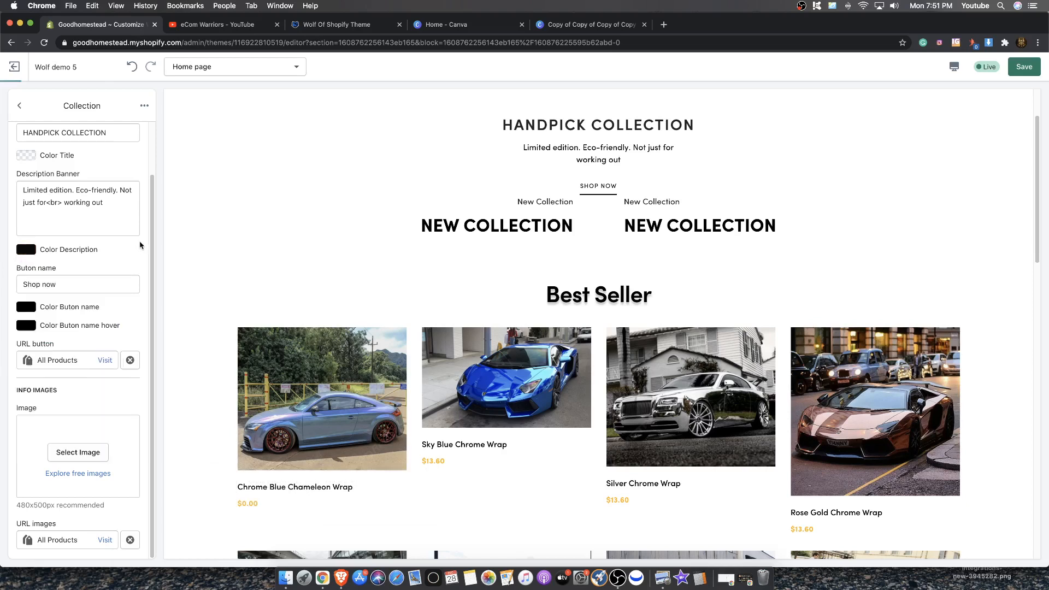
{"action": "left_click", "coordinate": [21, 107]}
{"action": "left_click", "coordinate": [20, 106]}
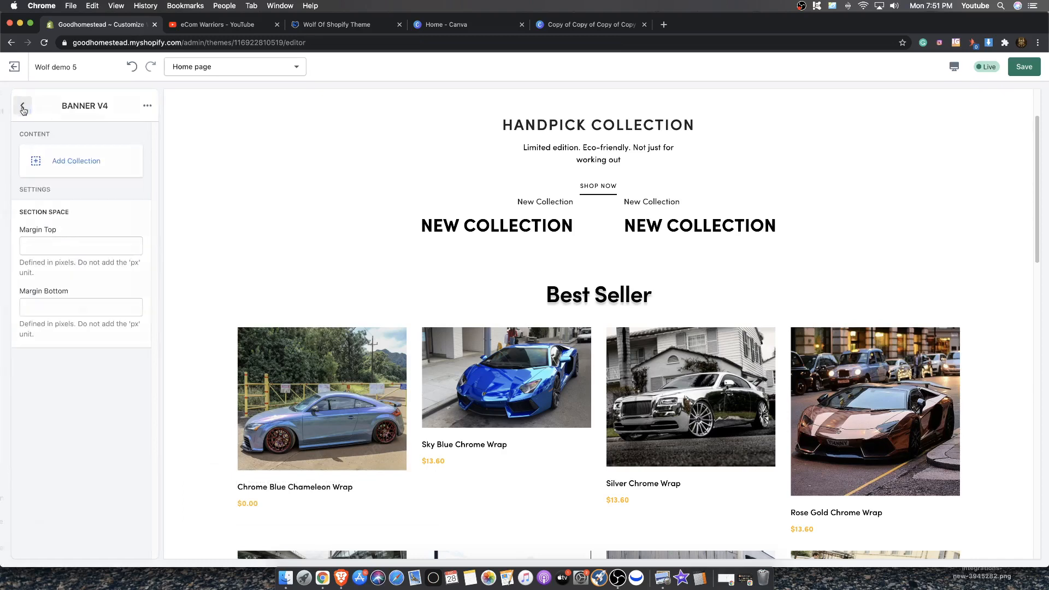
{"action": "left_click", "coordinate": [73, 423]}
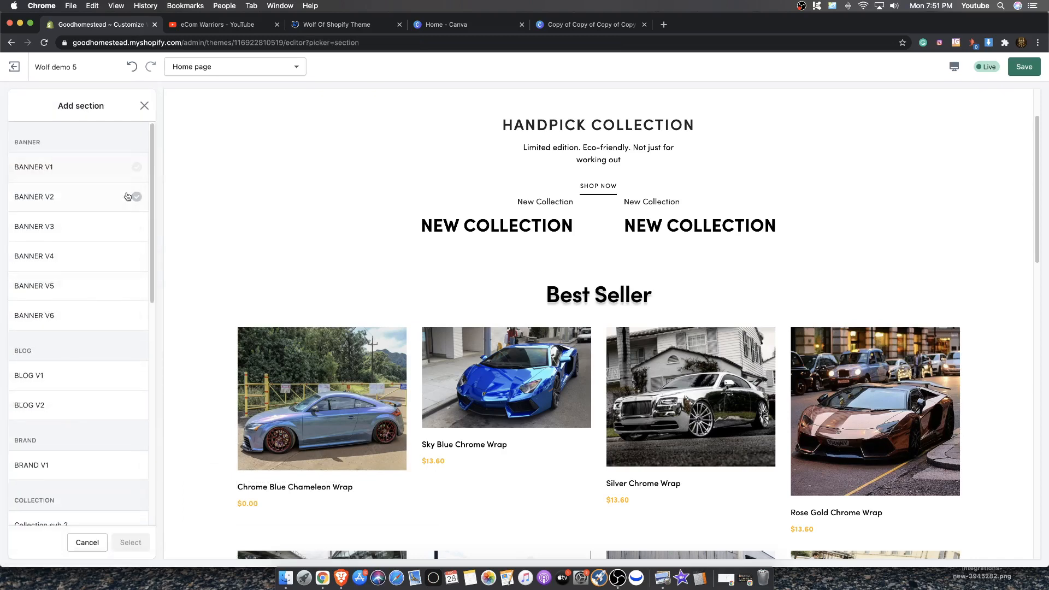
{"action": "left_click", "coordinate": [85, 260]}
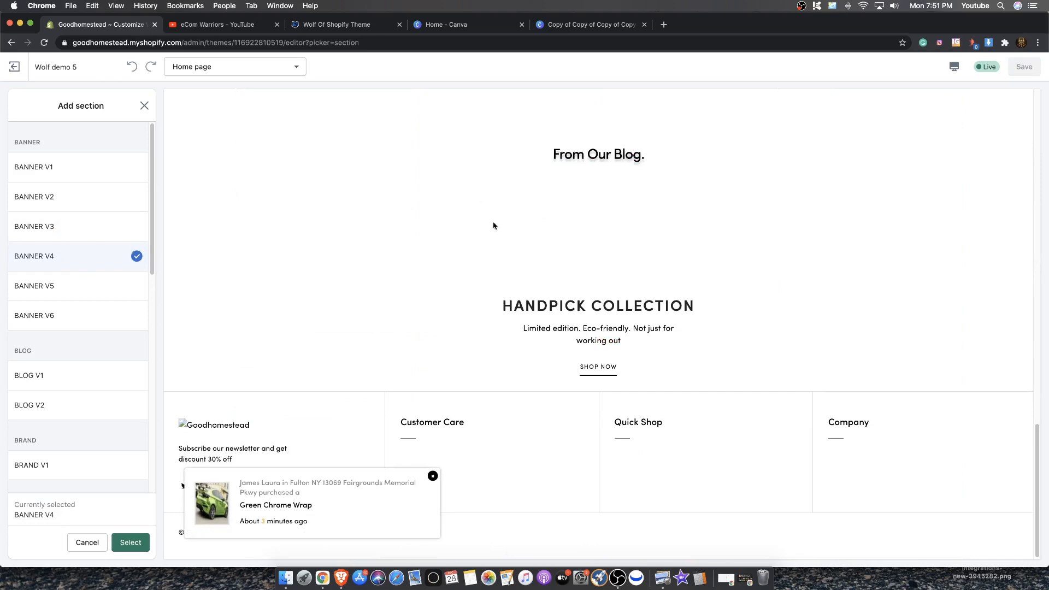
{"action": "left_click", "coordinate": [144, 105]}
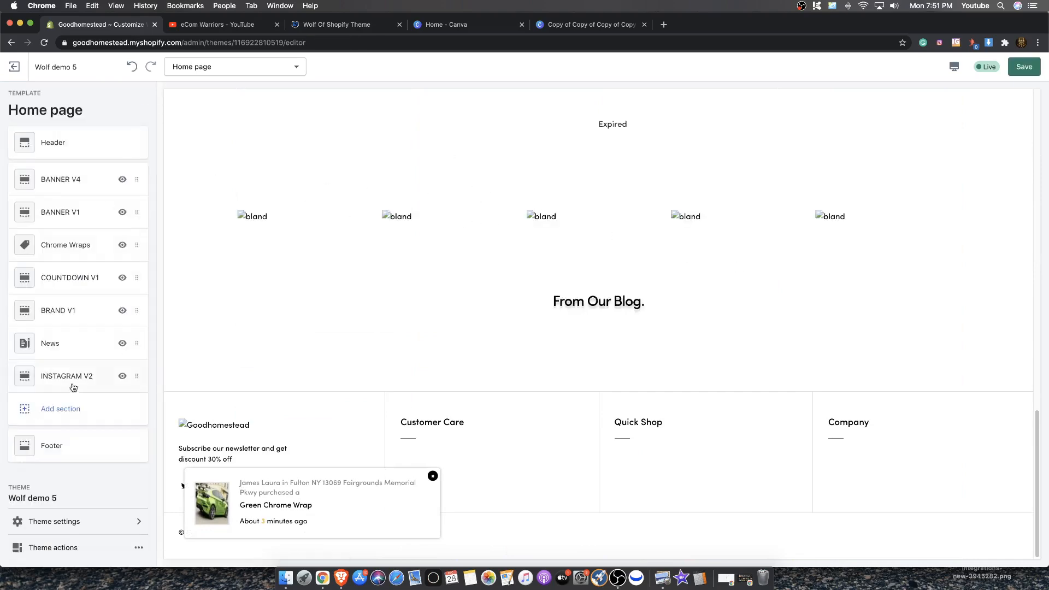
Open the first Collection block of the BANNER V4 section and set its title color to black #000000
{"action": "scroll", "coordinate": [218, 264], "scroll_direction": "up", "scroll_amount": 15}
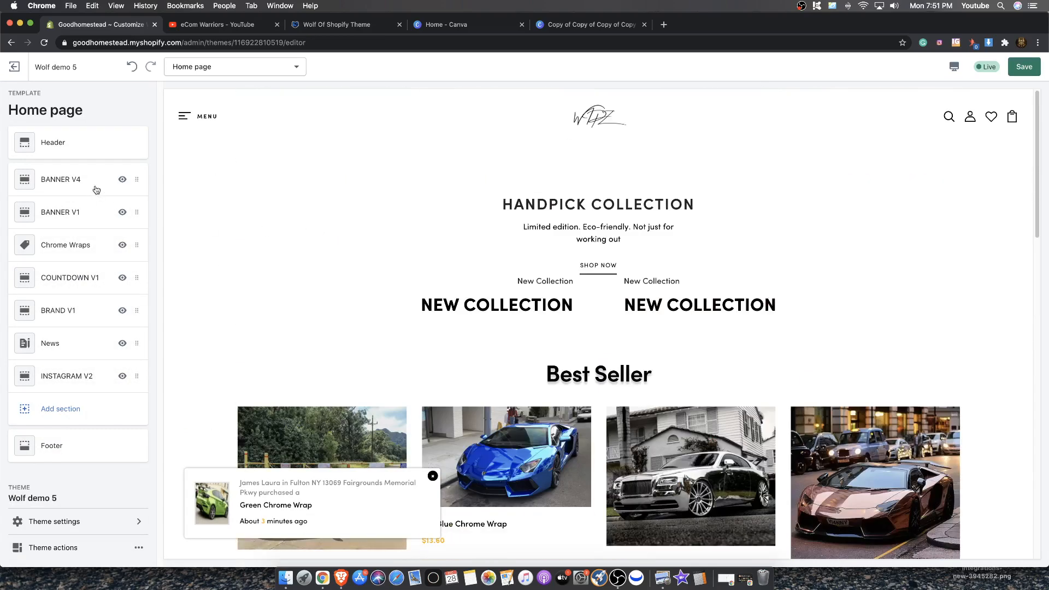
{"action": "left_click", "coordinate": [76, 179]}
{"action": "left_click", "coordinate": [72, 167]}
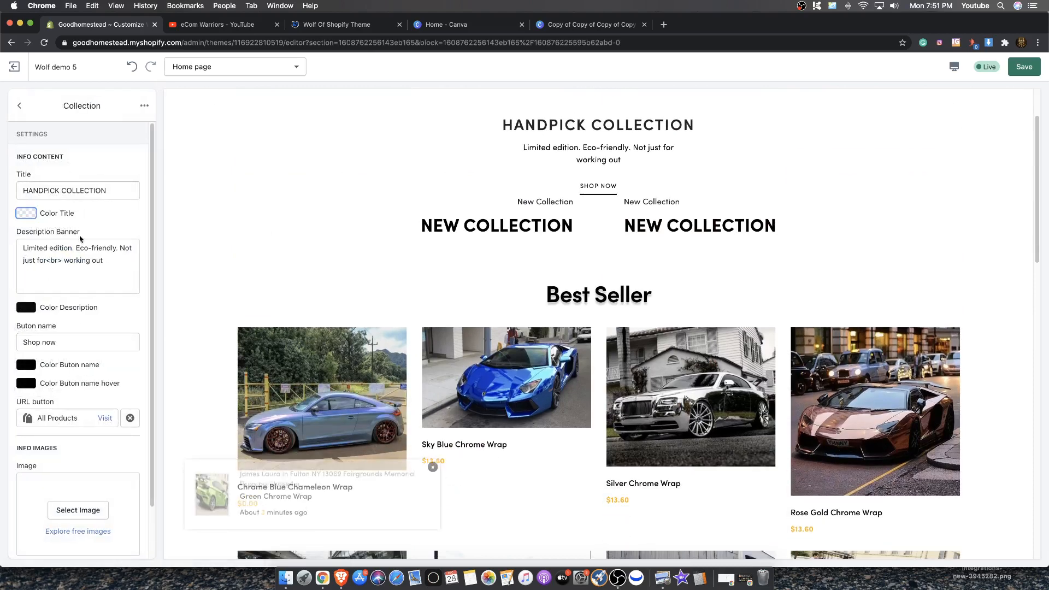
{"action": "left_click", "coordinate": [26, 213]}
{"action": "left_click", "coordinate": [64, 266]}
{"action": "left_click_drag", "start_coordinate": [62, 271], "coordinate": [31, 312]}
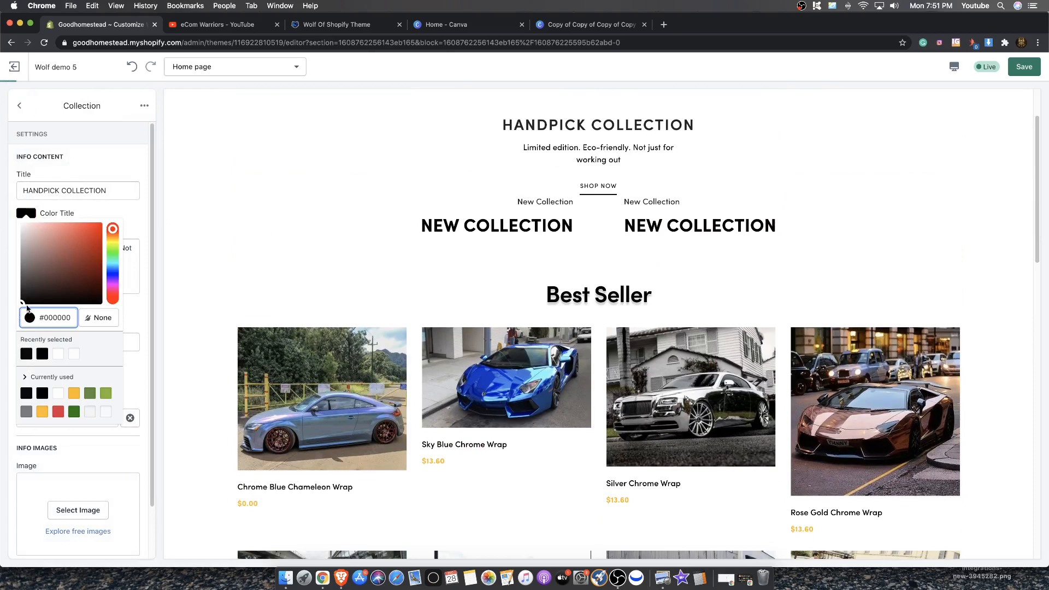
{"action": "left_click", "coordinate": [13, 308]}
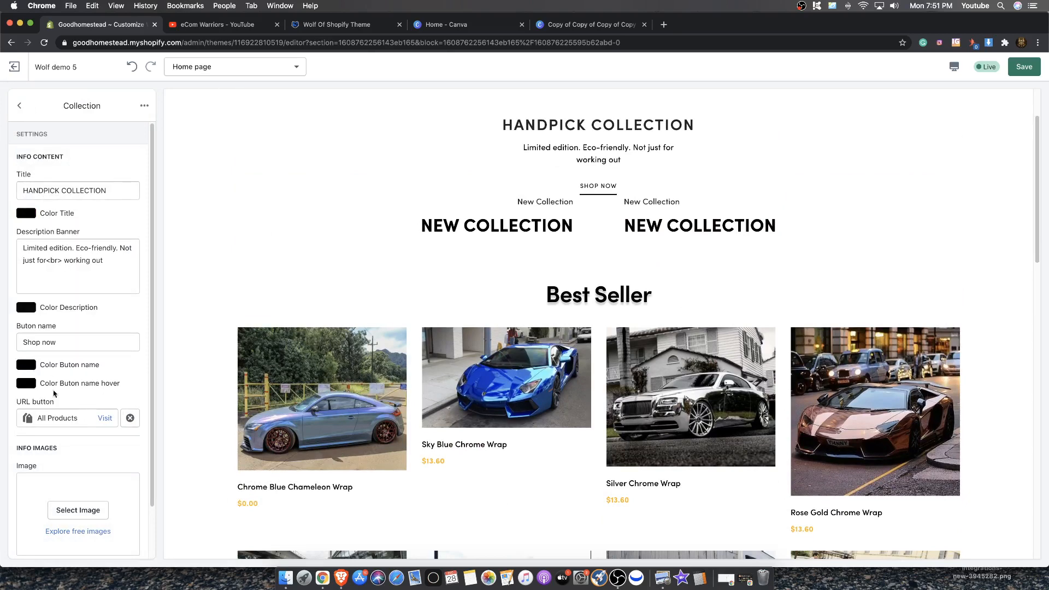
Search the free images for cars and set the first block's image to the orange car headlight photo
{"action": "scroll", "coordinate": [55, 393], "scroll_direction": "down", "scroll_amount": 2}
{"action": "left_click", "coordinate": [77, 453]}
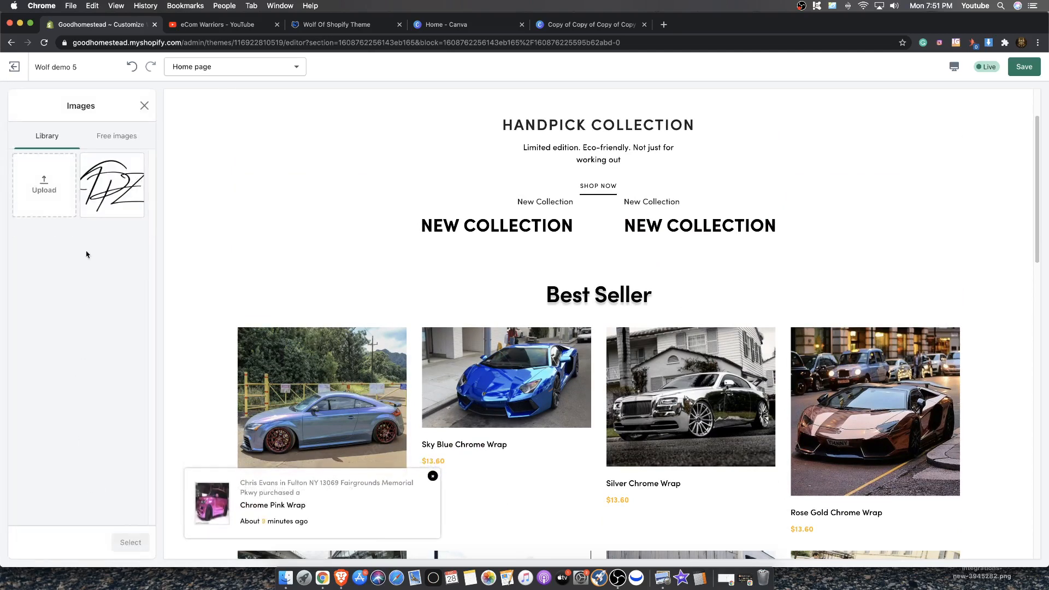
{"action": "left_click", "coordinate": [110, 138]}
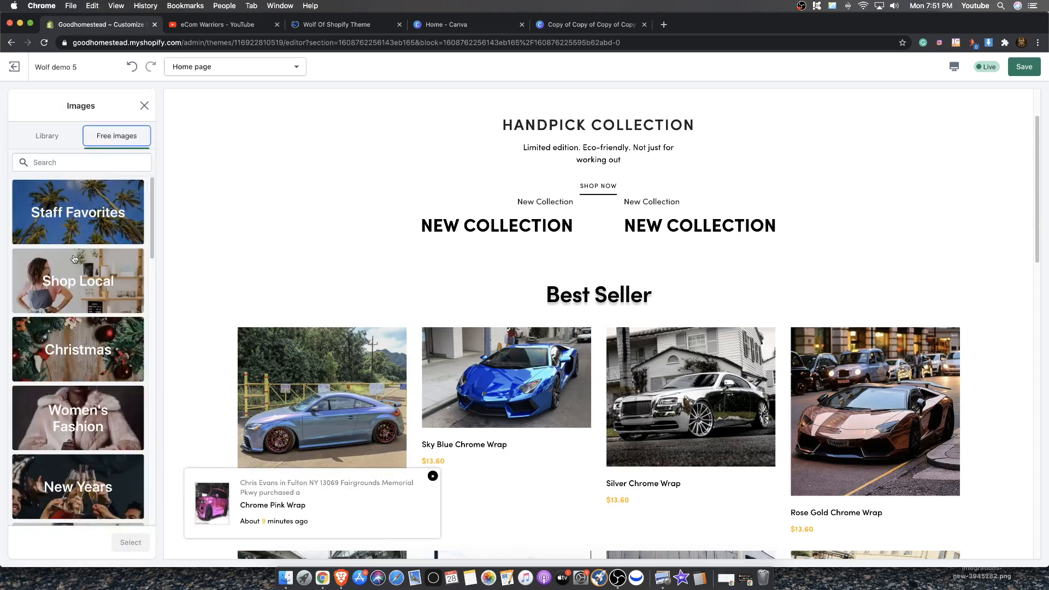
{"action": "left_click", "coordinate": [91, 300]}
{"action": "left_click", "coordinate": [43, 226]}
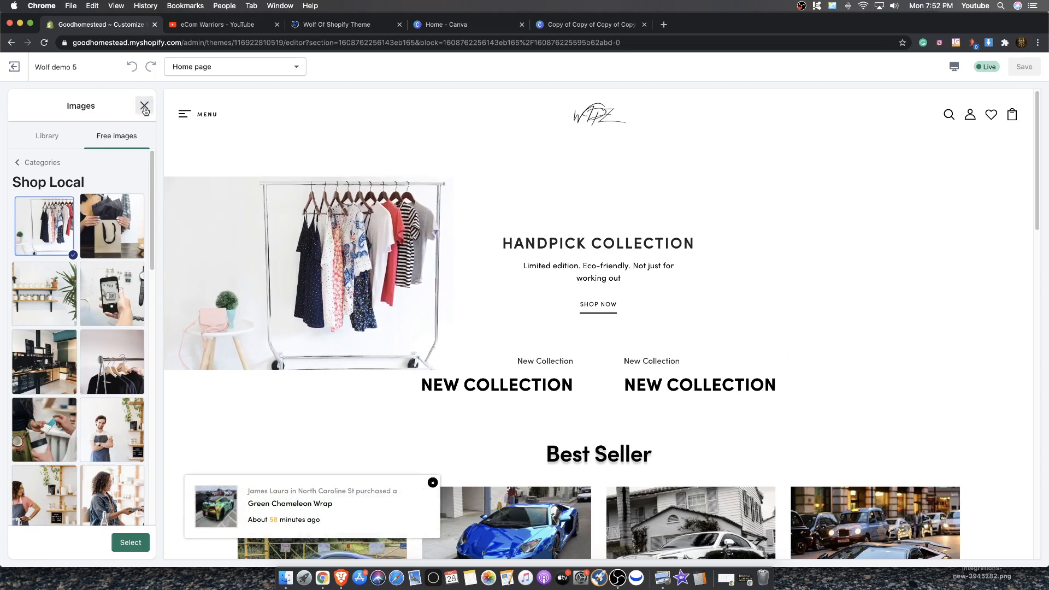
{"action": "left_click", "coordinate": [24, 163]}
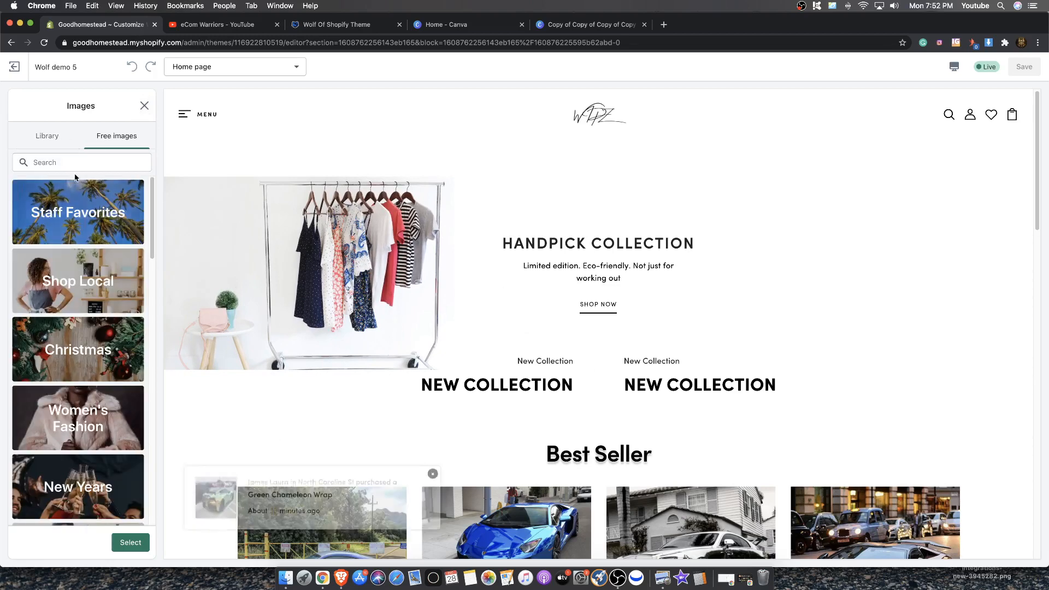
{"action": "left_click", "coordinate": [69, 157]}
{"action": "type", "text": "cars"}
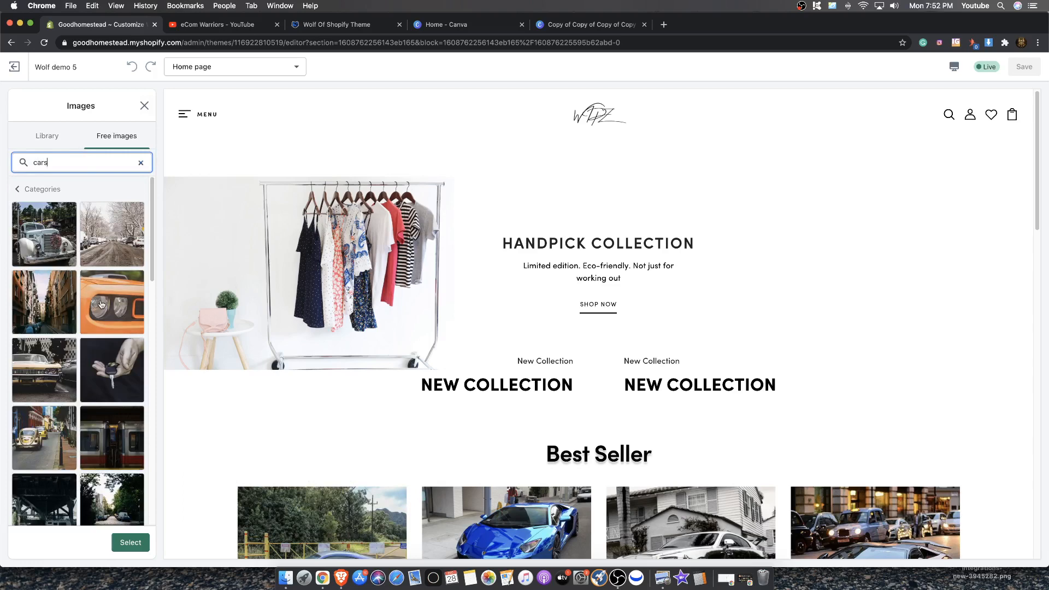
{"action": "left_click", "coordinate": [103, 303]}
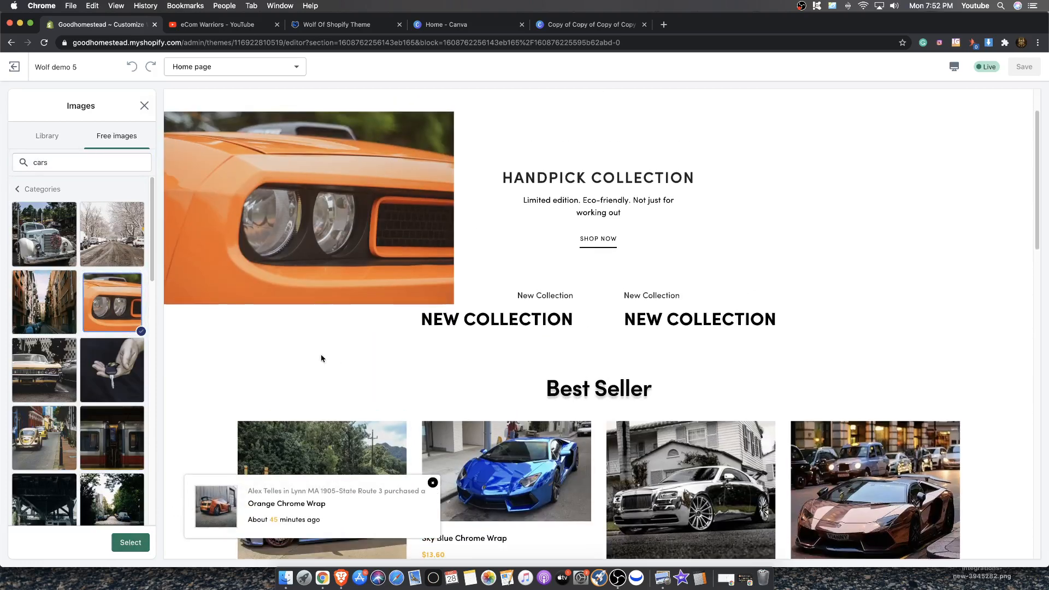
{"action": "left_click", "coordinate": [131, 543]}
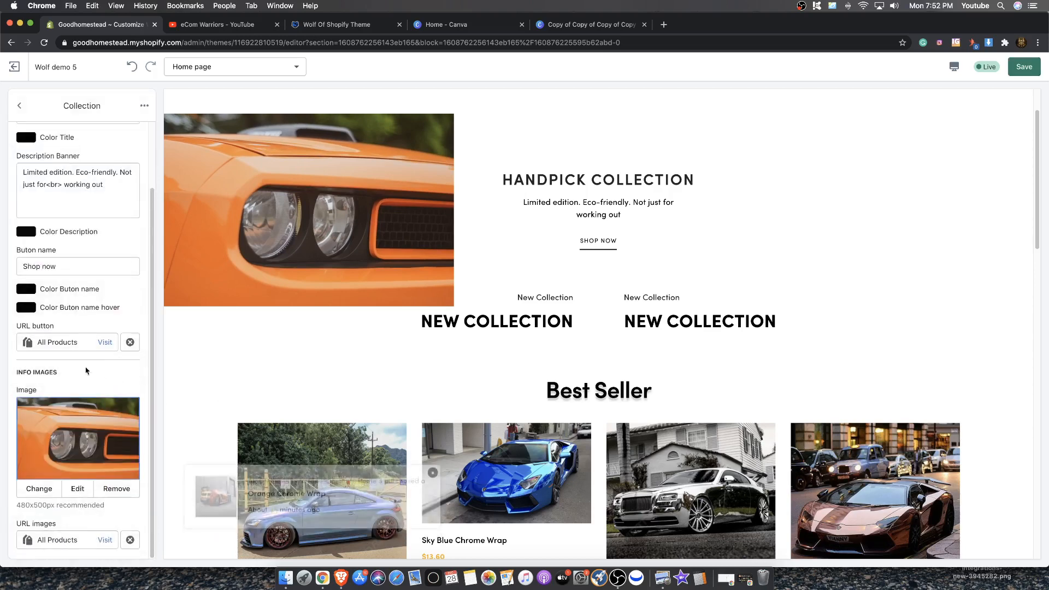
Open the third Collection block and set its image to the rusty old car photo from a free-image search for cars
{"action": "left_click", "coordinate": [20, 106]}
{"action": "left_click", "coordinate": [74, 223]}
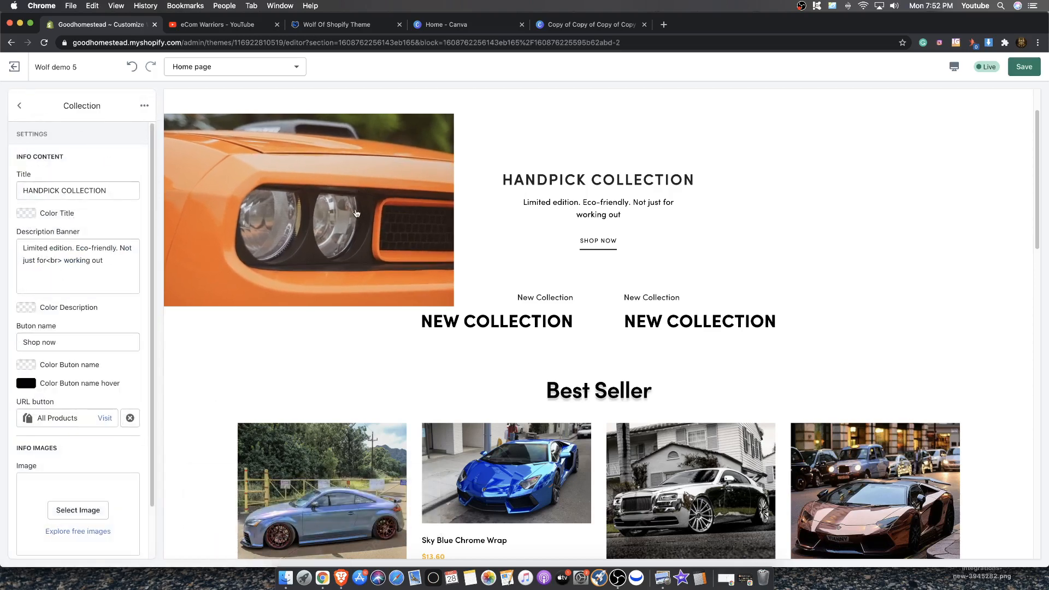
{"action": "scroll", "coordinate": [356, 213], "scroll_direction": "down", "scroll_amount": 2}
{"action": "scroll", "coordinate": [54, 246], "scroll_direction": "down", "scroll_amount": 2}
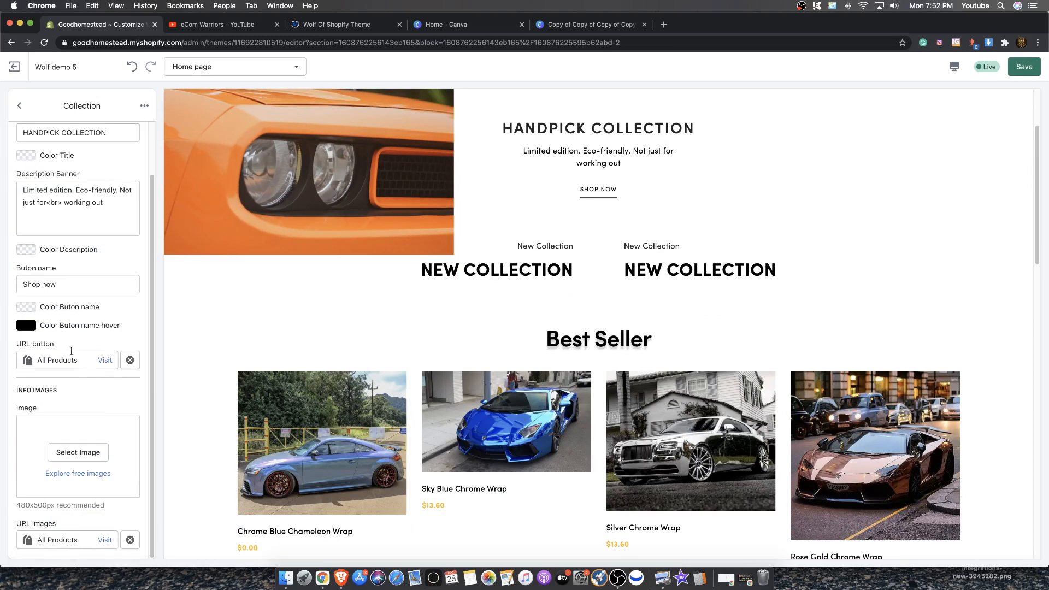
{"action": "left_click", "coordinate": [76, 452]}
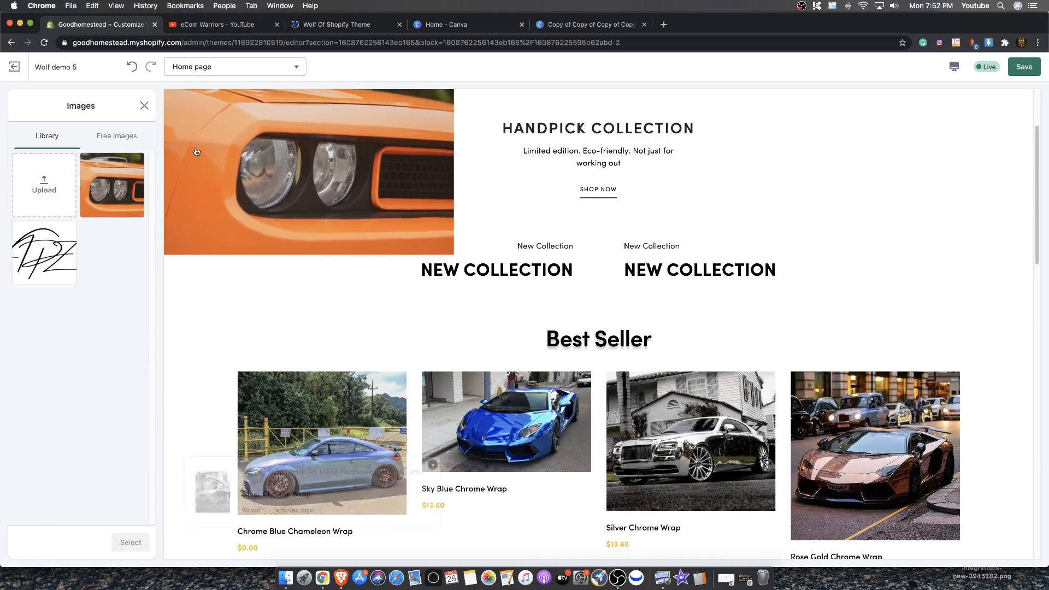
{"action": "left_click", "coordinate": [131, 134]}
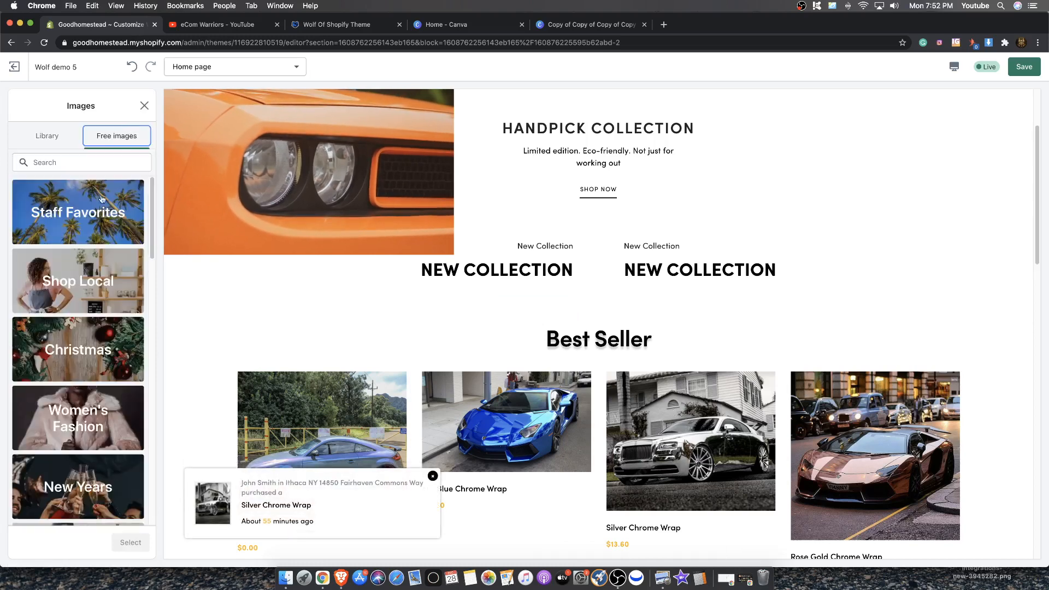
{"action": "scroll", "coordinate": [61, 371], "scroll_direction": "down", "scroll_amount": 5}
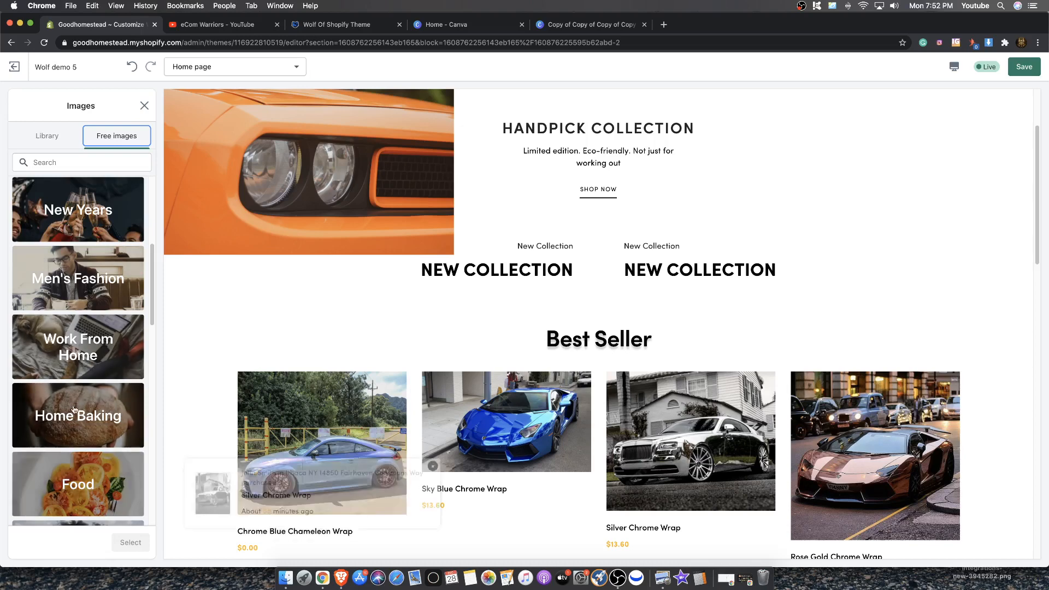
{"action": "left_click", "coordinate": [81, 182]}
{"action": "left_click", "coordinate": [68, 136]}
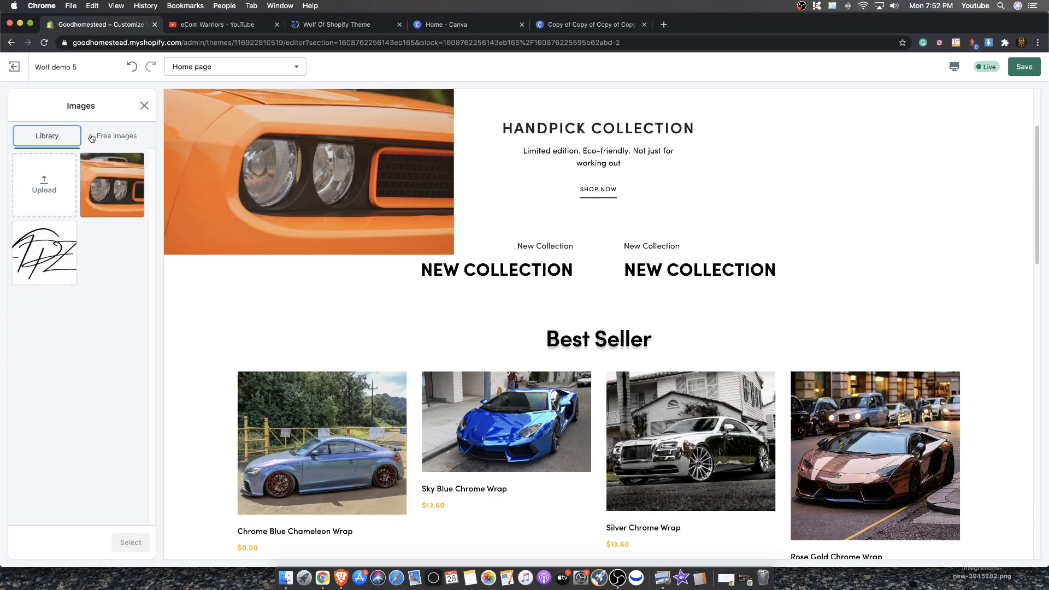
{"action": "left_click", "coordinate": [125, 136]}
{"action": "left_click", "coordinate": [23, 159]}
{"action": "left_click", "coordinate": [68, 161]}
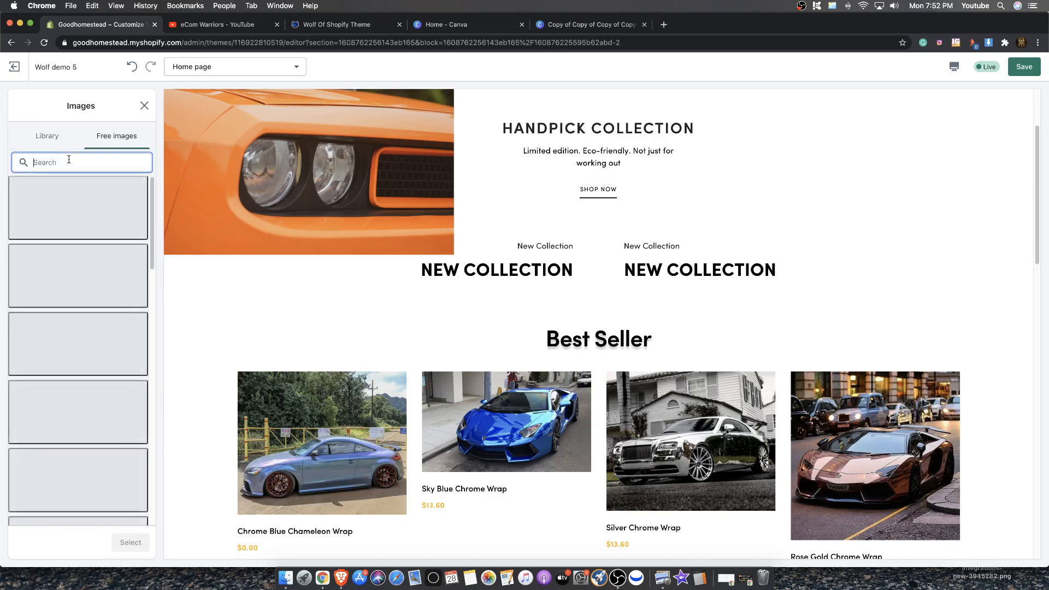
{"action": "type", "text": "cars"}
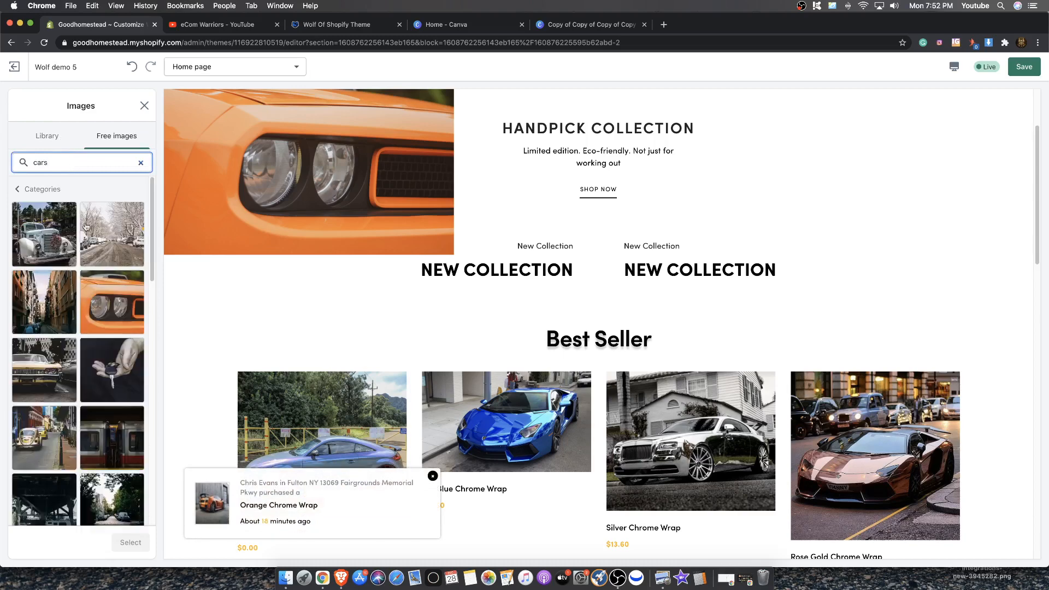
{"action": "scroll", "coordinate": [111, 447], "scroll_direction": "down", "scroll_amount": 5}
{"action": "scroll", "coordinate": [112, 445], "scroll_direction": "down", "scroll_amount": 5}
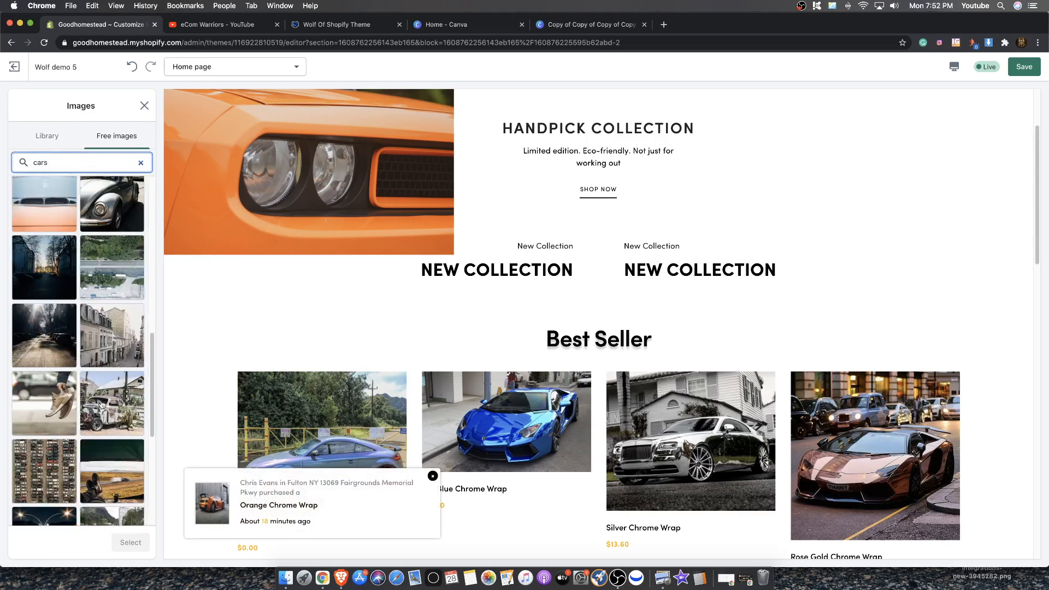
{"action": "left_click", "coordinate": [98, 426]}
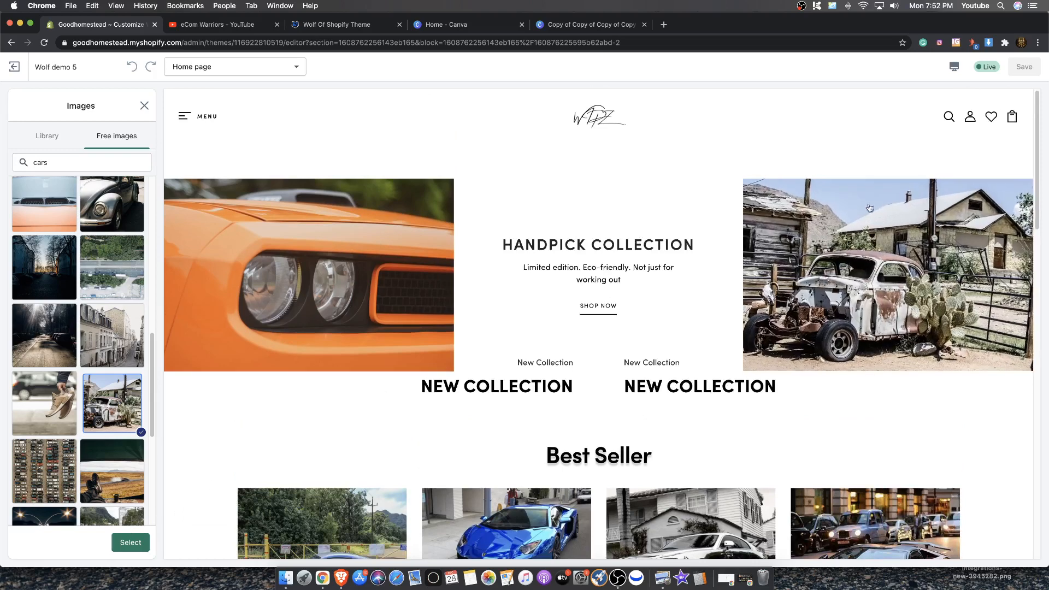
{"action": "left_click", "coordinate": [142, 538]}
{"action": "left_click_drag", "start_coordinate": [525, 362], "coordinate": [524, 462]}
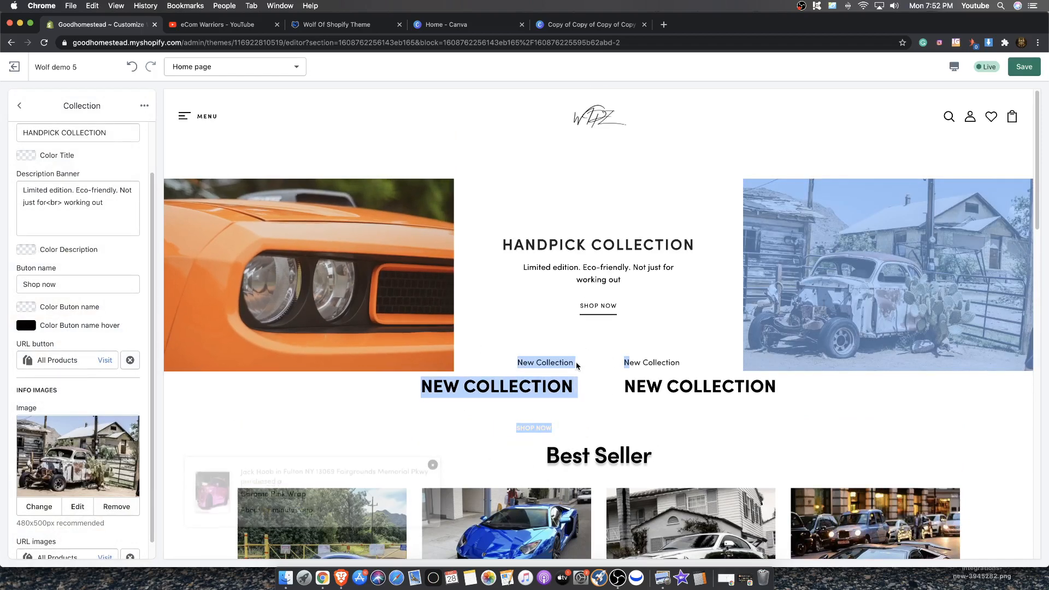
Set the BANNER V4 section's bottom margin to 200 pixels and save the theme
{"action": "scroll", "coordinate": [60, 261], "scroll_direction": "down", "scroll_amount": 1}
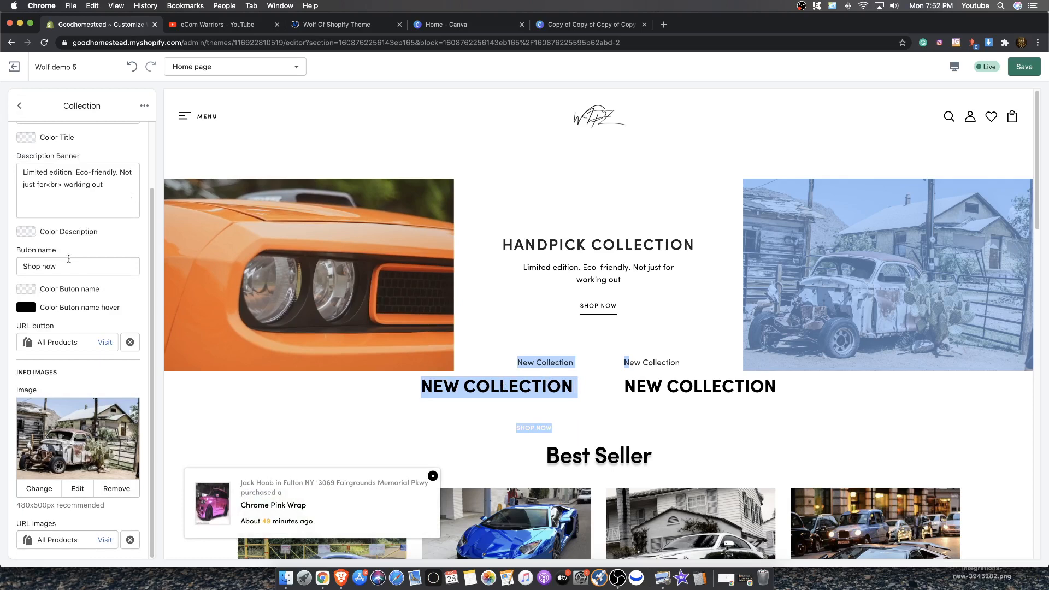
{"action": "scroll", "coordinate": [69, 258], "scroll_direction": "up", "scroll_amount": 2}
{"action": "left_click", "coordinate": [19, 105]}
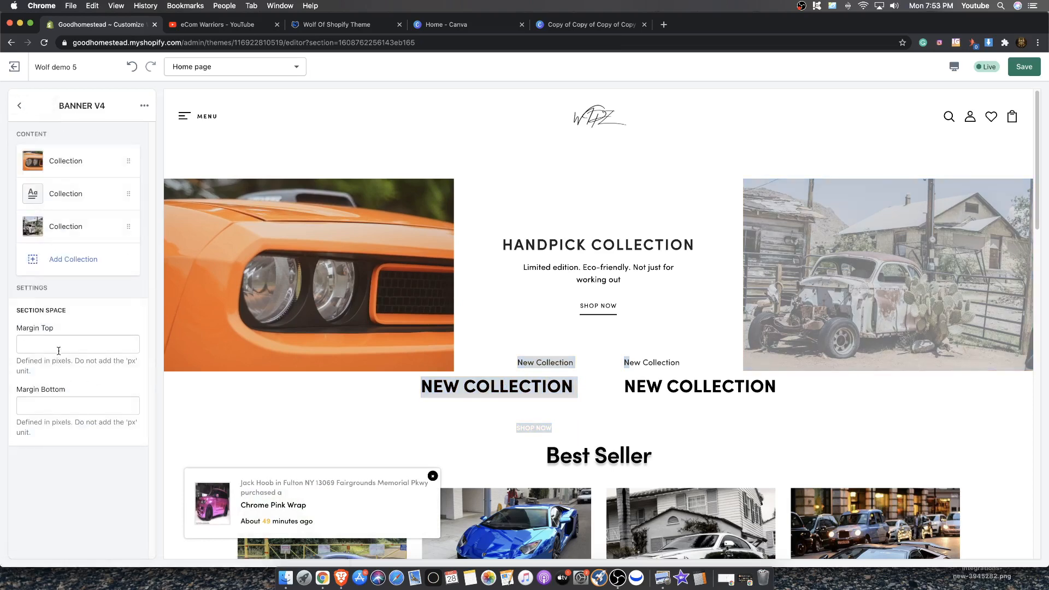
{"action": "left_click_drag", "start_coordinate": [18, 388], "coordinate": [75, 392]}
{"action": "left_click", "coordinate": [73, 404]}
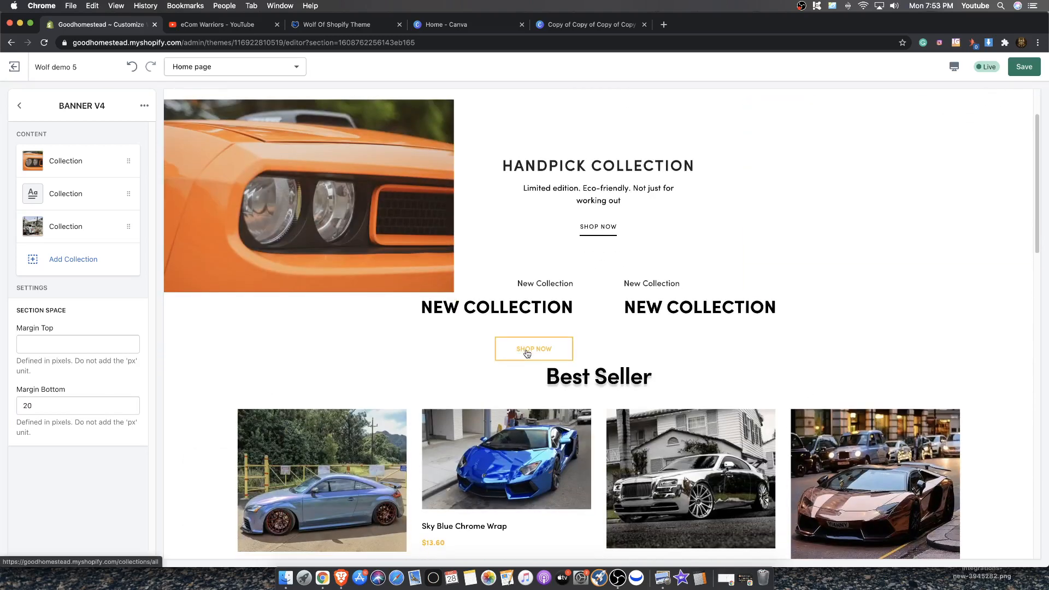
{"action": "left_click", "coordinate": [45, 402]}
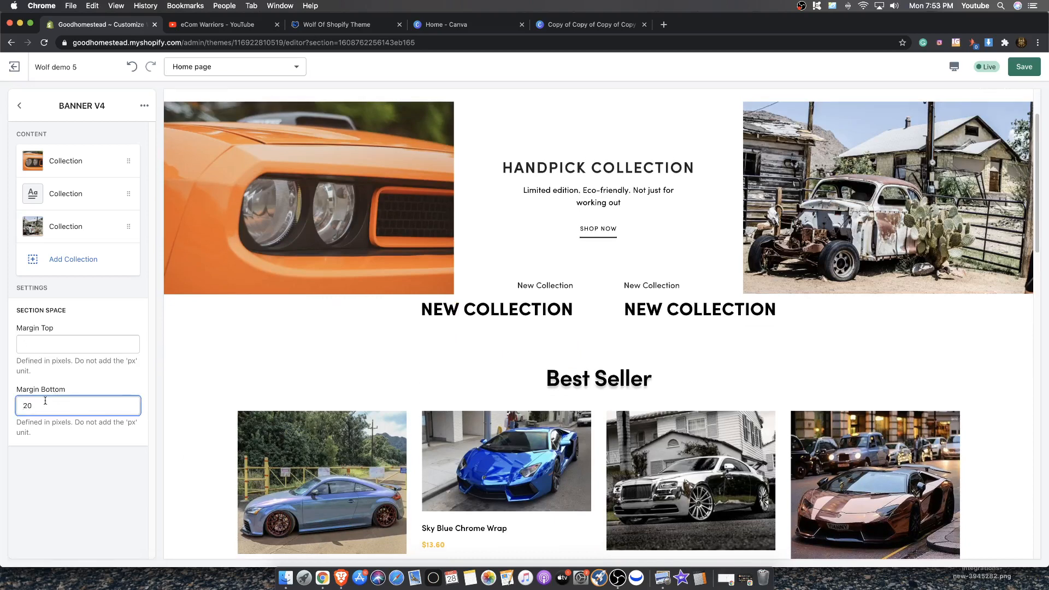
{"action": "type", "text": "0"}
{"action": "left_click", "coordinate": [126, 375]}
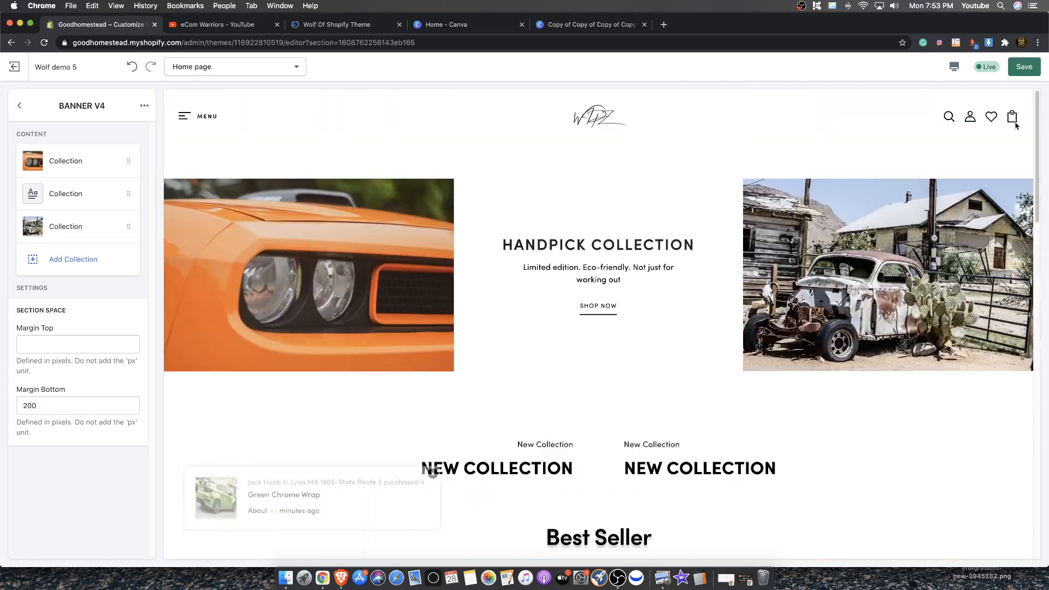
{"action": "left_click", "coordinate": [1016, 66]}
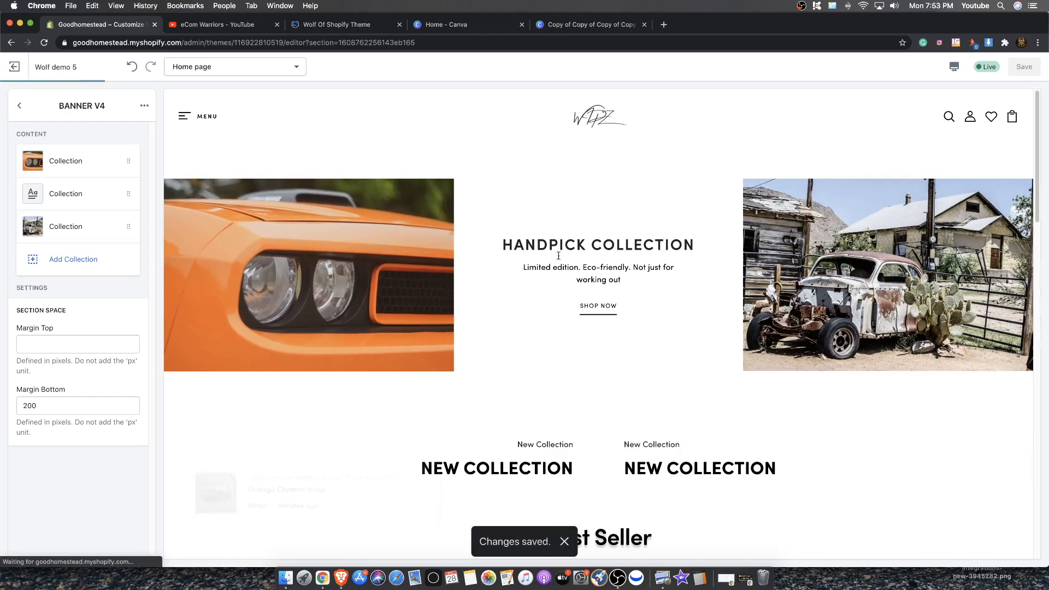
Exit the theme editor and open the store's Products list
{"action": "scroll", "coordinate": [685, 188], "scroll_direction": "down", "scroll_amount": 10}
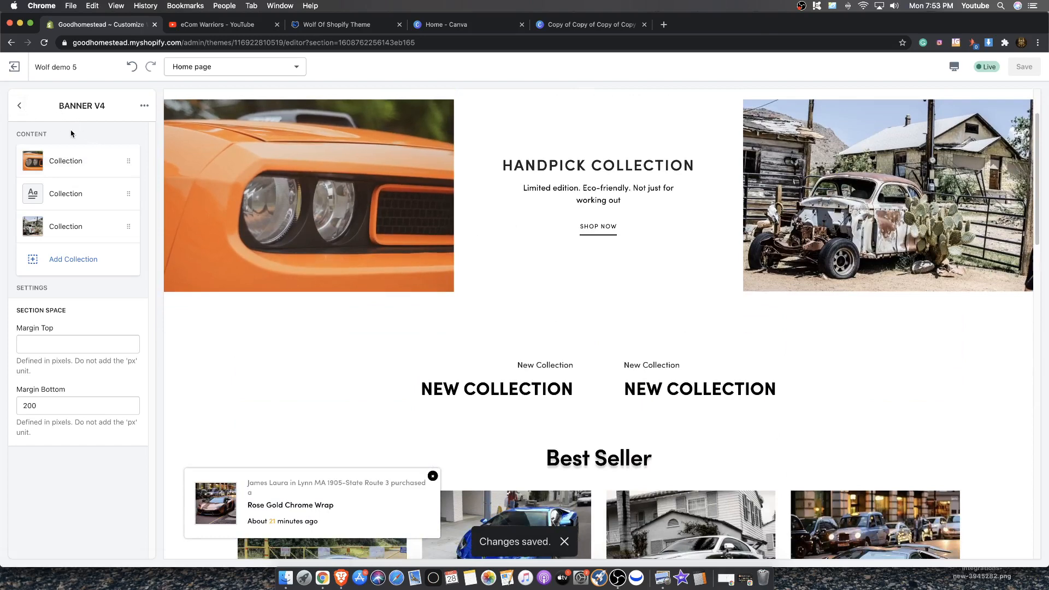
{"action": "left_click", "coordinate": [17, 70]}
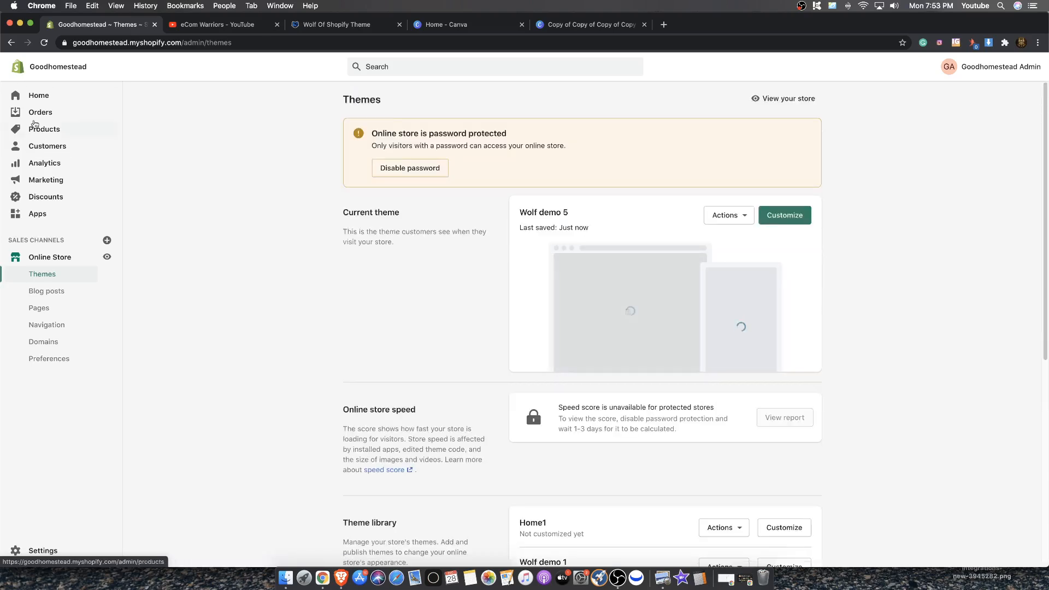
{"action": "left_click", "coordinate": [42, 129]}
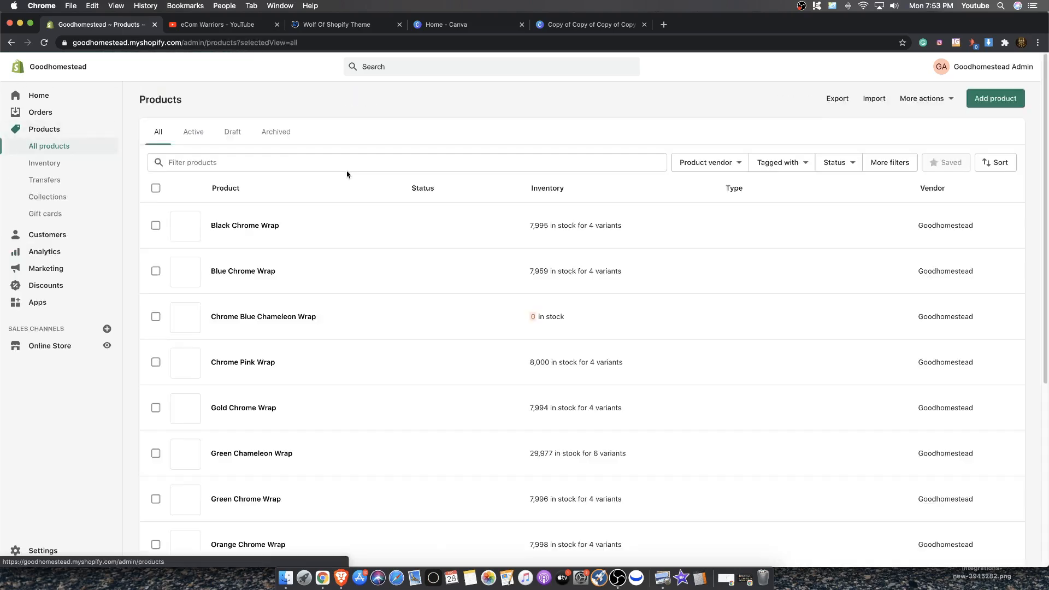
Scroll through the store's product list and glance at the eCom Warriors YouTube channel tab
{"action": "scroll", "coordinate": [546, 246], "scroll_direction": "down", "scroll_amount": 5}
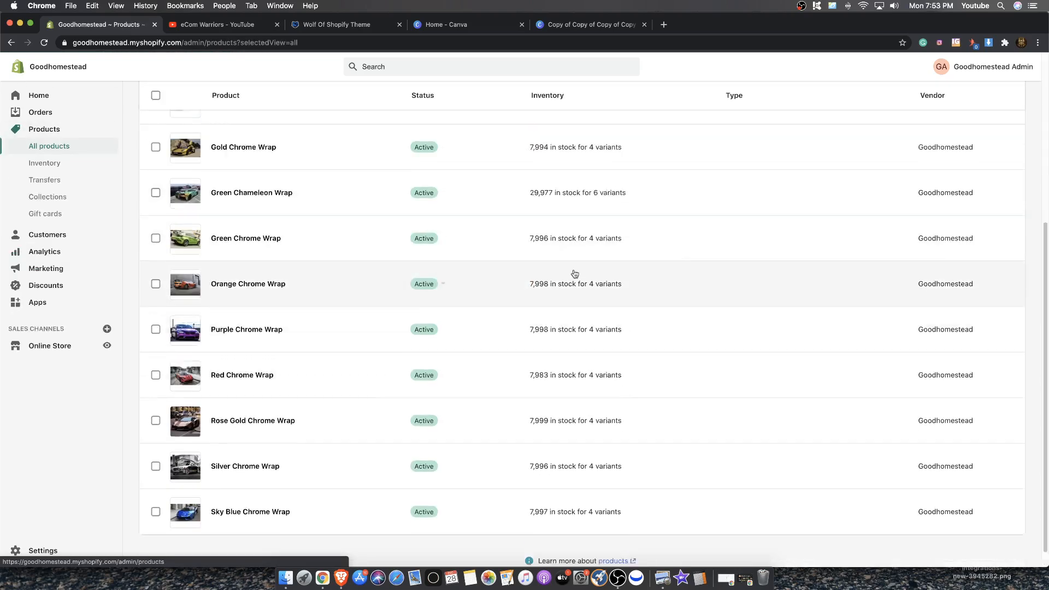
{"action": "scroll", "coordinate": [573, 274], "scroll_direction": "up", "scroll_amount": 5}
{"action": "left_click", "coordinate": [242, 23]}
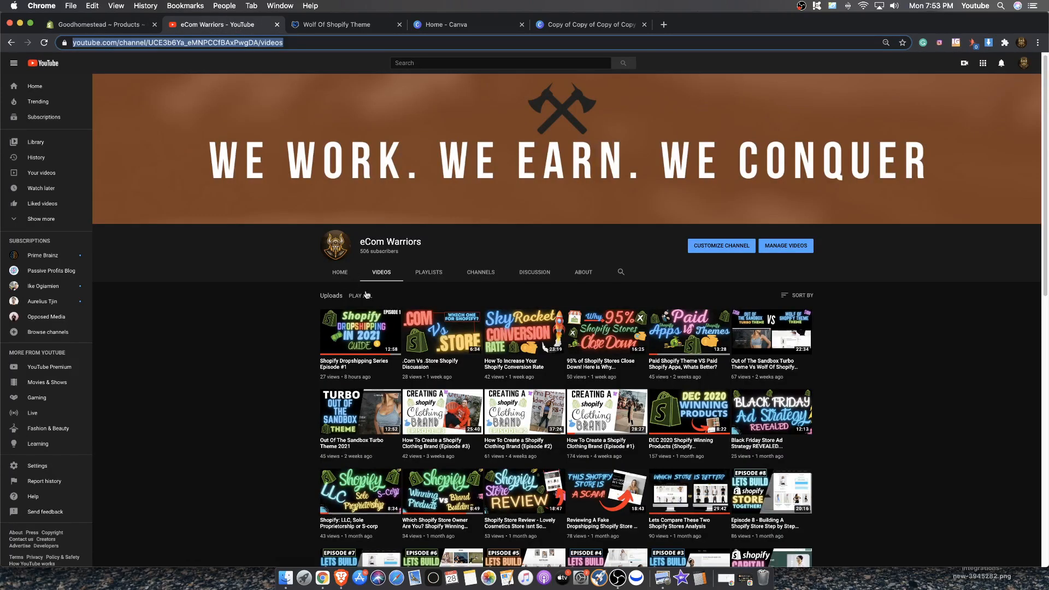
{"action": "scroll", "coordinate": [278, 258], "scroll_direction": "down", "scroll_amount": 2}
{"action": "left_click", "coordinate": [90, 24]}
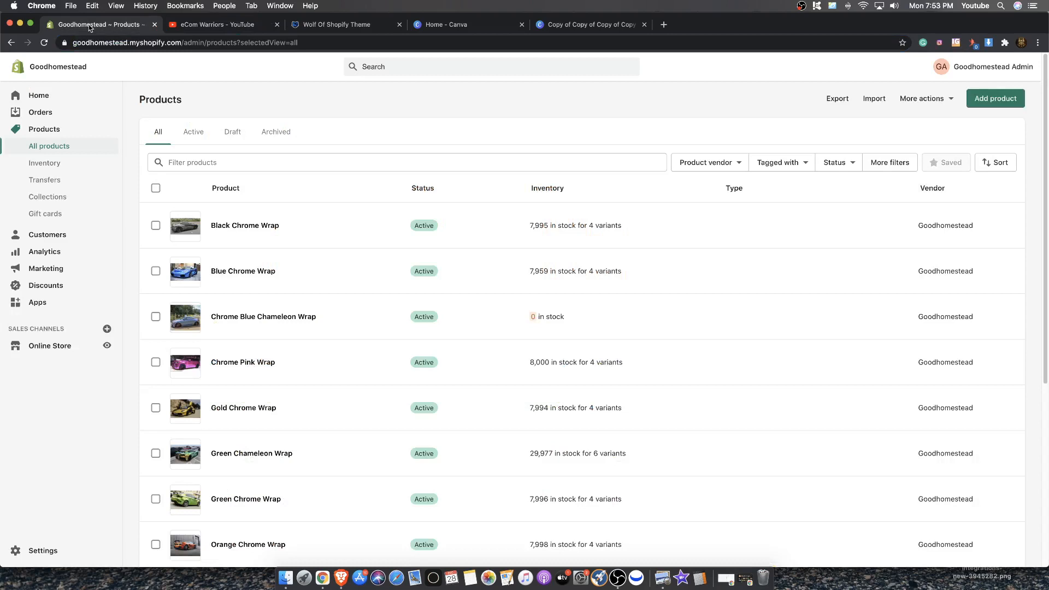
Open the Online Store themes page and review the current theme and the Wolf demo themes in the library
{"action": "left_click", "coordinate": [36, 349]}
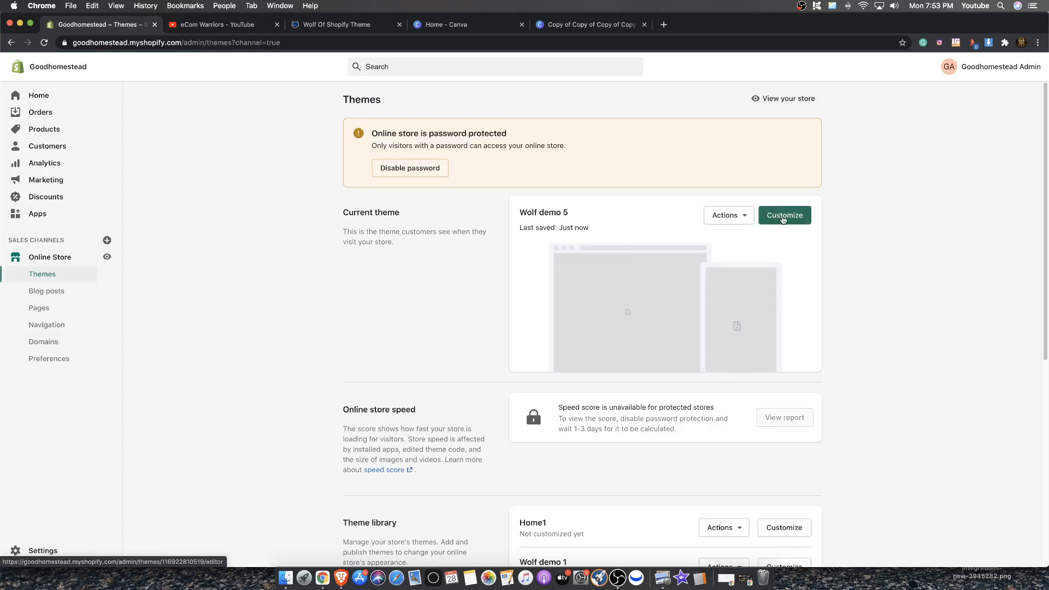
{"action": "scroll", "coordinate": [655, 273], "scroll_direction": "down", "scroll_amount": 5}
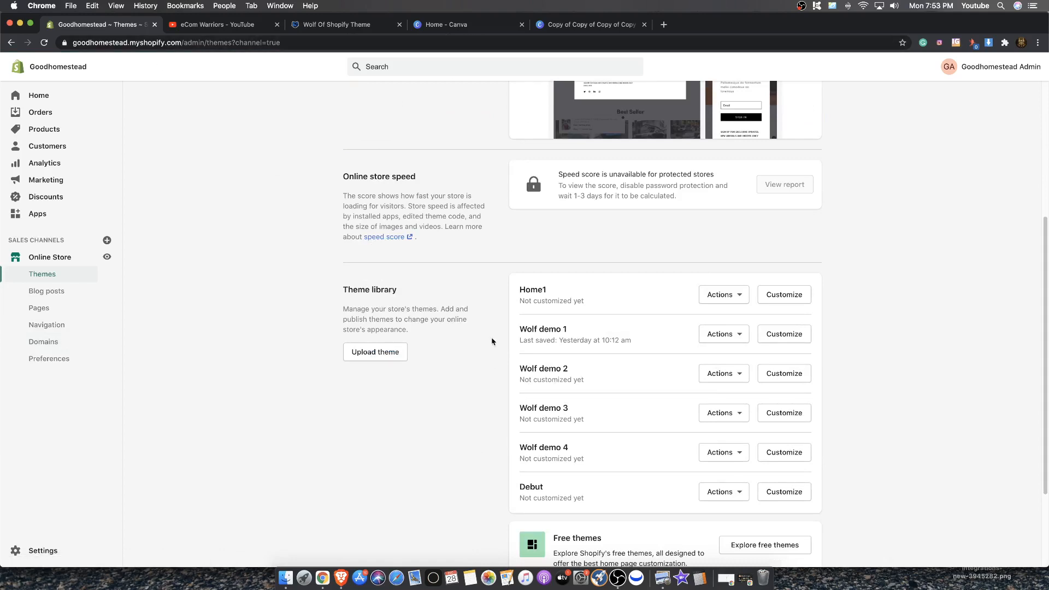
{"action": "left_click_drag", "start_coordinate": [583, 364], "coordinate": [542, 327]}
{"action": "left_click", "coordinate": [926, 455]}
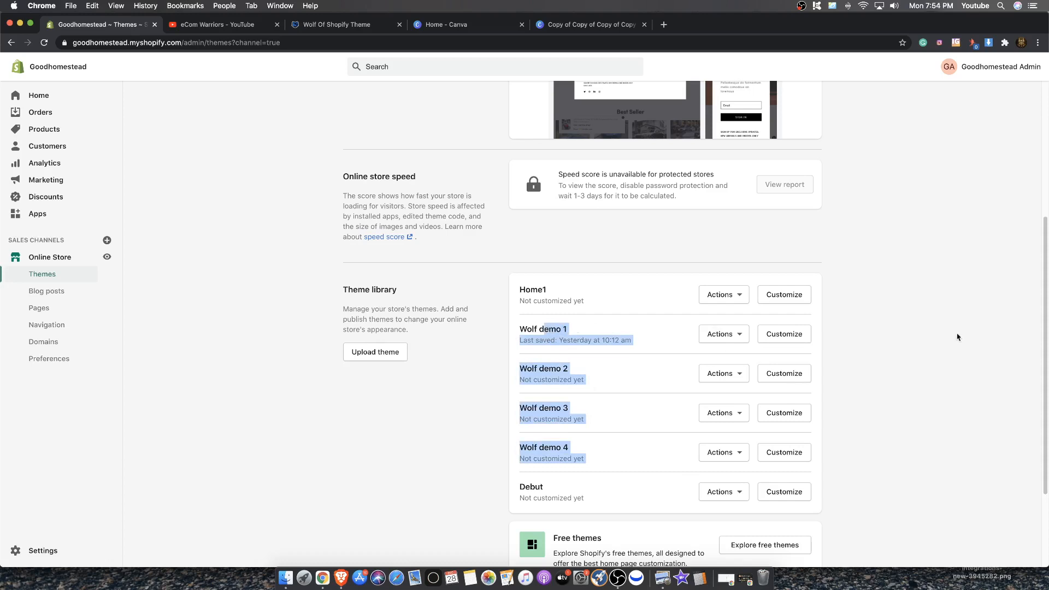
{"action": "left_click", "coordinate": [964, 338]}
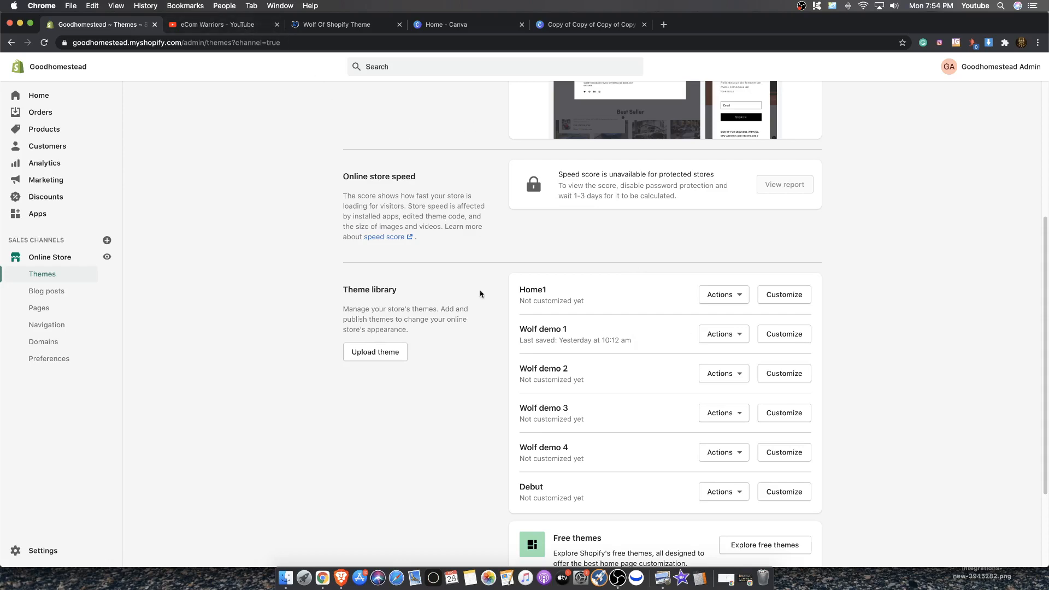
Glance at the Wolf Of Shopify Theme sales page, then return to review the current Wolf demo 5 theme
{"action": "left_click", "coordinate": [317, 24]}
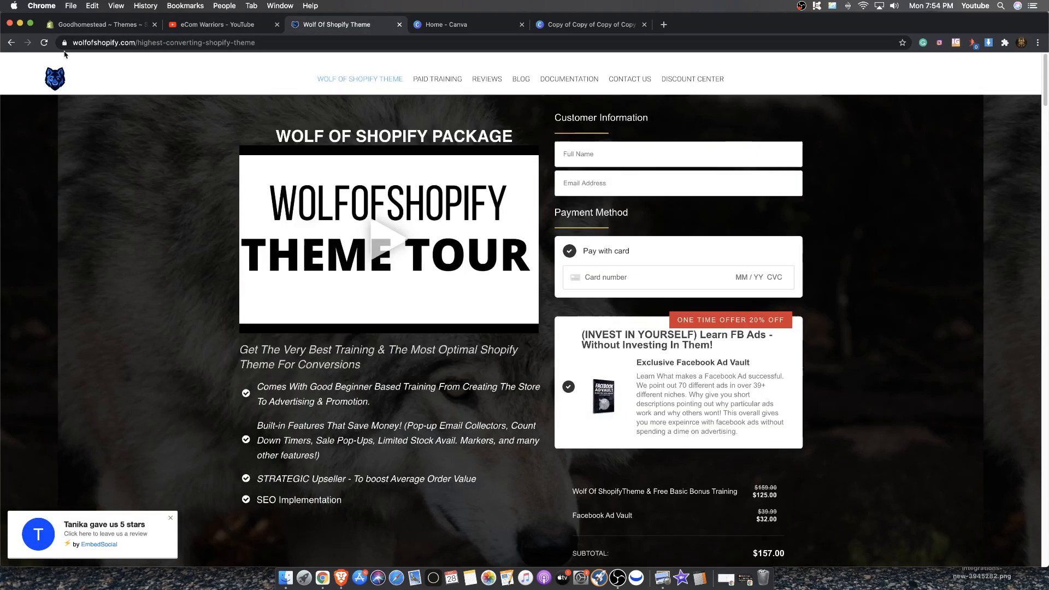
{"action": "left_click", "coordinate": [76, 26]}
{"action": "scroll", "coordinate": [500, 311], "scroll_direction": "up", "scroll_amount": 5}
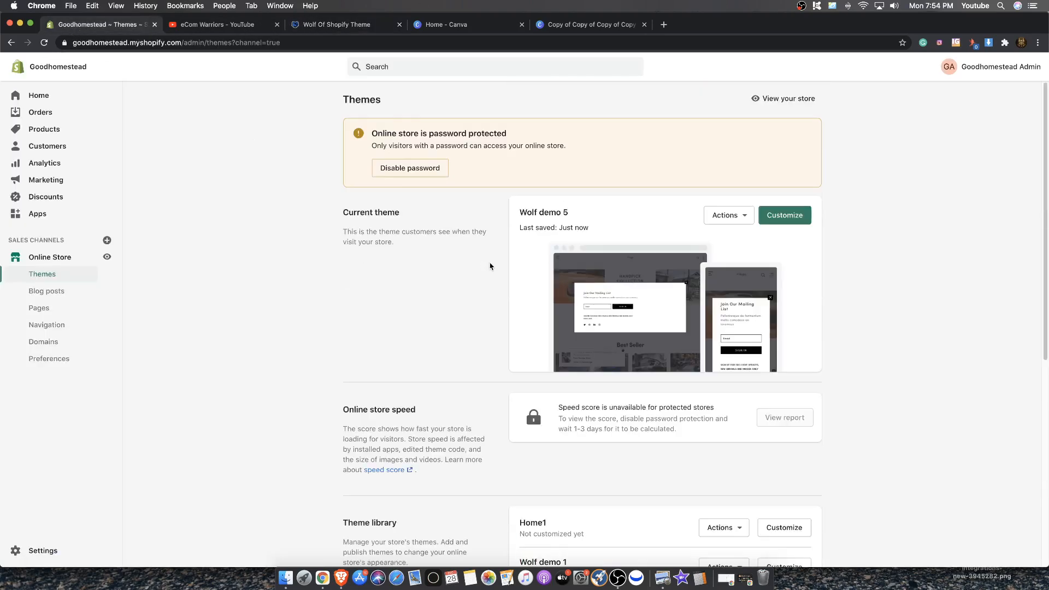
{"action": "left_click_drag", "start_coordinate": [562, 211], "coordinate": [538, 211]}
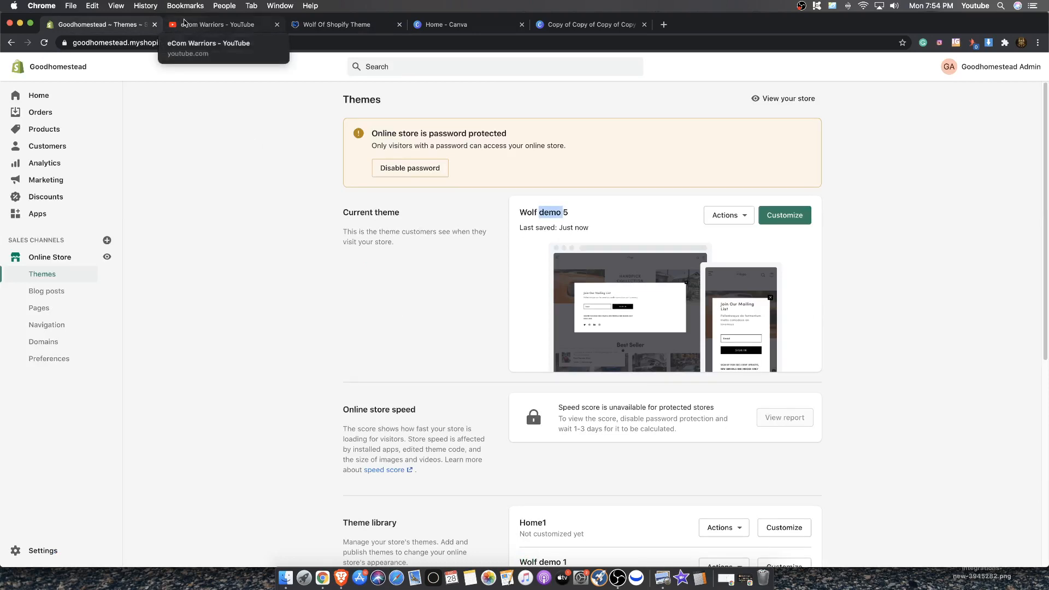
{"action": "scroll", "coordinate": [534, 344], "scroll_direction": "down", "scroll_amount": 5}
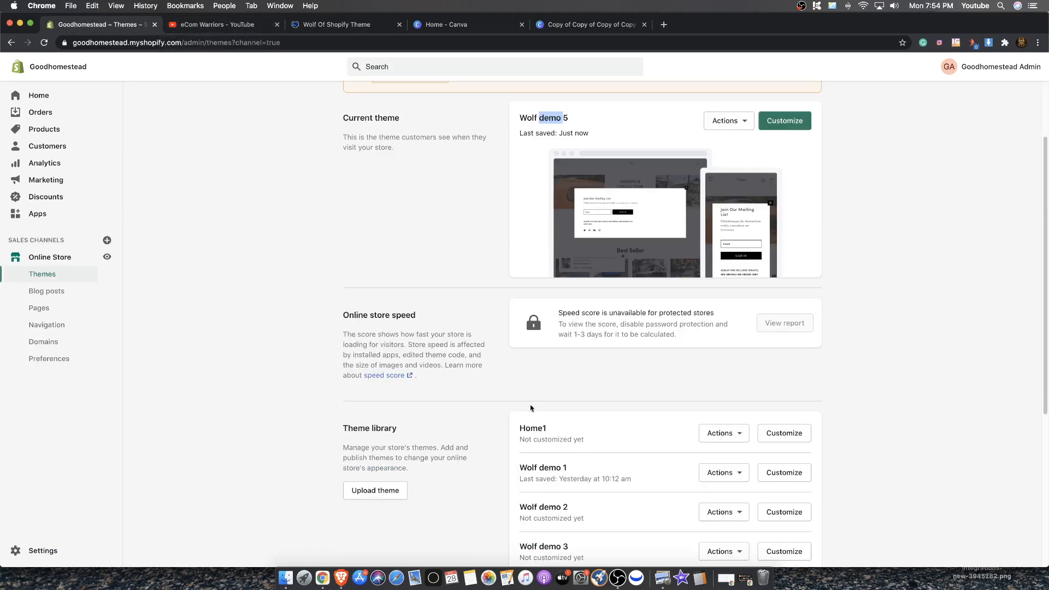